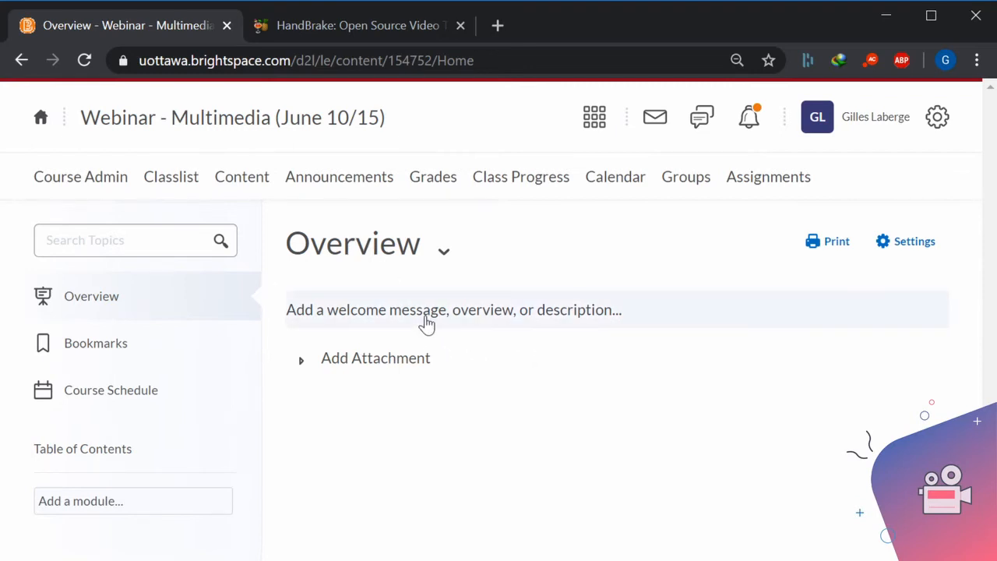
Start editing the Overview welcome message and open the webcam recorder for inserting a Video Note.
click(419, 316)
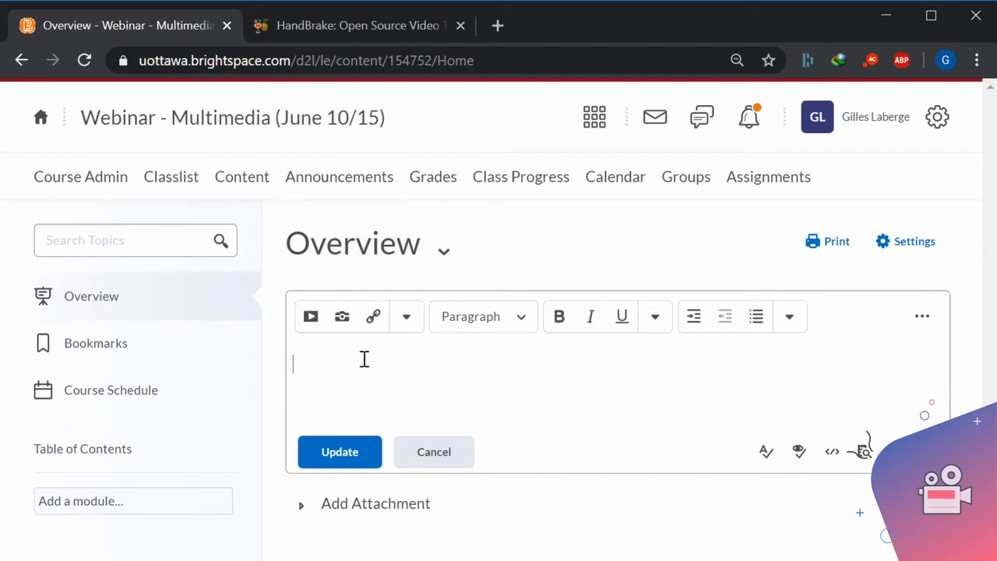
click(311, 319)
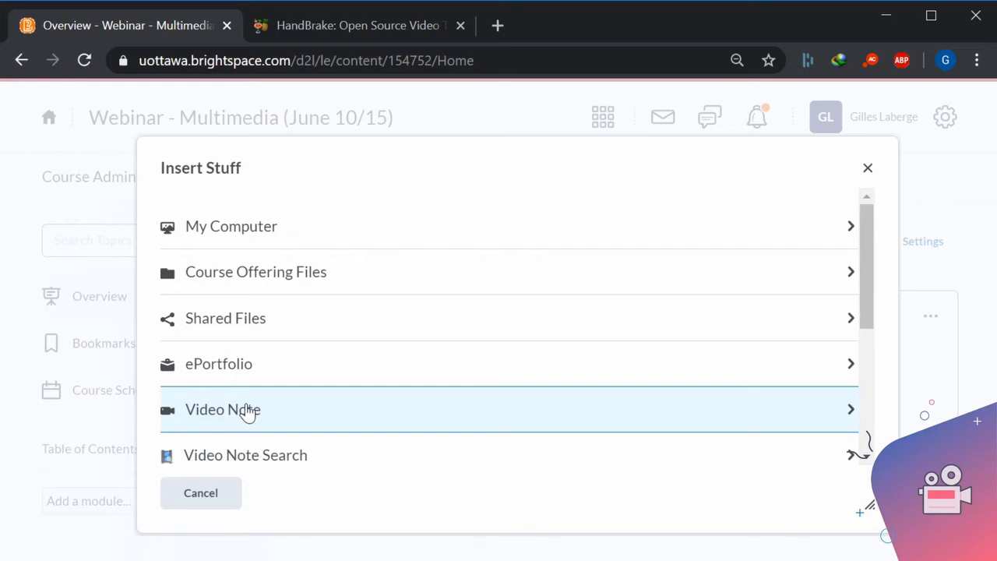
click(248, 413)
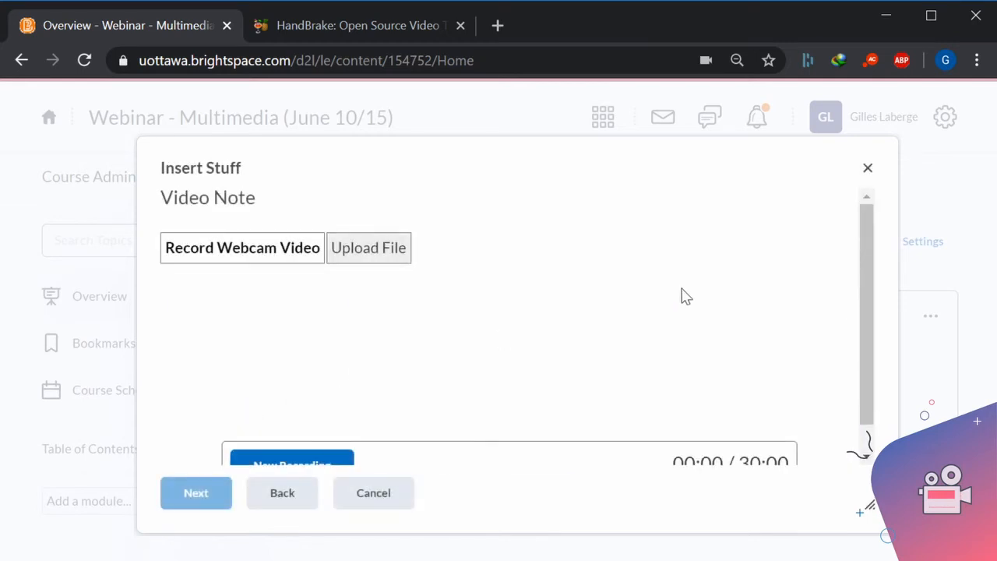
scroll(678, 321, down, 1)
scroll(694, 329, down, 1)
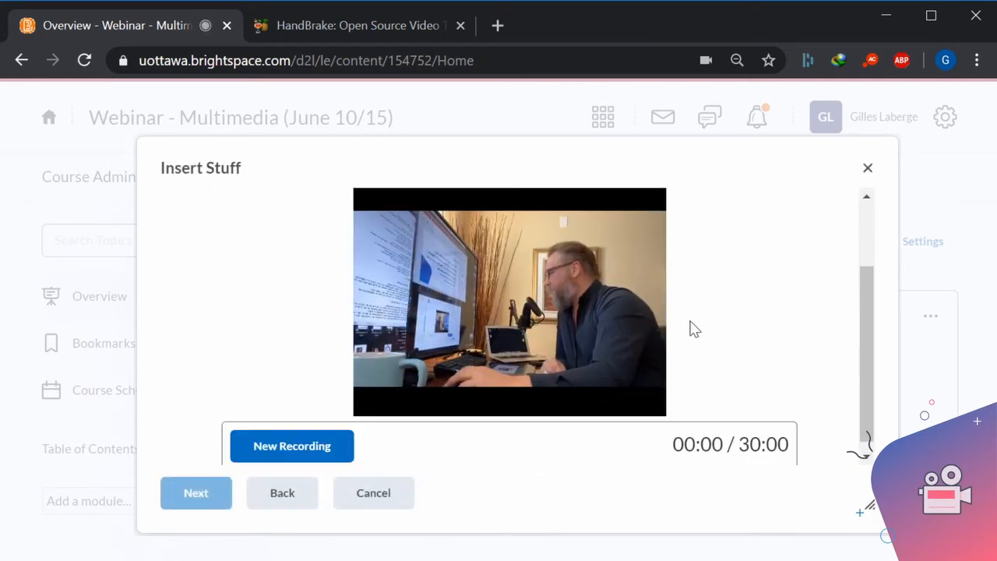
scroll(694, 329, up, 1)
scroll(694, 329, down, 1)
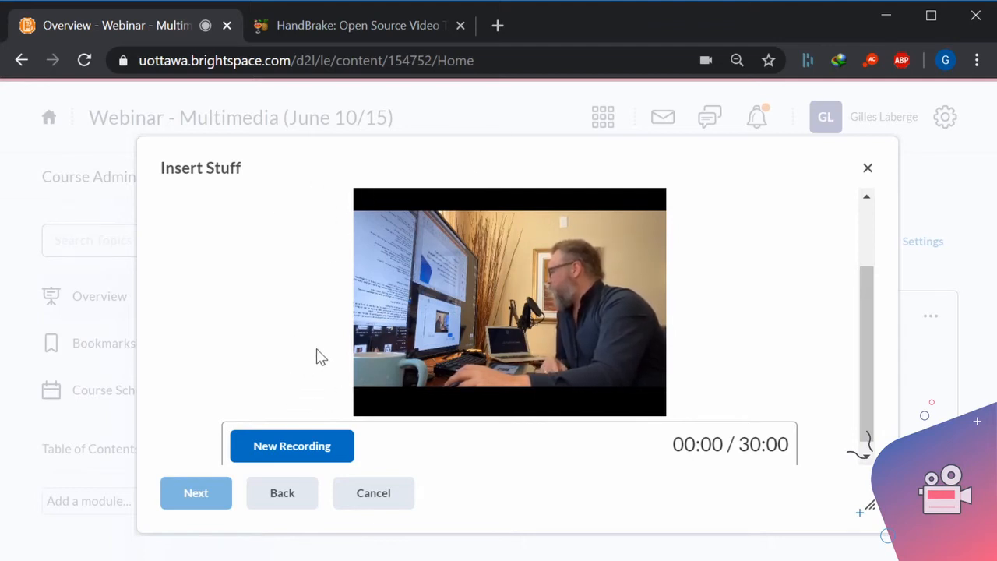
scroll(312, 366, down, 1)
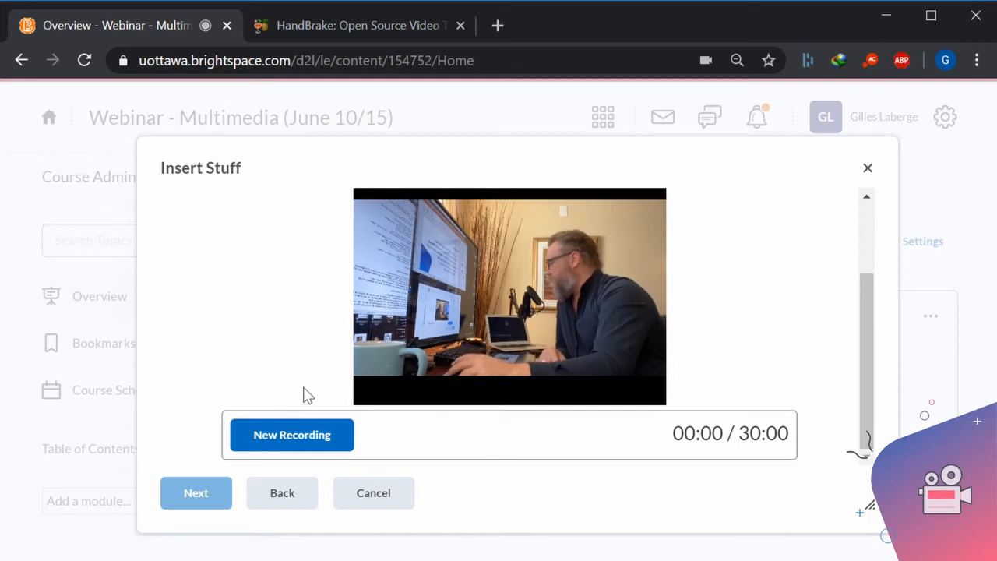
Record a webcam video of about 4 seconds and continue to the video note's details.
click(291, 442)
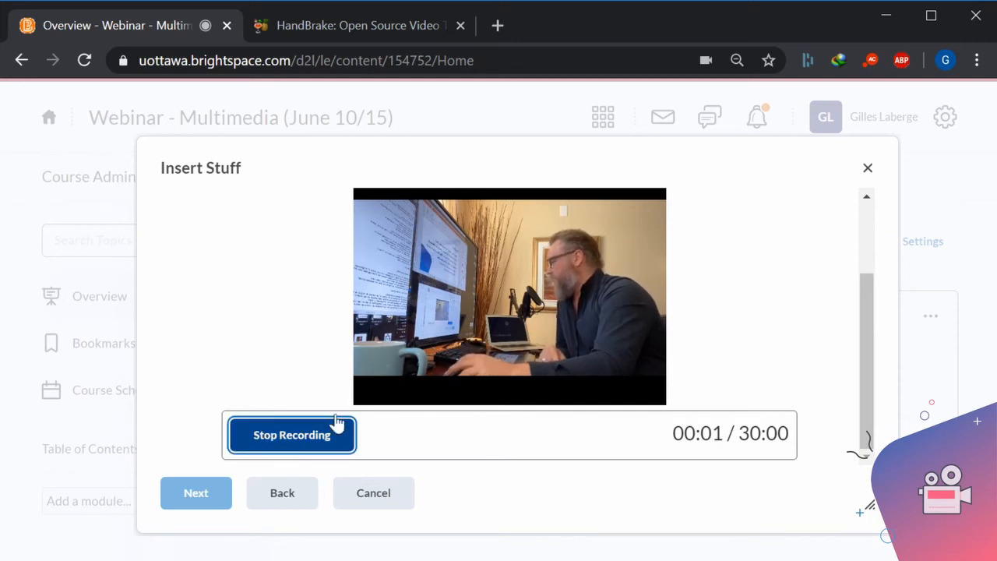
click(282, 442)
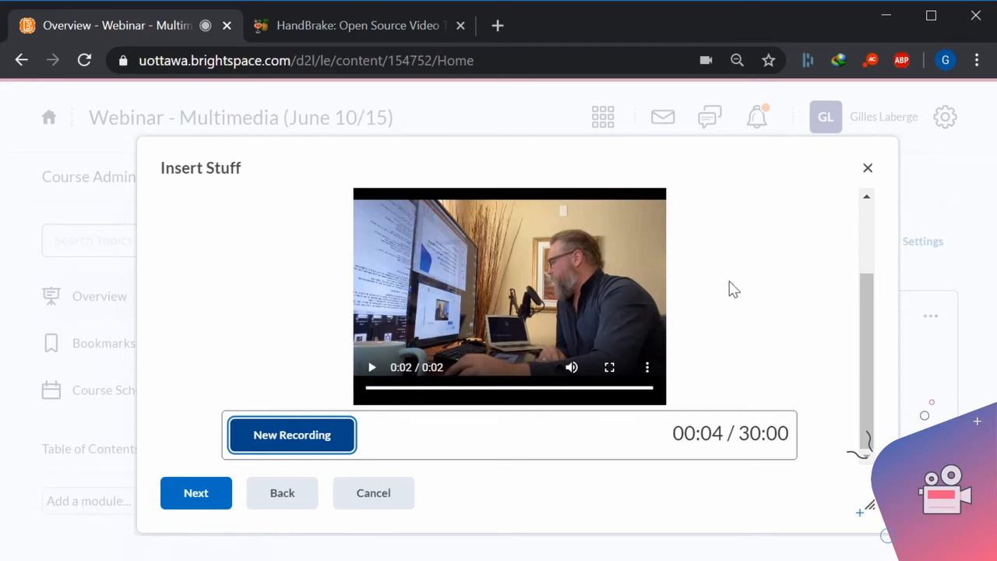
click(196, 493)
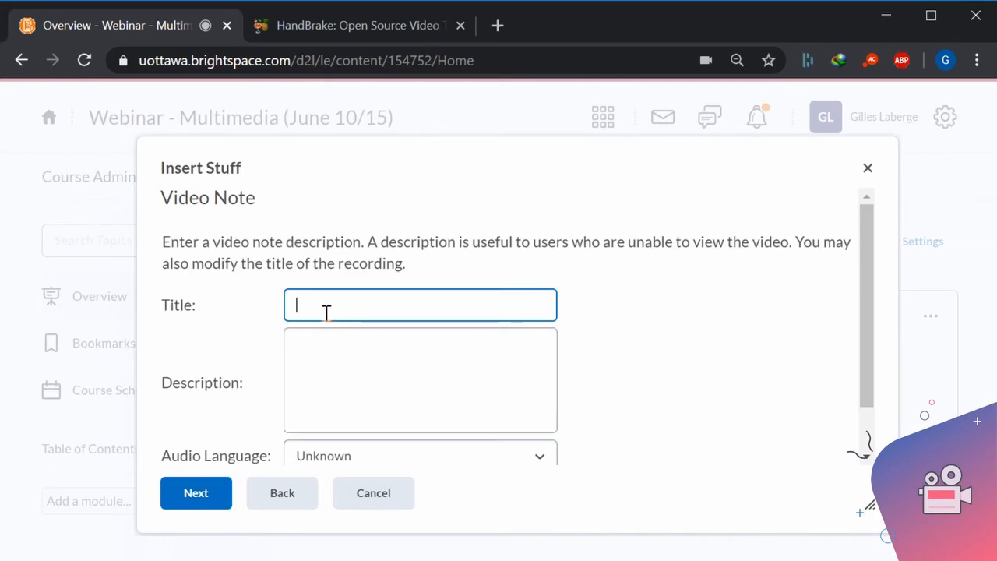
Title the video note "Title", describe it as "Desc", set the audio language to en-CA - English (Canada), and enable automatic captions.
scroll(385, 445, down, 1)
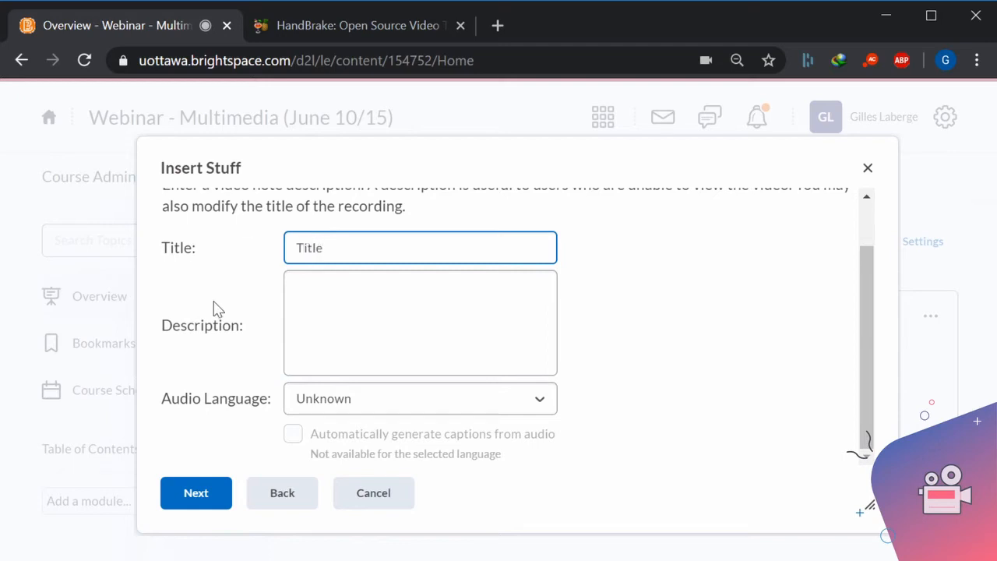
click(334, 293)
text(Desc)
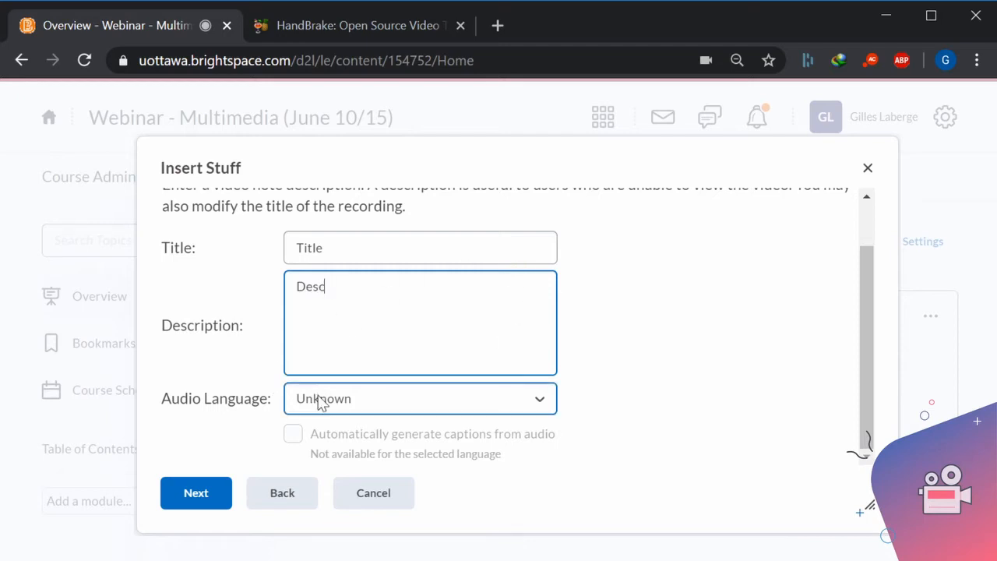
key(Tab)
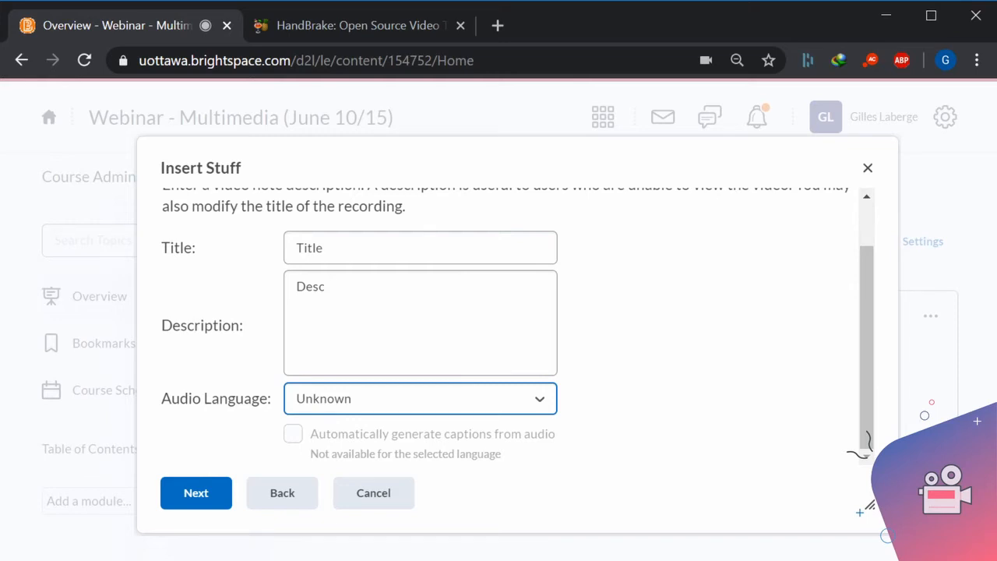
click(377, 21)
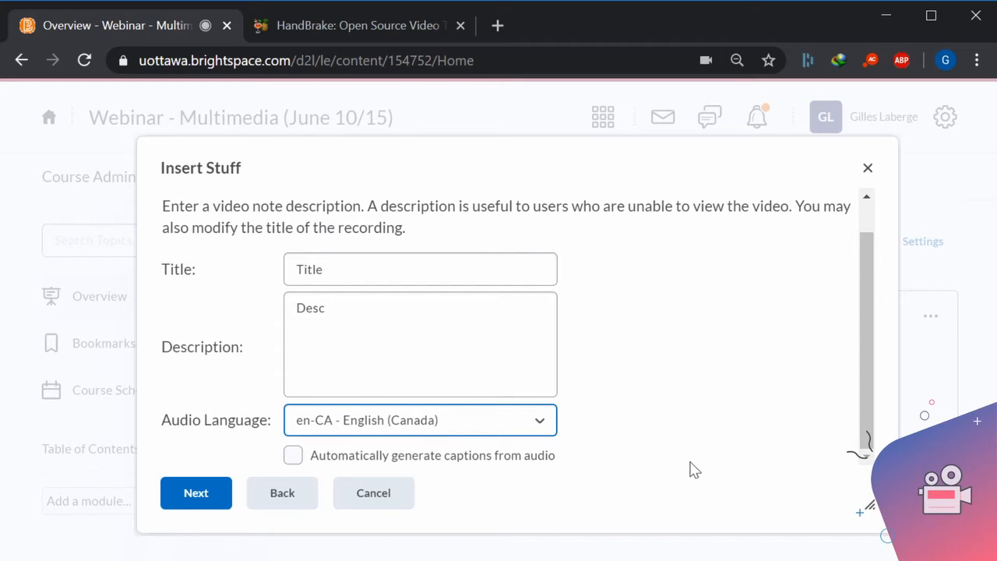
click(293, 456)
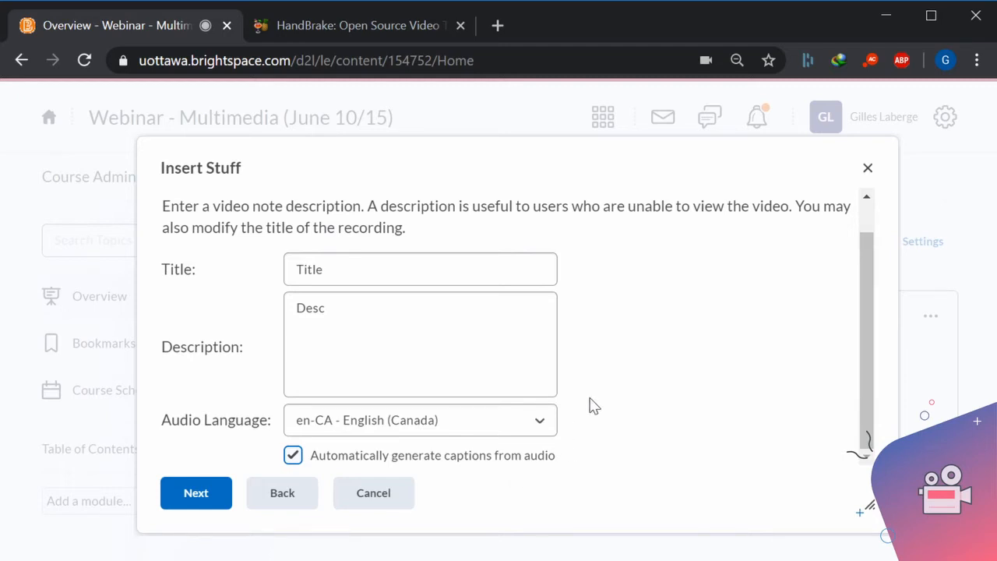
Insert the video note into the Overview welcome message and save the updated description.
click(216, 491)
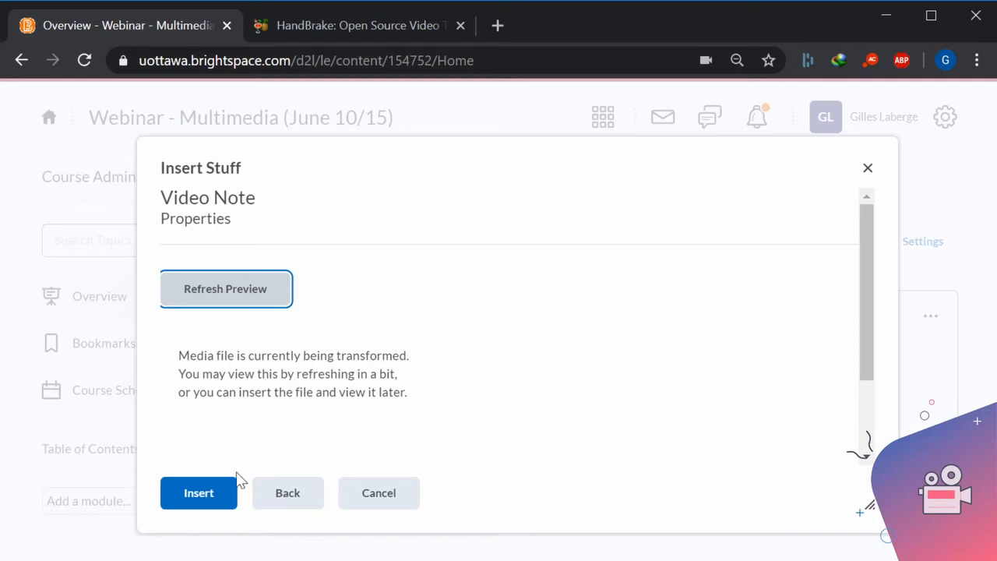
click(200, 503)
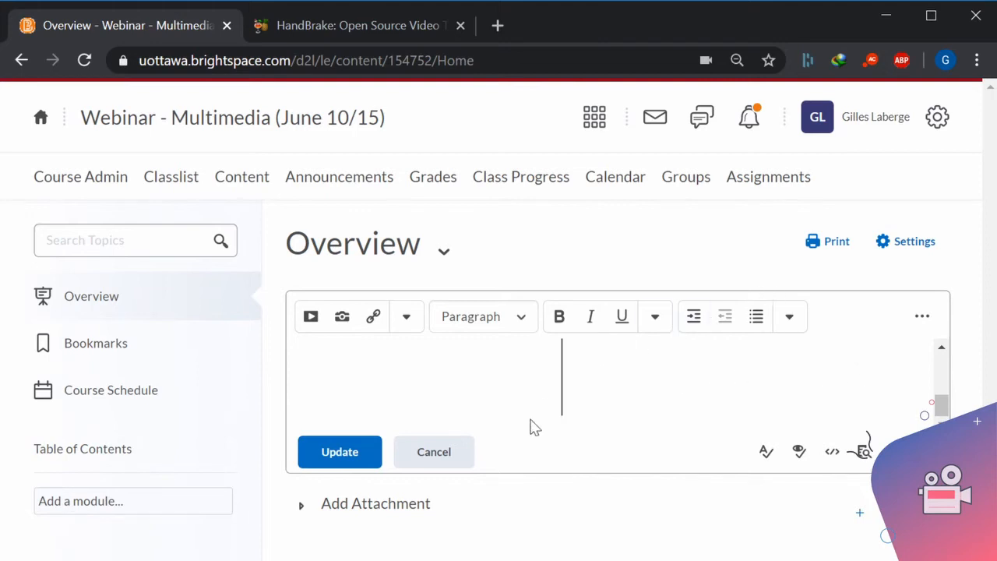
click(343, 456)
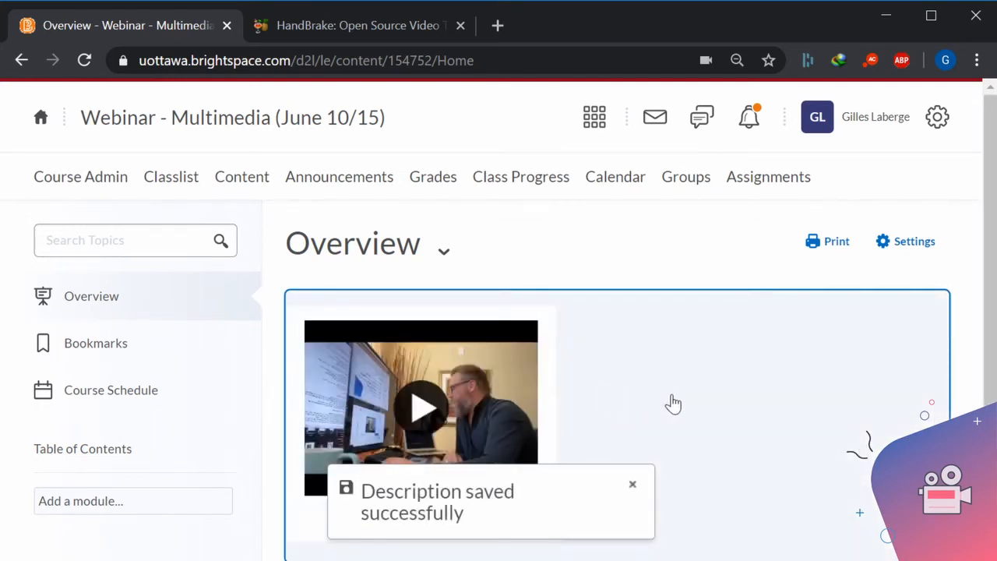
Add a module named "Module 1 American Filmmakers" to the course's Table of Contents.
scroll(698, 408, down, 1)
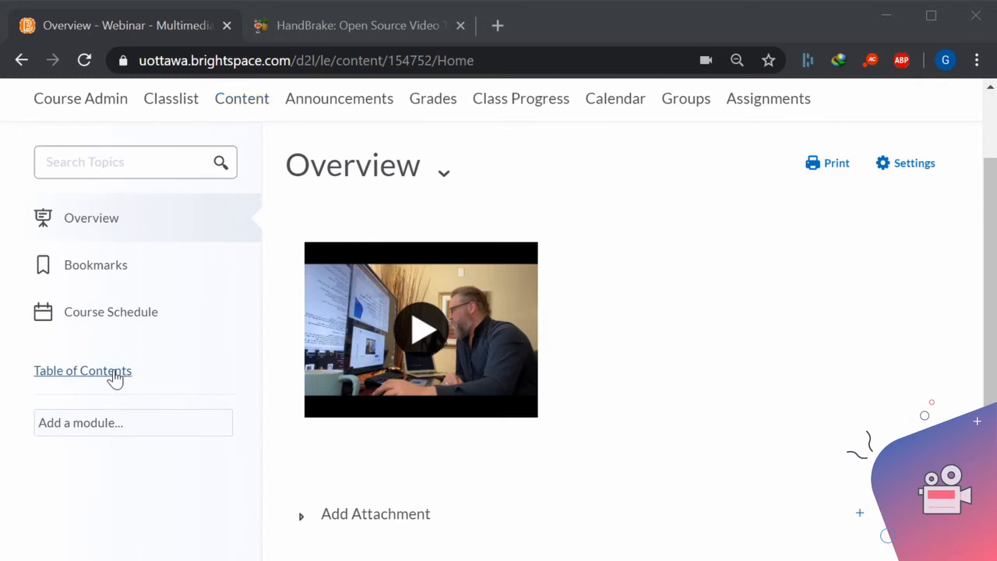
click(117, 371)
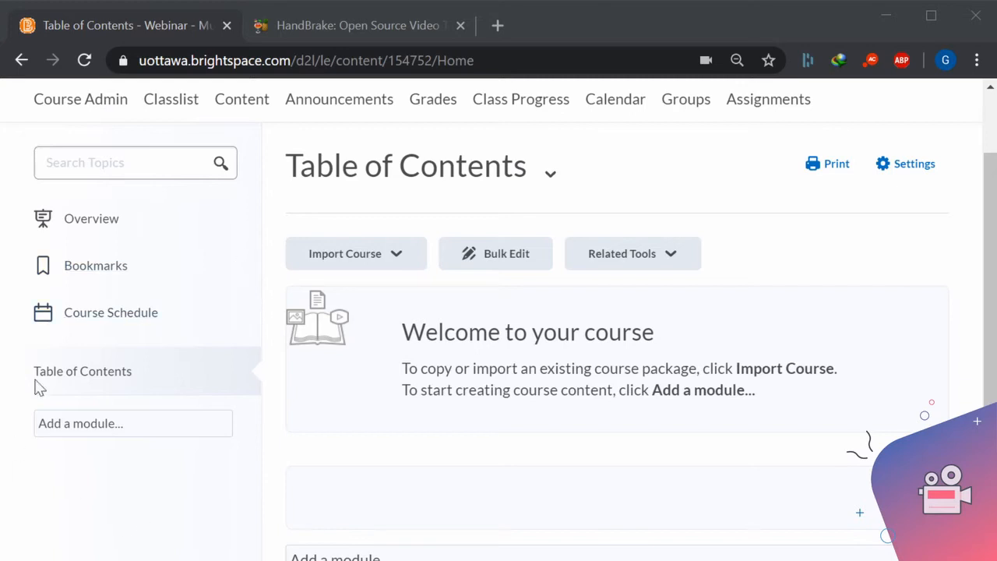
click(96, 429)
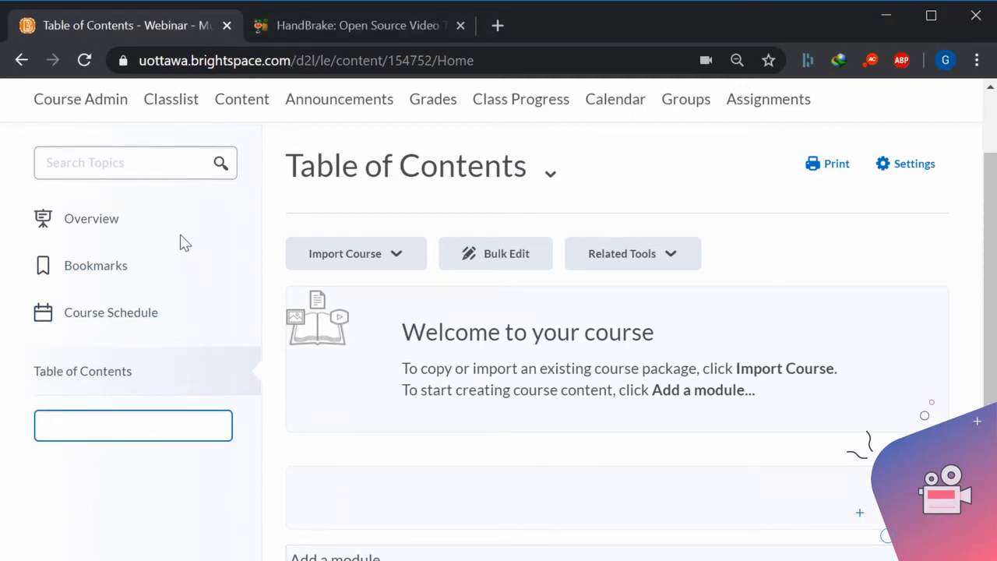
text(Module 1 American Filmmakers)
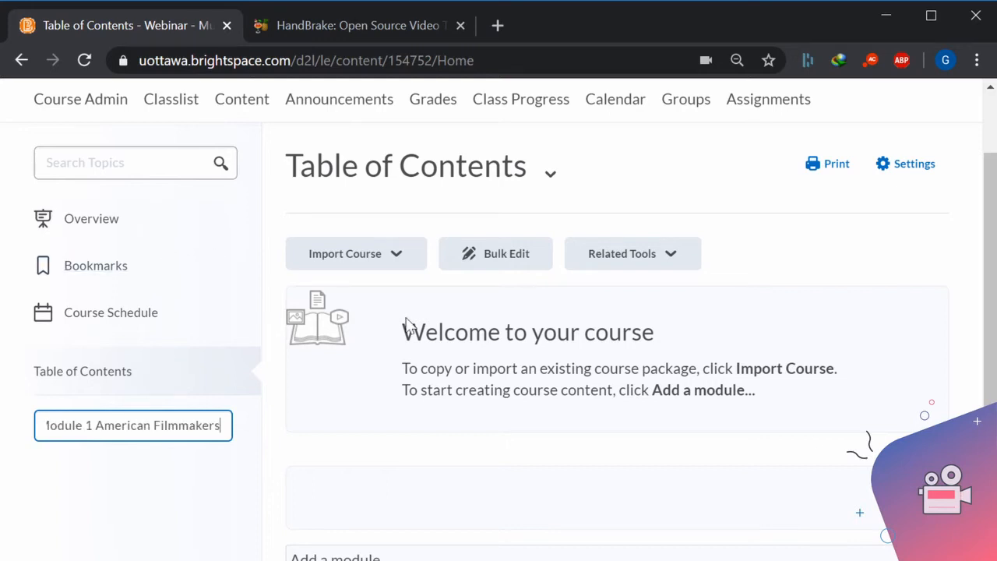
key(Return)
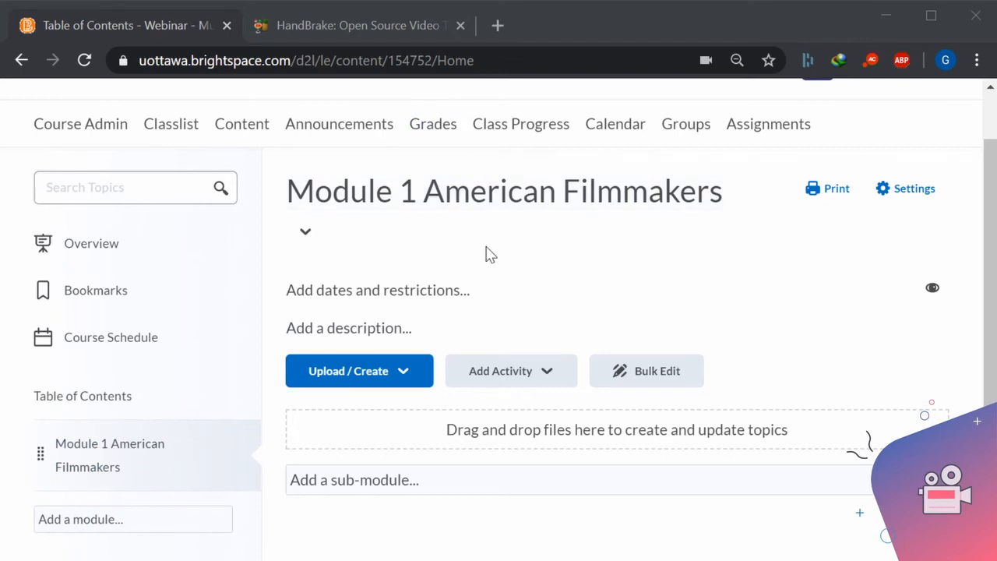
Add a sub-module named "Sep 7 - 14" to Module 1 American Filmmakers, and collapse and re-expand it.
click(397, 479)
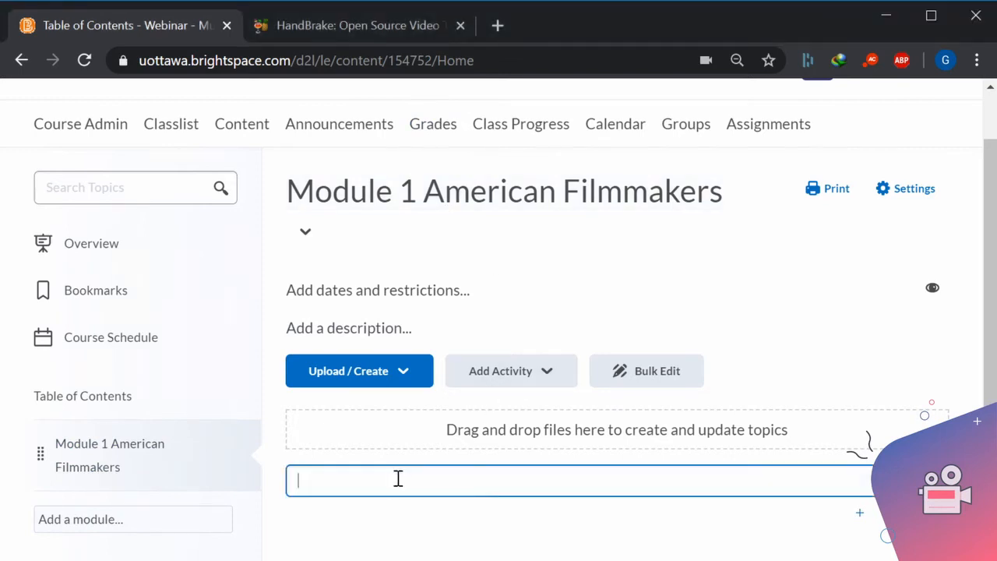
text(Sep 7 - 14)
key(Return)
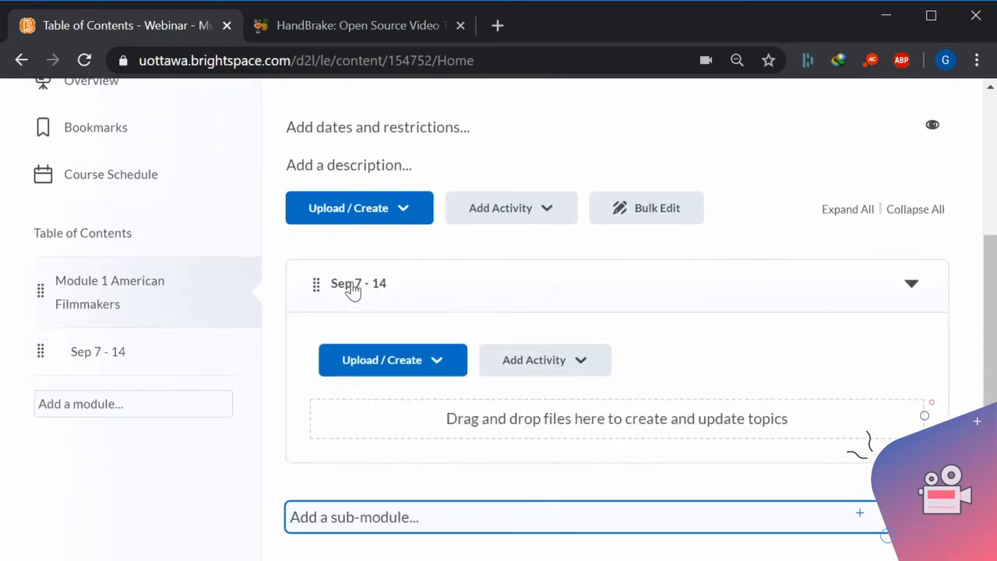
click(354, 300)
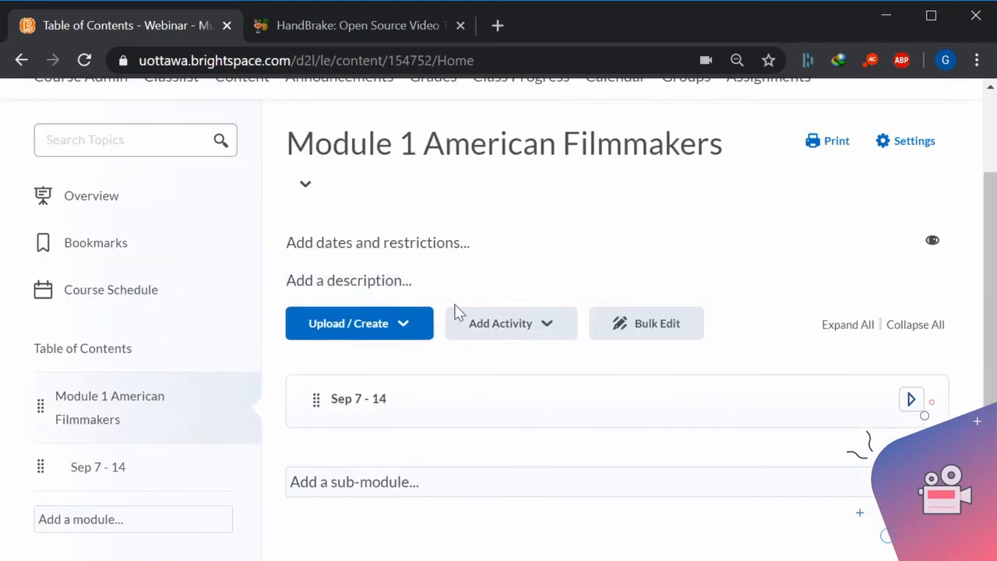
click(368, 400)
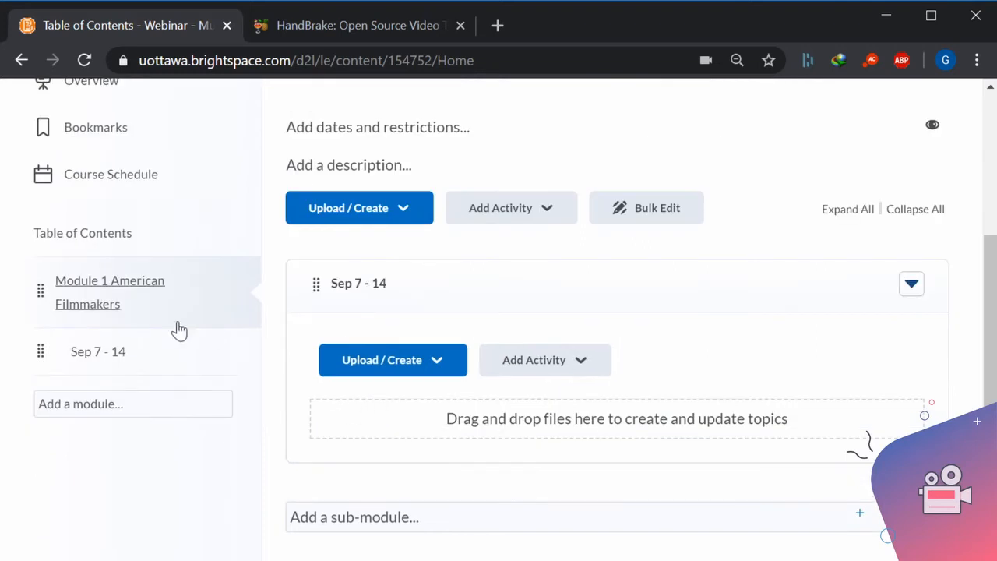
Open the Sep 7 - 14 sub-module and enter "Living Inside a Dream: The Art and Films of David Lynch" in its description.
click(106, 355)
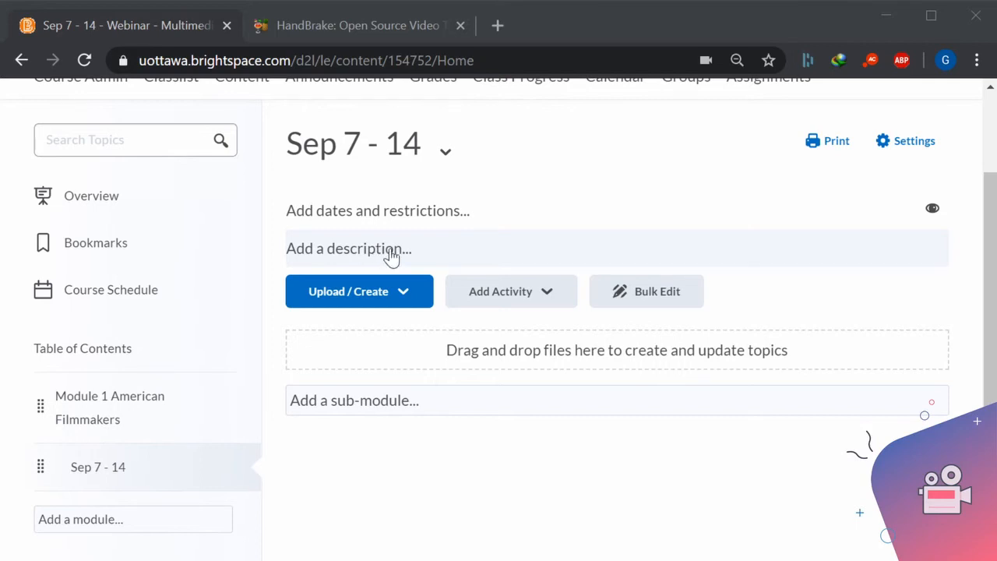
click(390, 254)
click(577, 231)
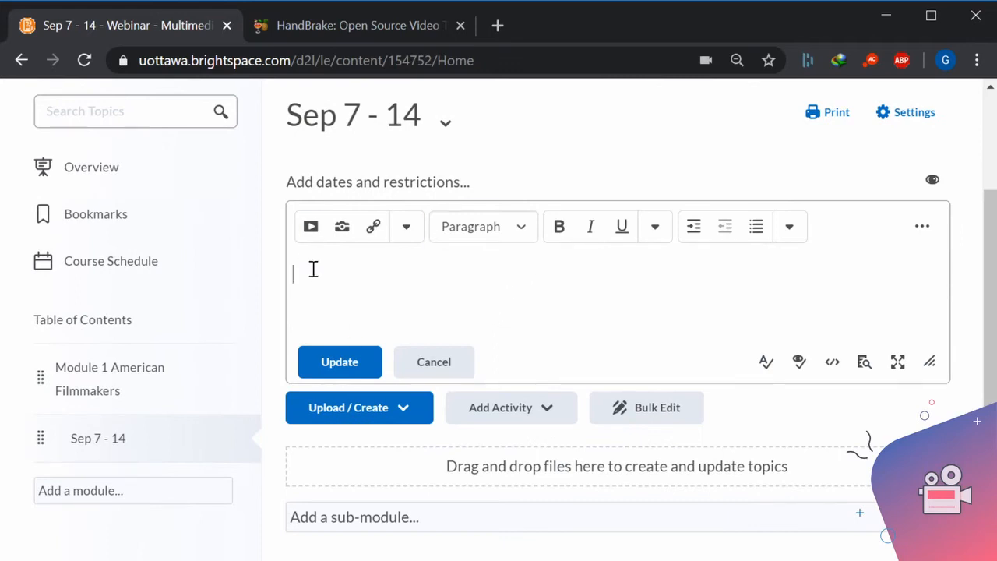
text(Living Inside a Dream: The Art and Films of David Lynch)
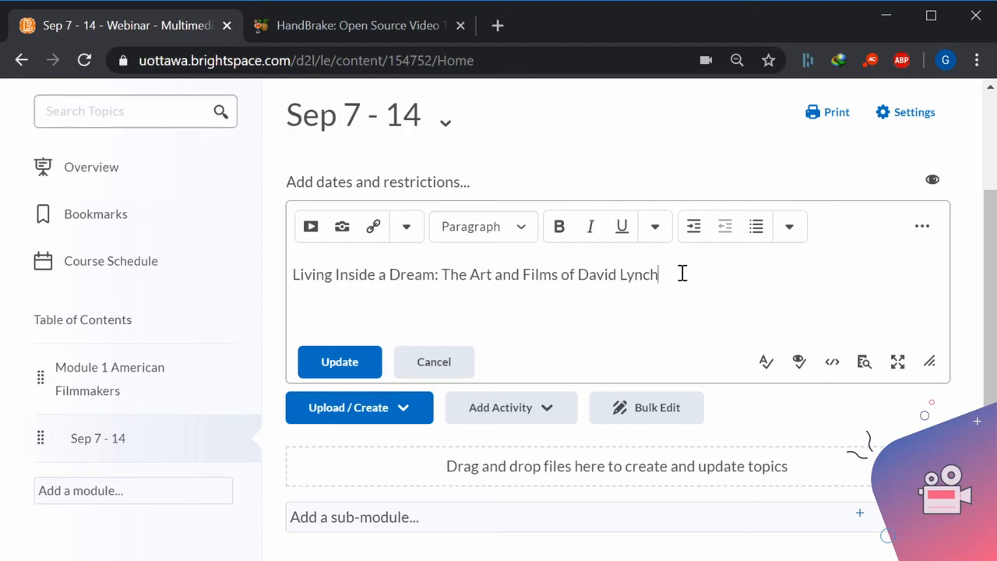
Format the whole "Living Inside a Dream: The Art and Films of David Lynch" line as H2 - Heading 2.
drag(683, 274, 289, 276)
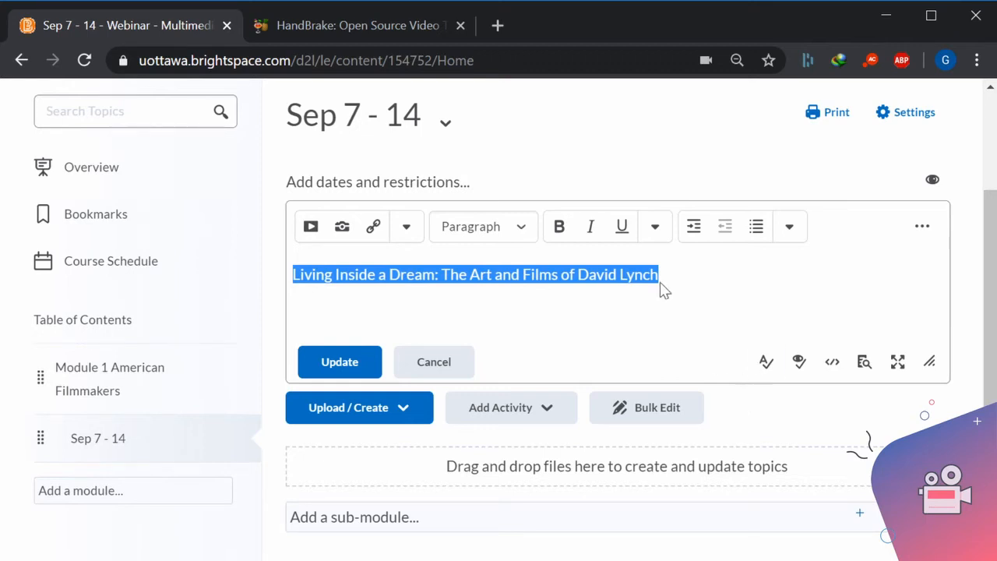
click(518, 232)
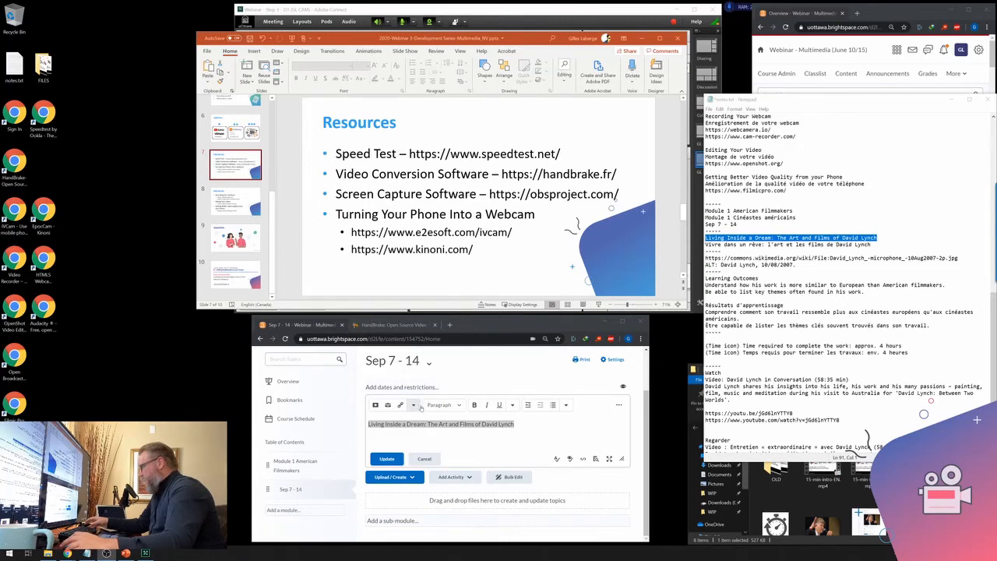
click(459, 405)
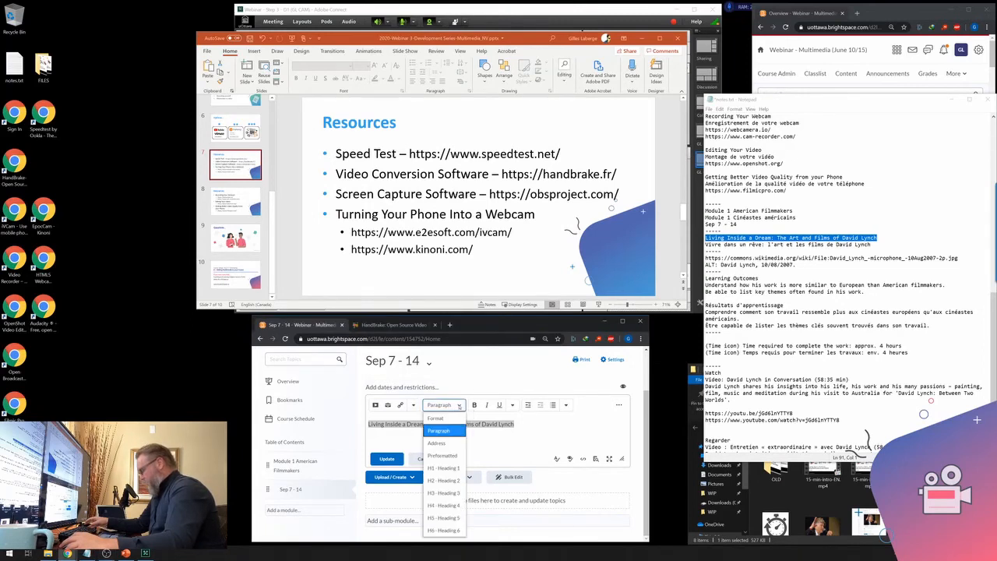
click(459, 405)
click(459, 406)
click(459, 406)
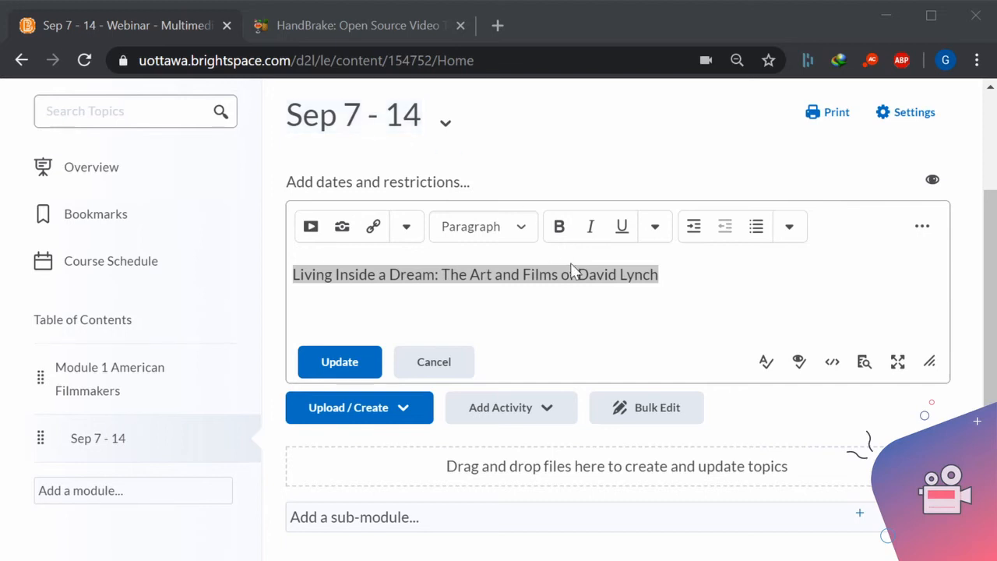
click(533, 233)
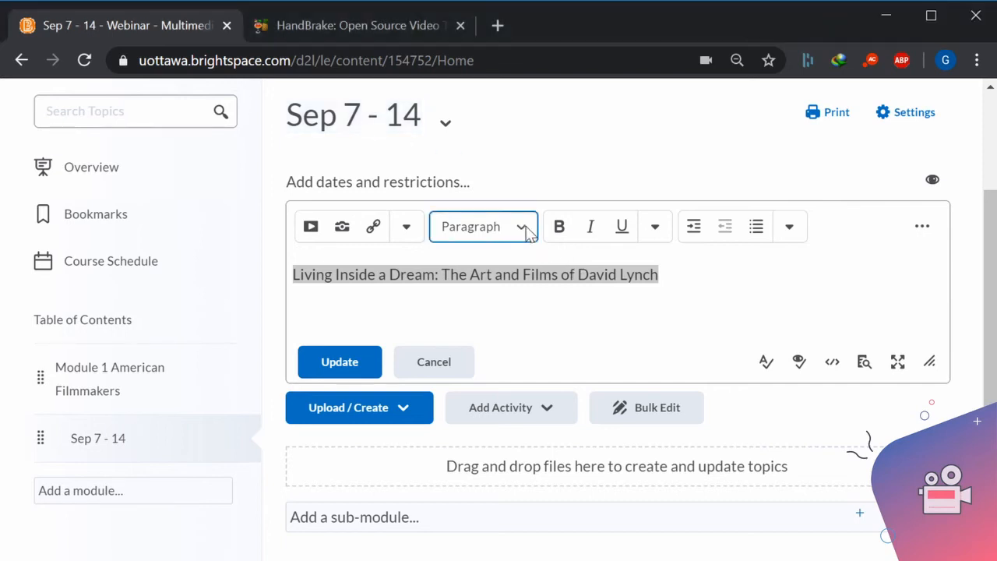
click(482, 419)
click(872, 292)
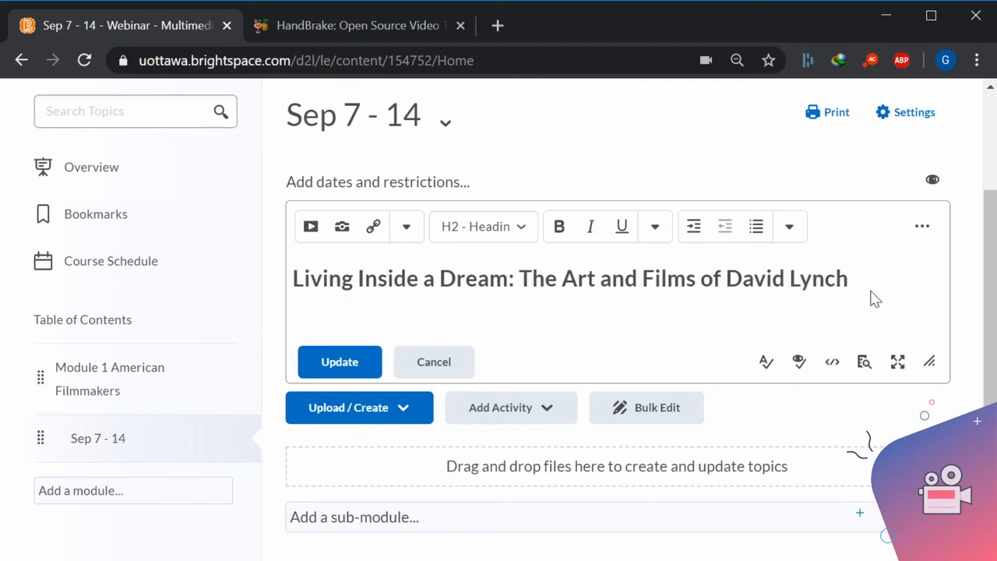
Start a new line below the David Lynch heading and enlarge the description editor.
key(Return)
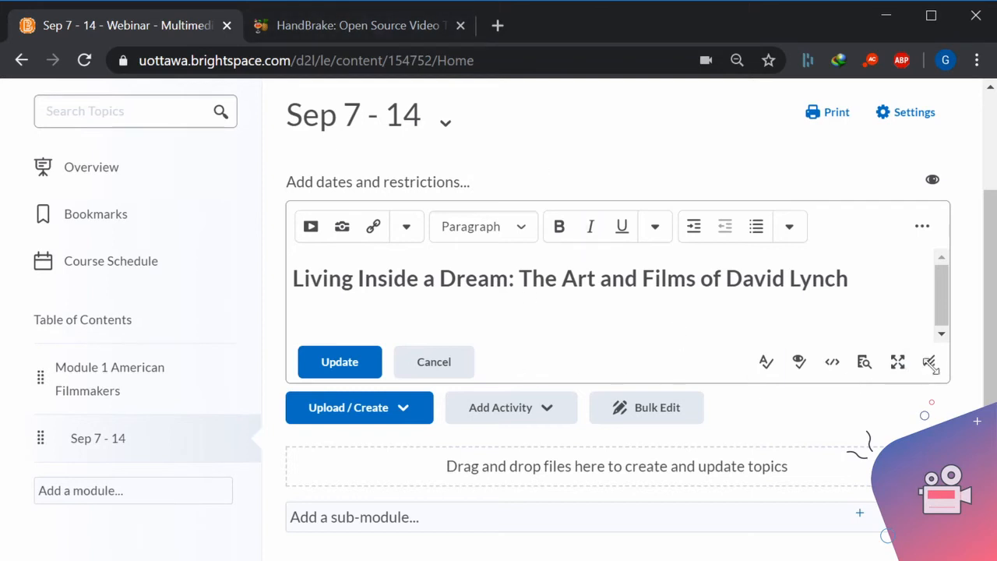
drag(942, 377, 944, 402)
drag(934, 360, 963, 532)
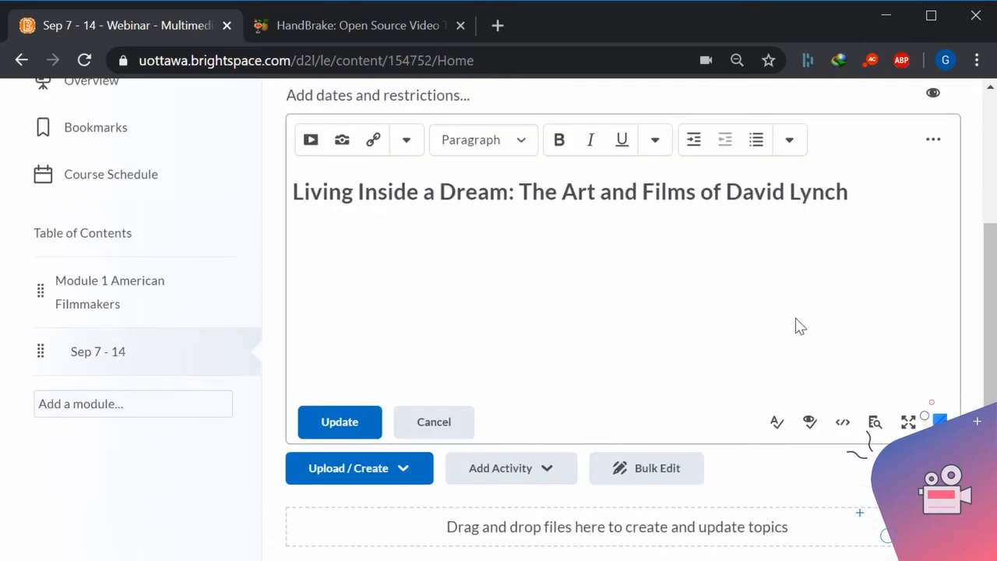
click(317, 234)
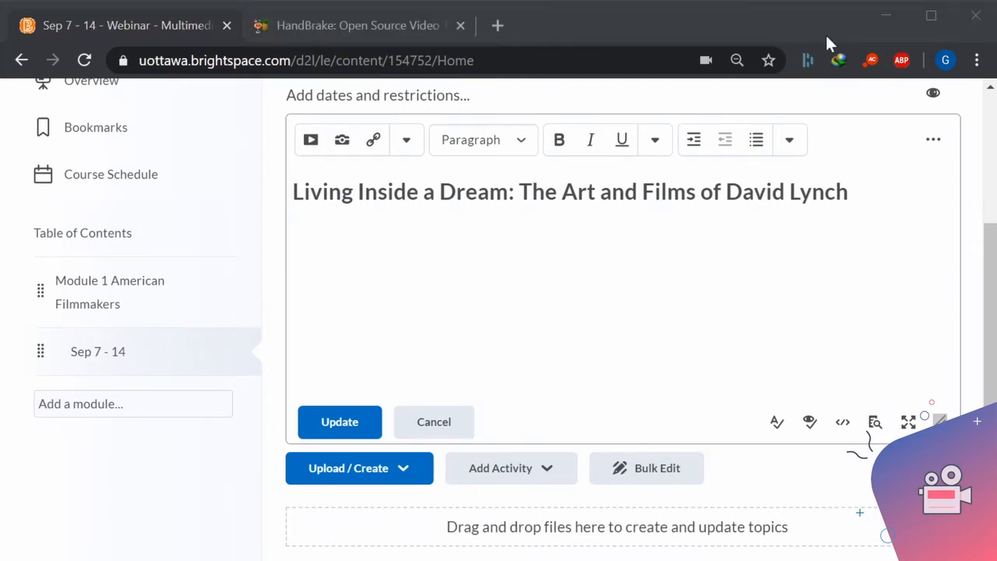
Load the Wikimedia Commons page of "File:David Lynch -microphone -10Aug2007-2p.jpg" in the HandBrake browser tab and look over the photo.
click(389, 28)
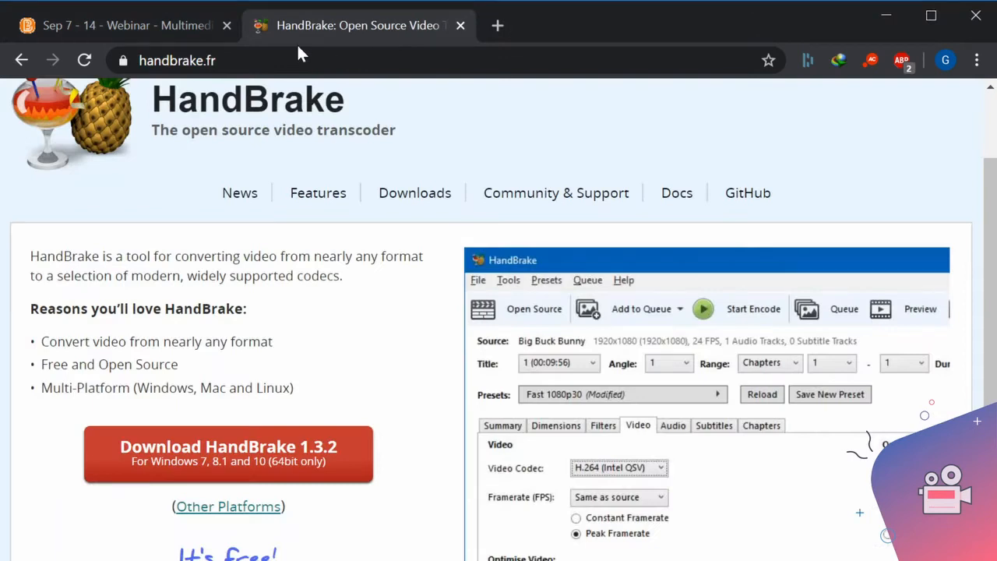
click(200, 61)
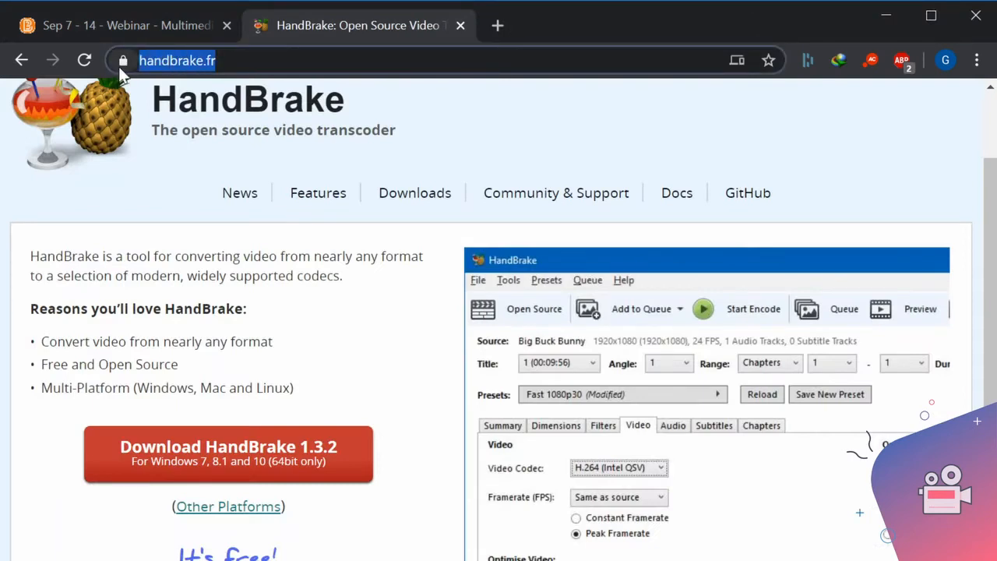
text(https://commons.wikimedia.org/wiki/File:David_Lynch_-microphone_-10Aug2007-2p.jpg)
key(Return)
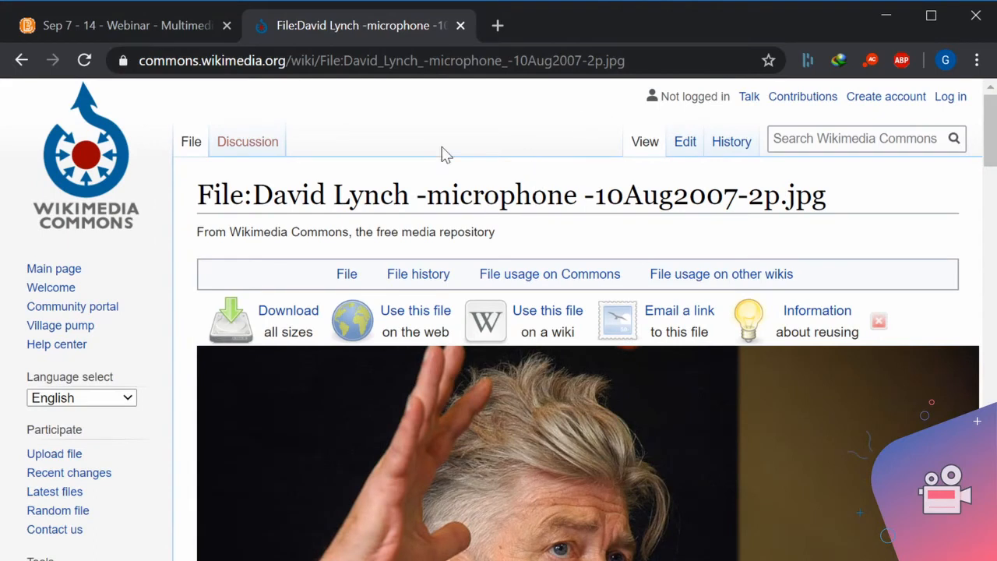
scroll(442, 153, down, 3)
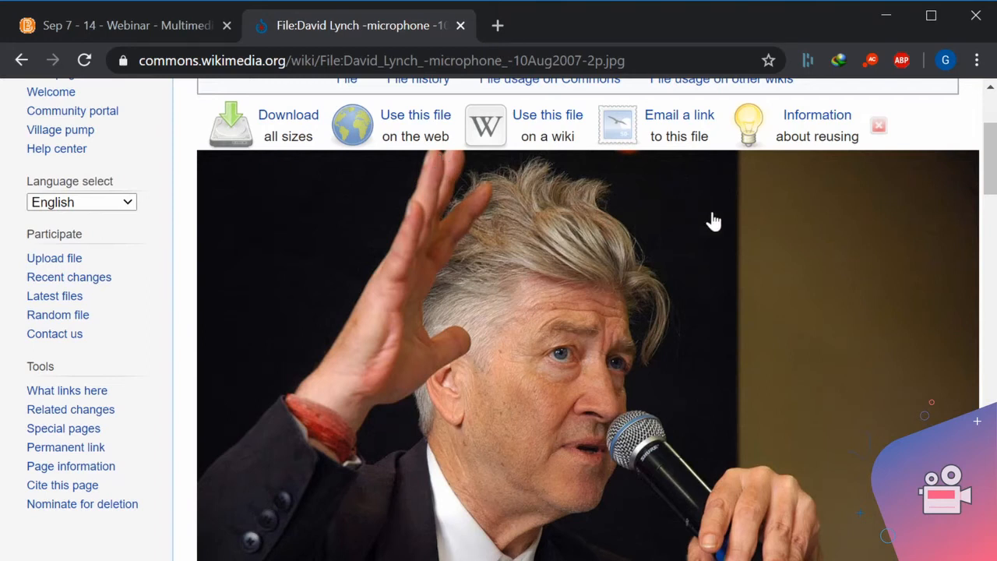
scroll(714, 230, down, 4)
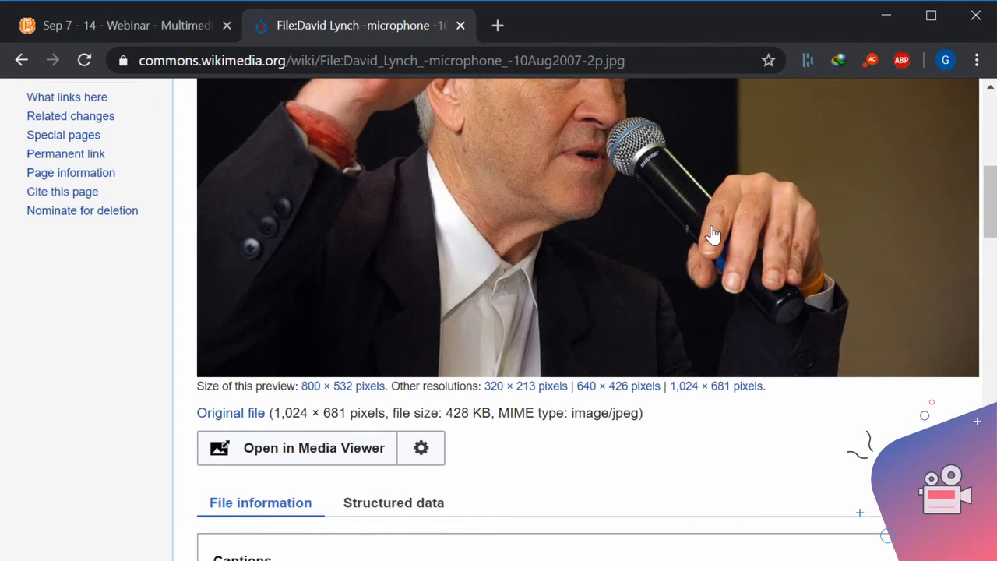
scroll(714, 234, up, 5)
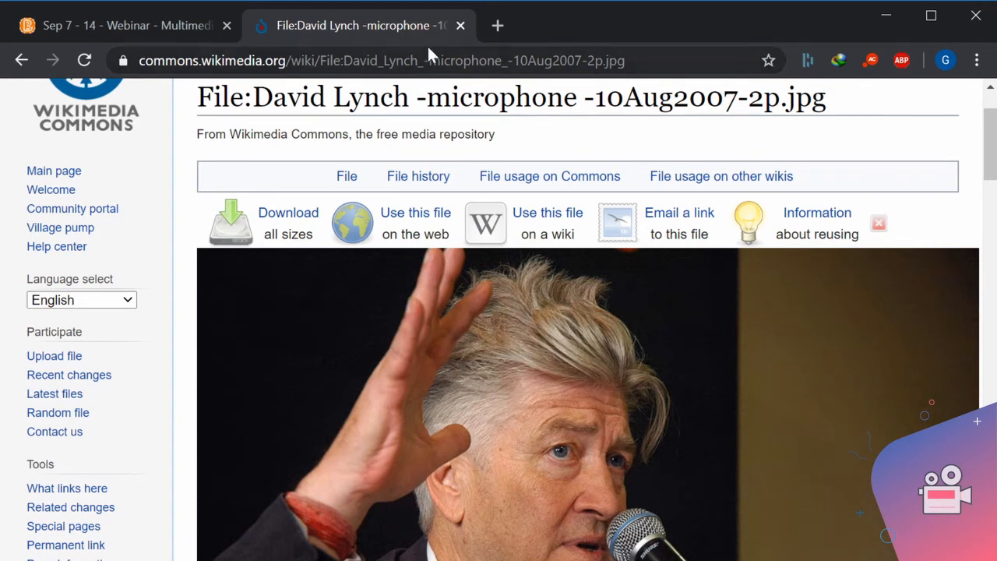
Return to the Sep 7 - 14 description and add the David_Lynch_-microphone_-10Aug2007-2p.jpg image from the computer below the heading.
click(174, 24)
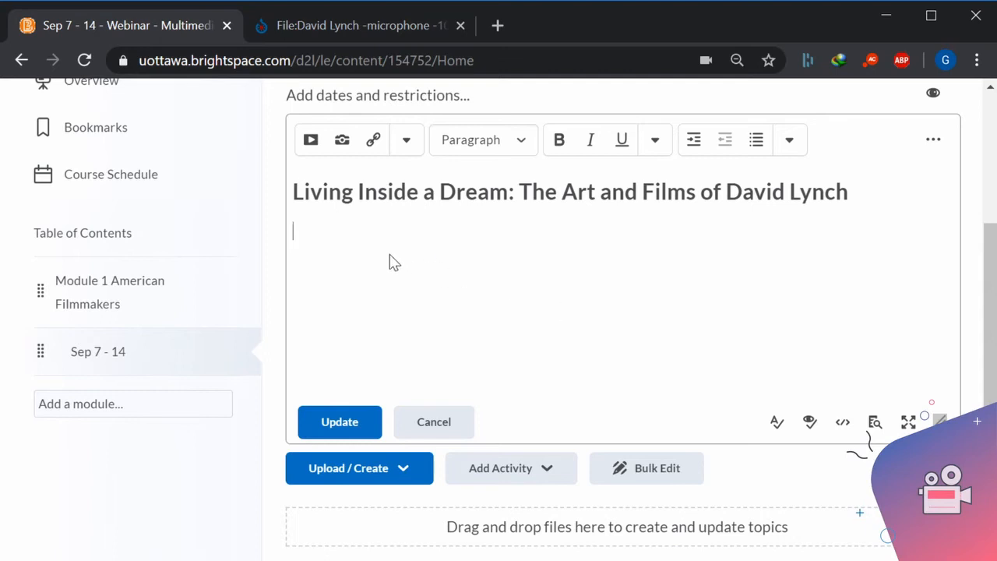
click(343, 146)
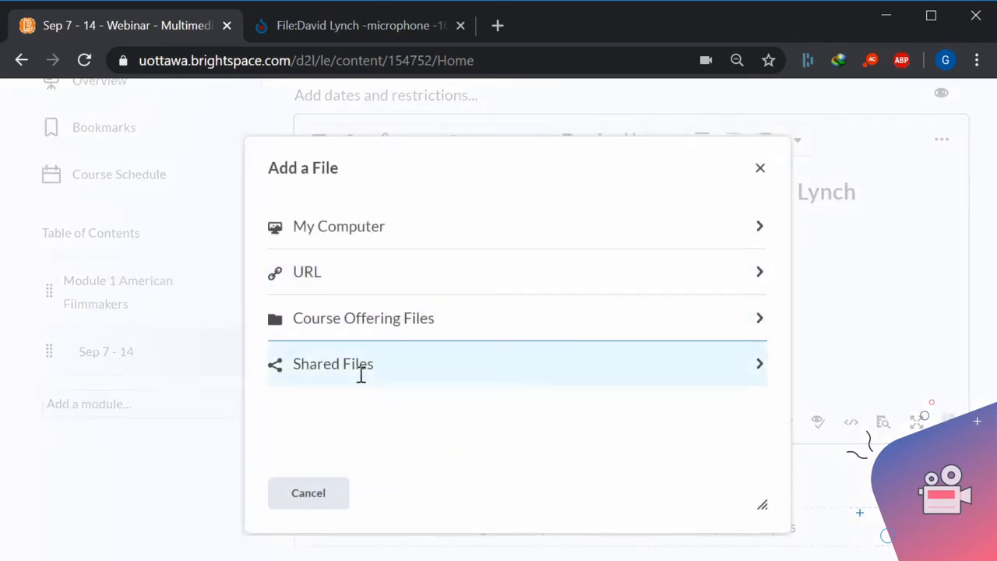
click(376, 228)
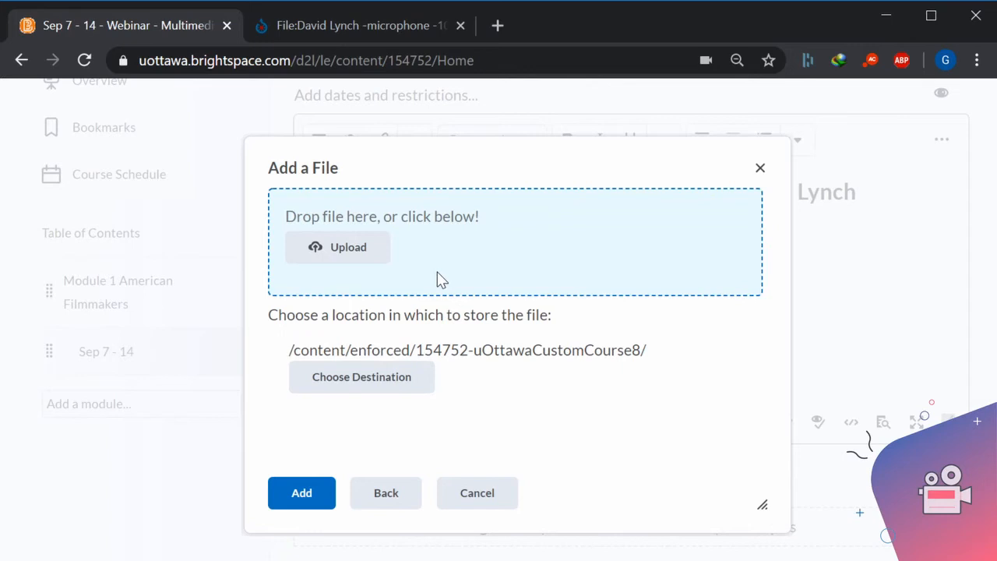
drag(437, 279, 436, 278)
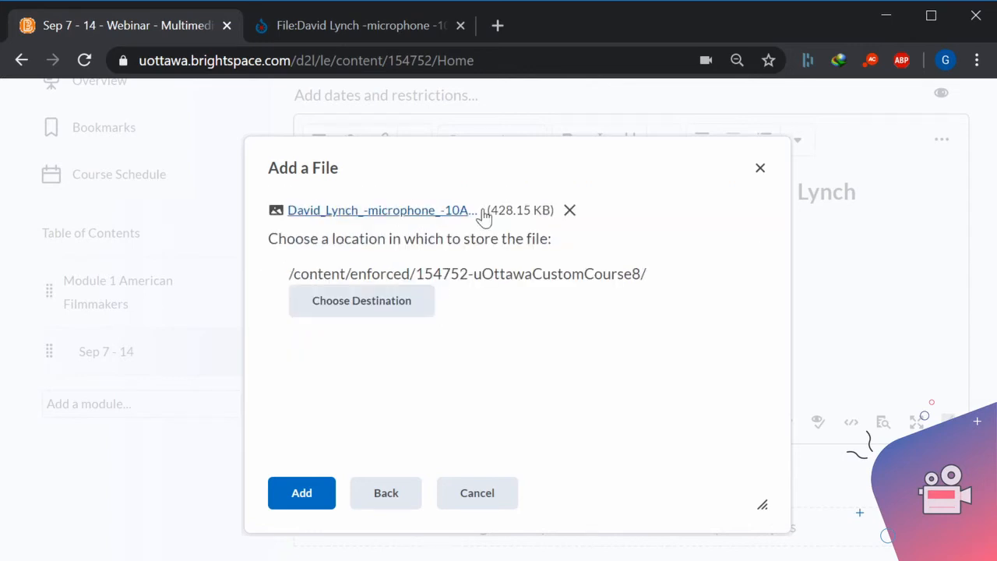
click(294, 499)
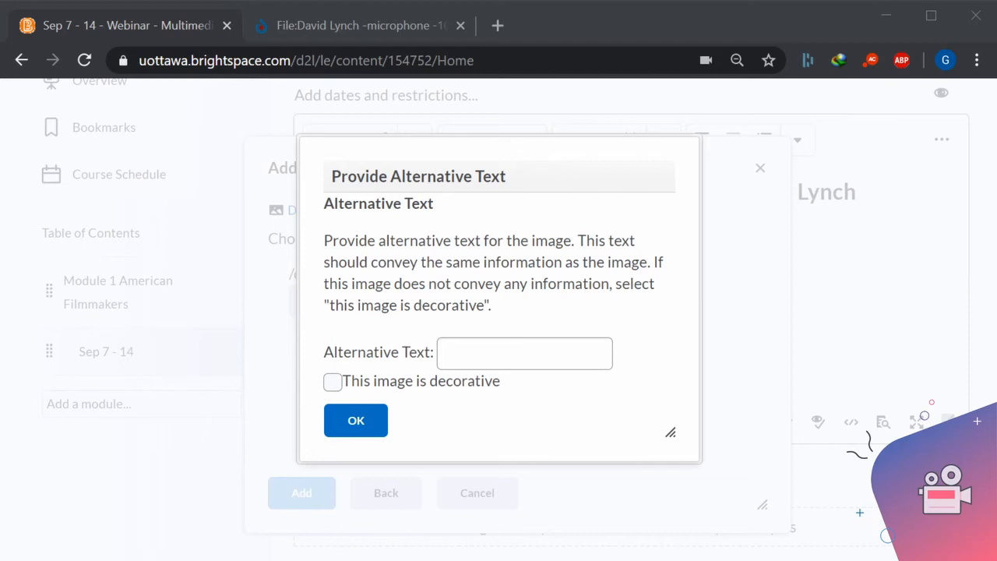
Give the image the alternative text "David Lynch, 10/08/2007." and save the duplicate as a new file.
click(477, 355)
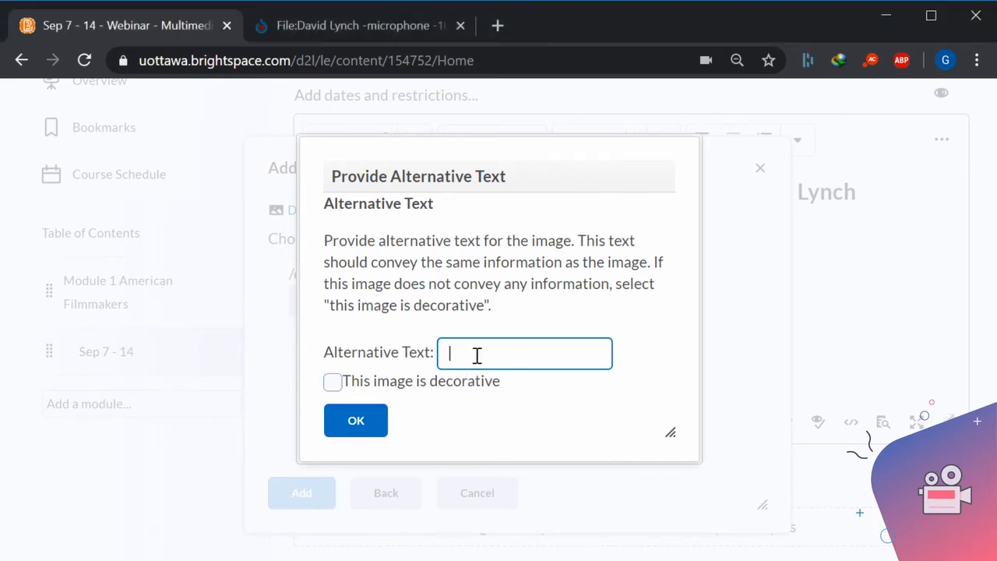
text(David Lynch, 10/08/2007.)
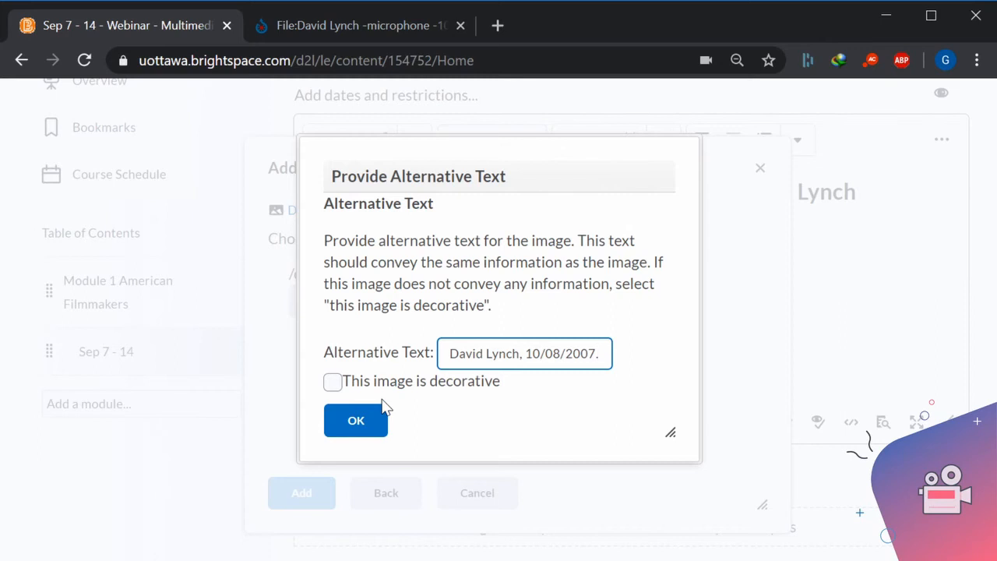
click(373, 422)
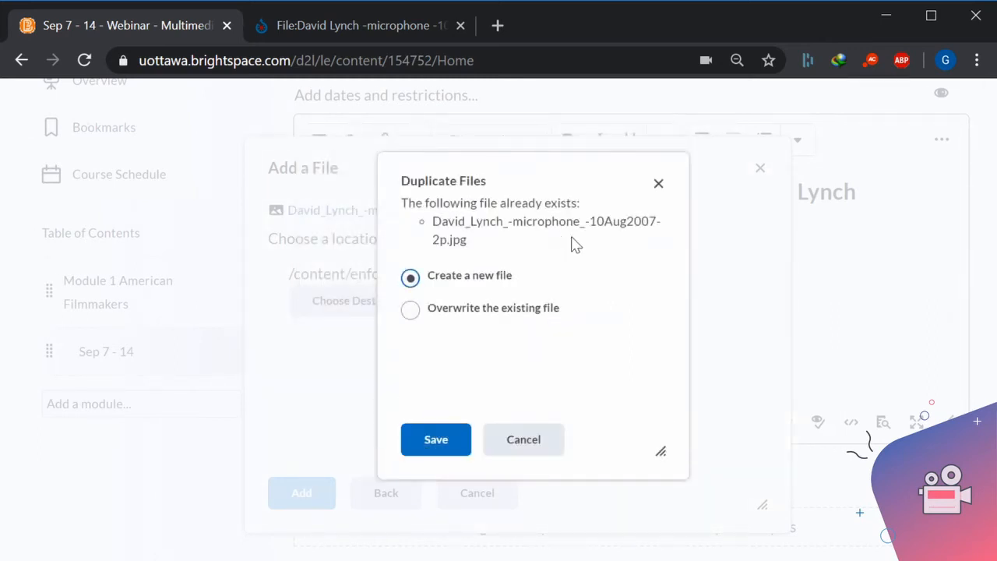
click(431, 441)
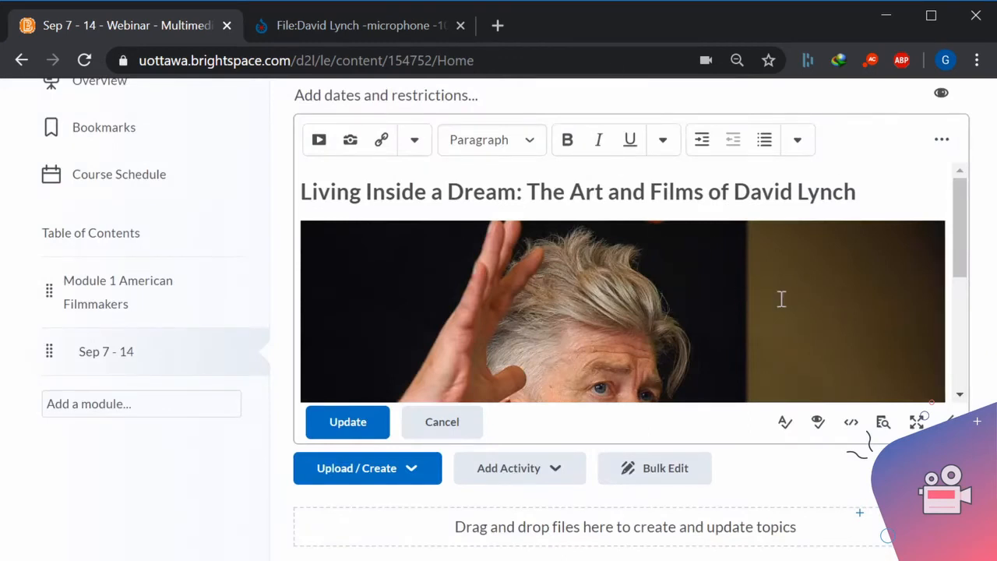
Enlarge the editor and paste the copied "Learning Outcomes" text, with its two sentences on European filmmakers and key themes, below the photo.
drag(947, 416, 949, 495)
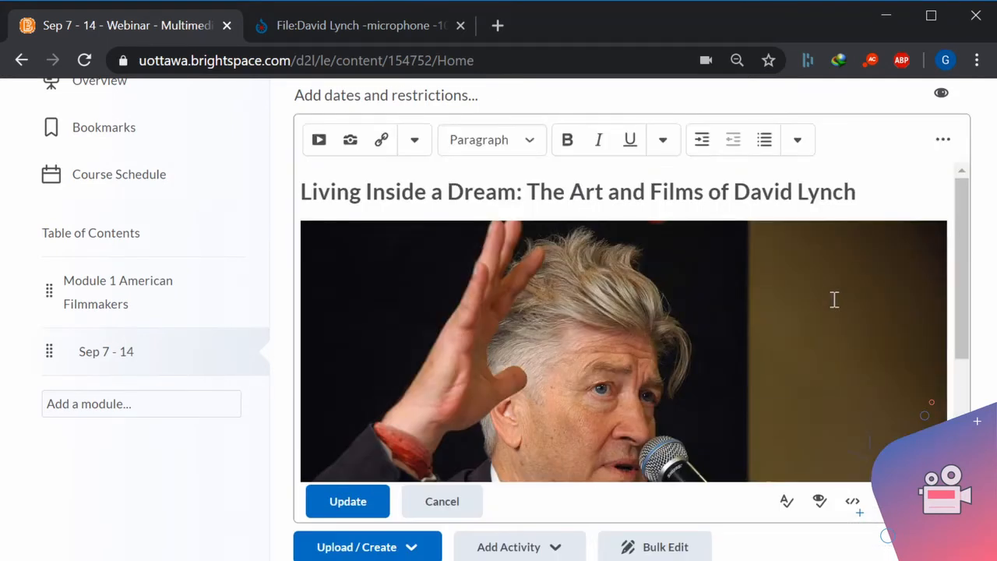
scroll(883, 323, down, 3)
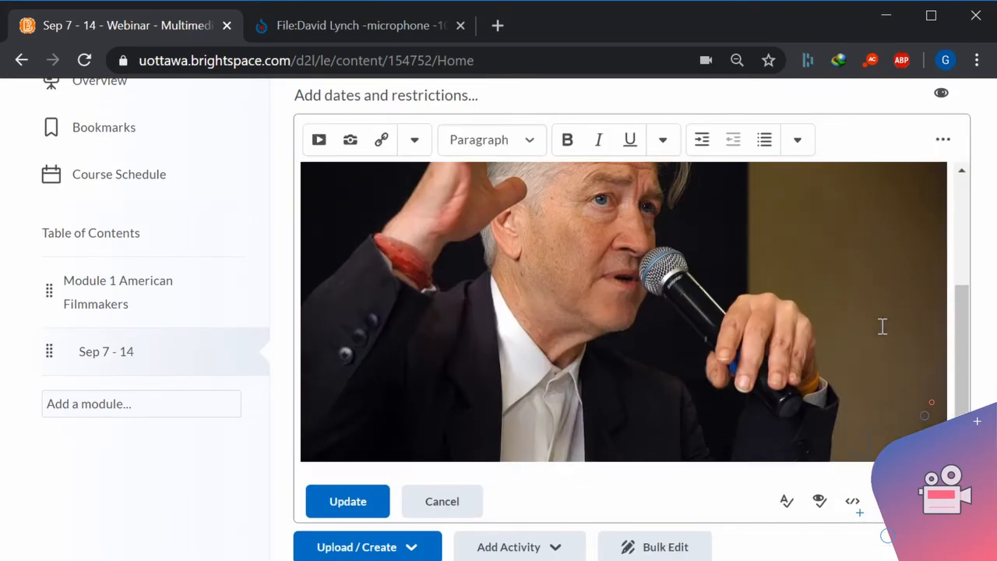
scroll(933, 381, down, 1)
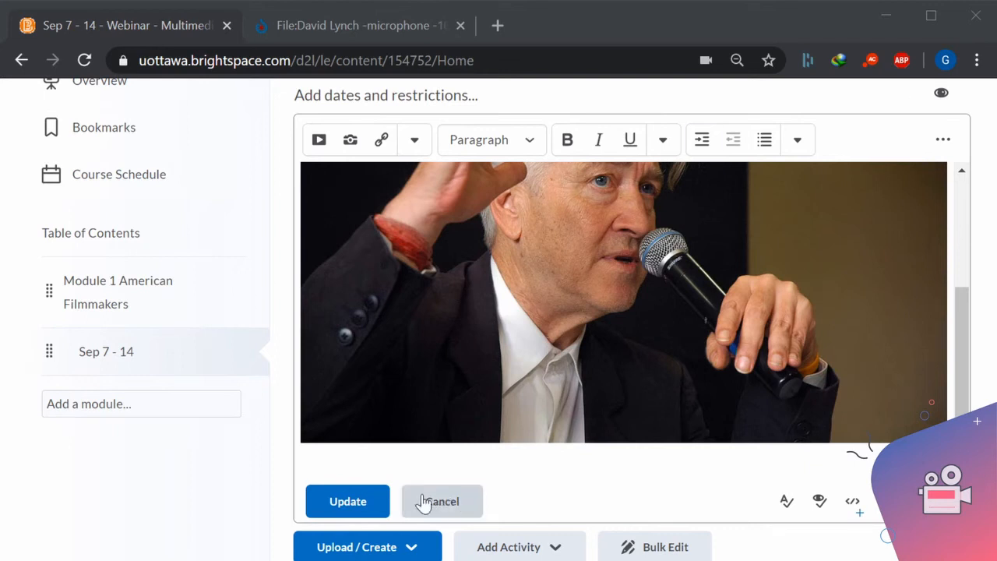
click(350, 465)
text(Learning Outcomes Understand how his work is more similar to European than American filmmakers. Be able to list key themes often found in his work.)
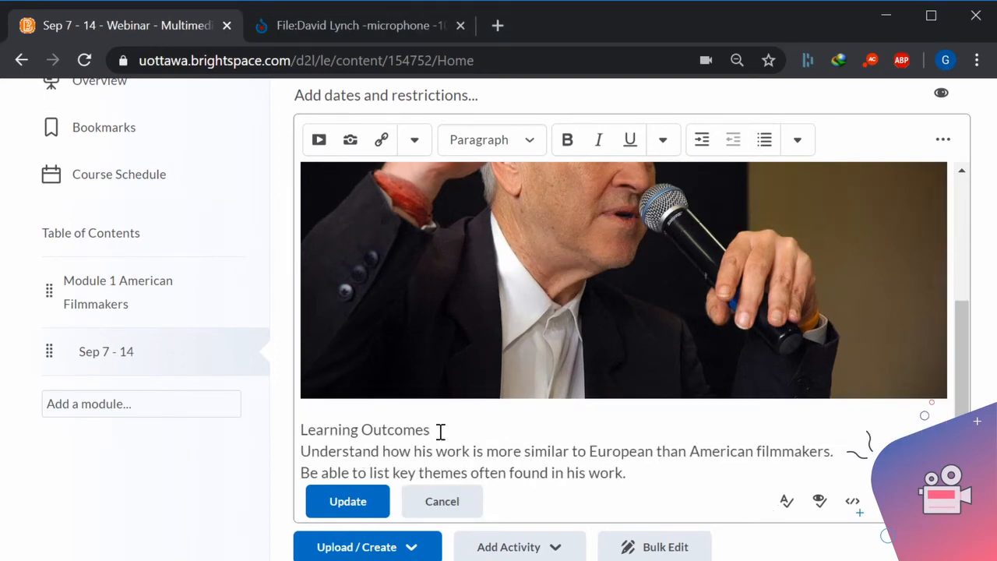
Check the title's heading level and apply the H3 heading format to the "Learning Outcomes" line below the photo.
drag(441, 429, 300, 424)
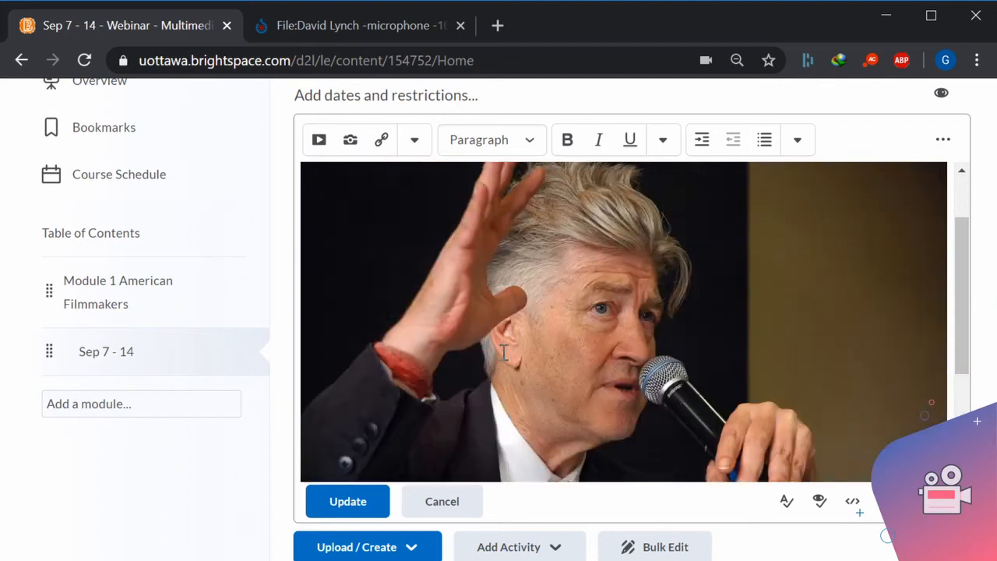
scroll(499, 354, up, 5)
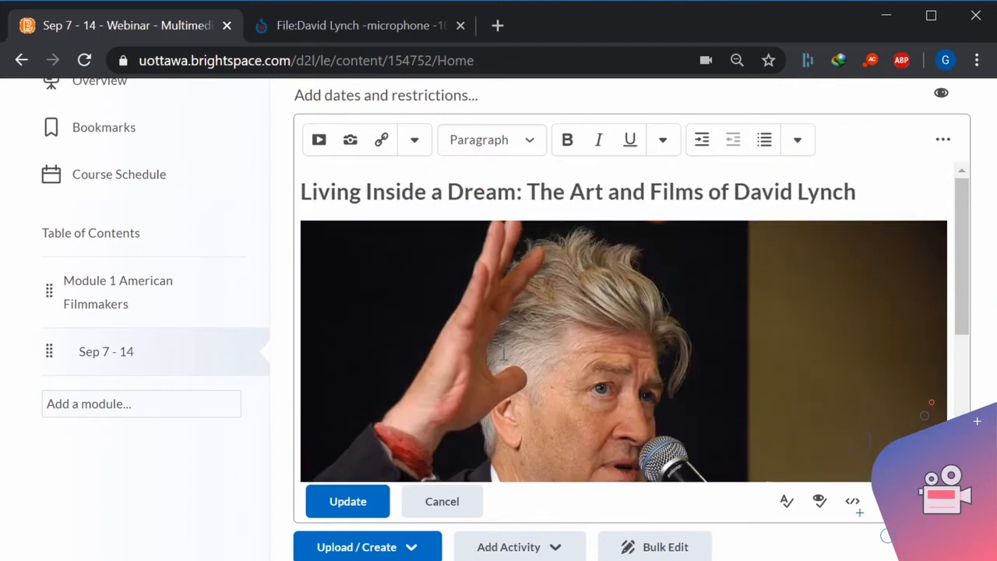
click(473, 192)
scroll(472, 193, down, 5)
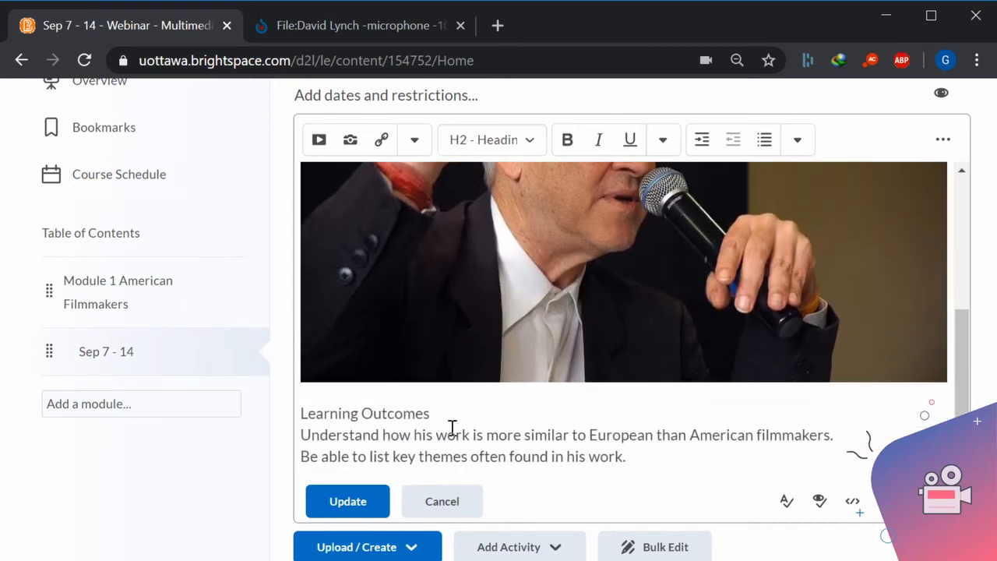
drag(441, 412, 299, 413)
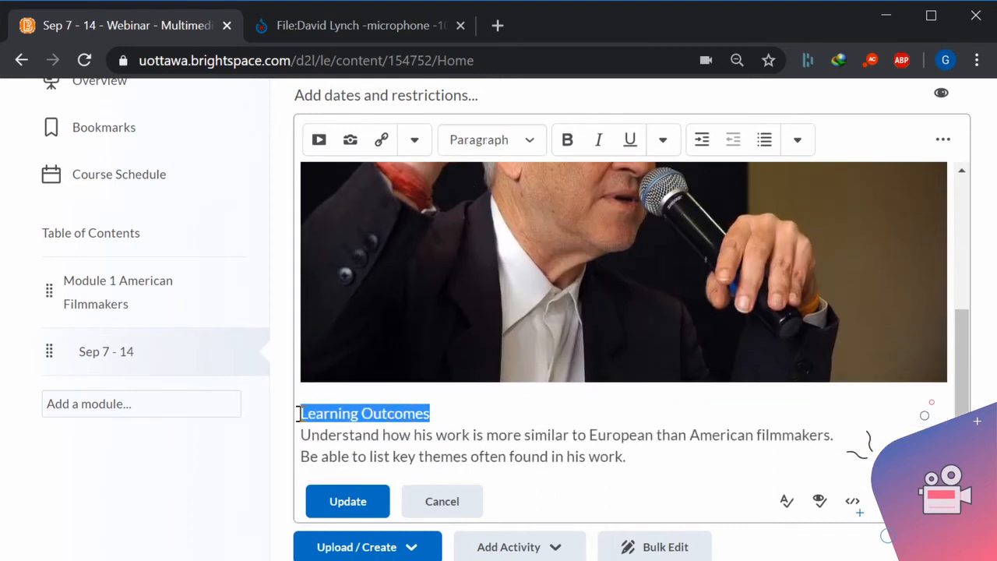
click(527, 148)
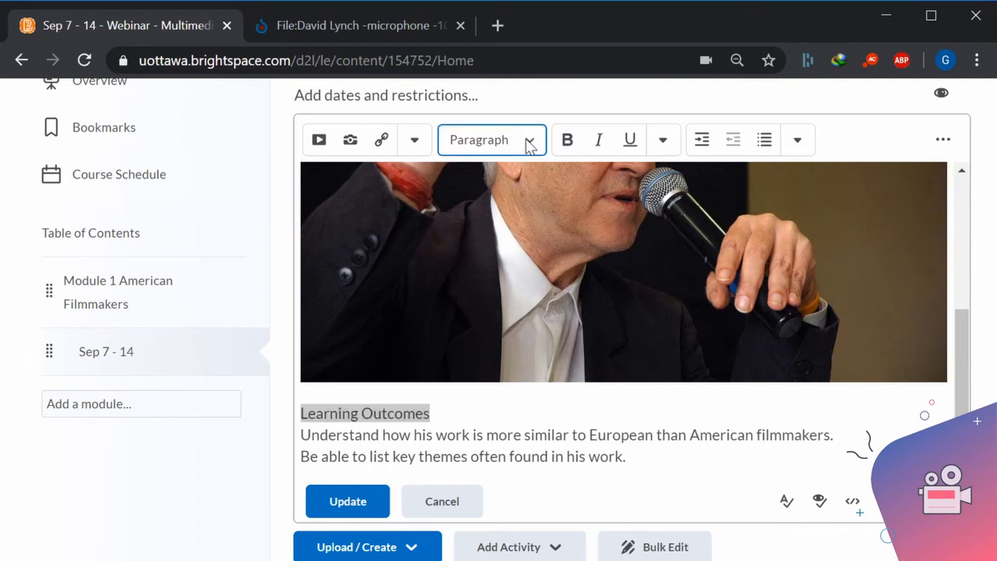
click(493, 357)
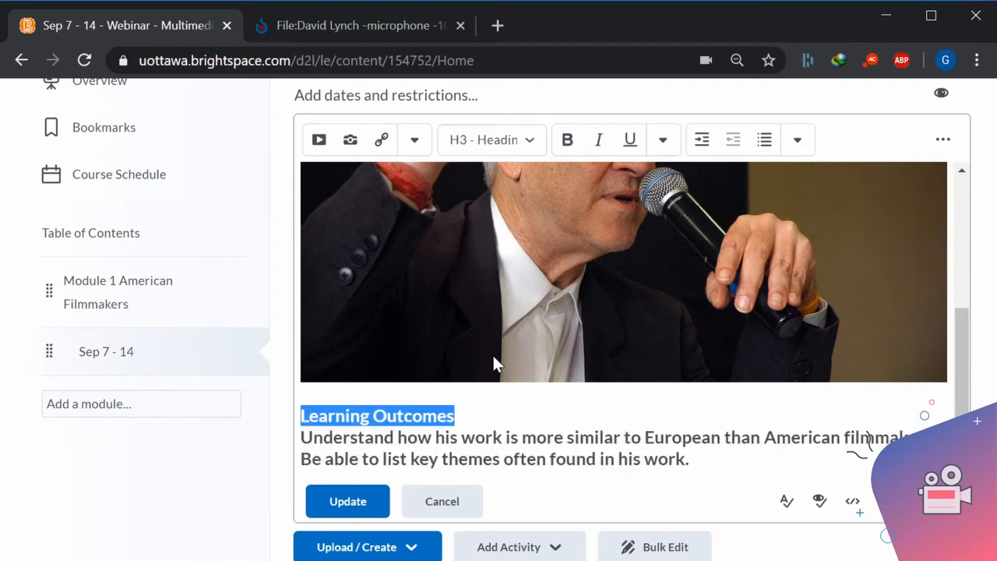
Split the "Learning Outcomes" heading from the two outcome sentences with a new paragraph and remove the stray backslash.
click(467, 408)
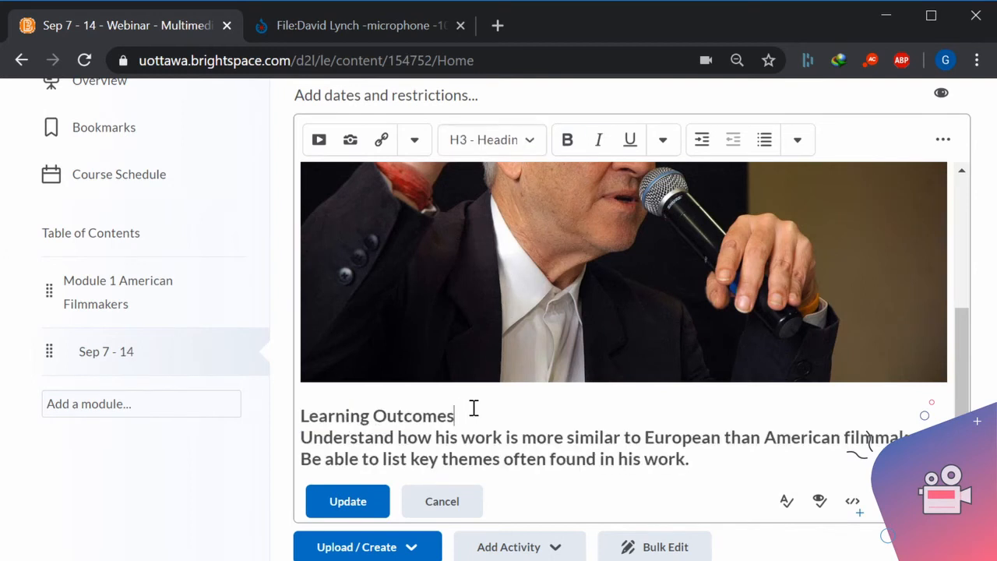
key(Return)
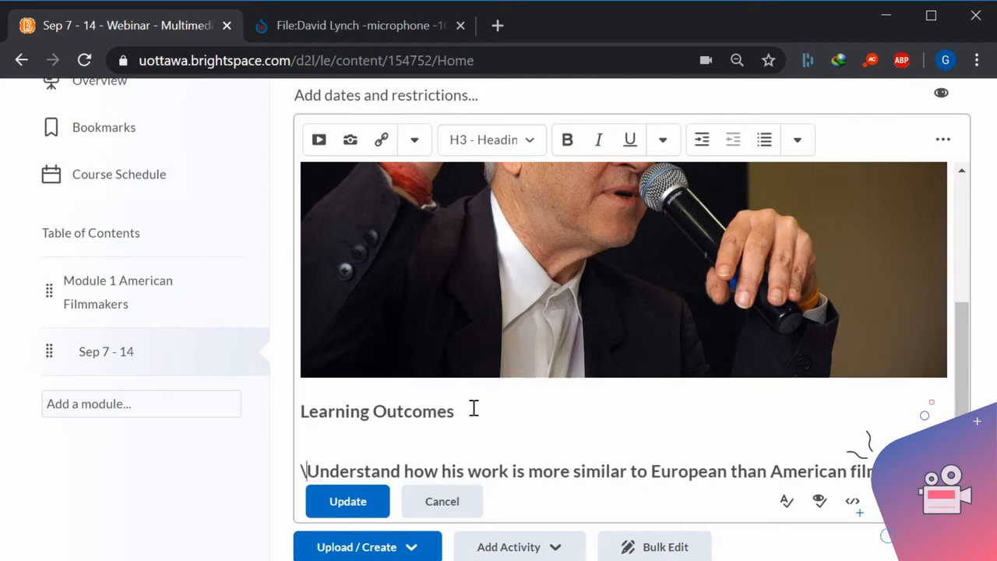
key(BackSpace)
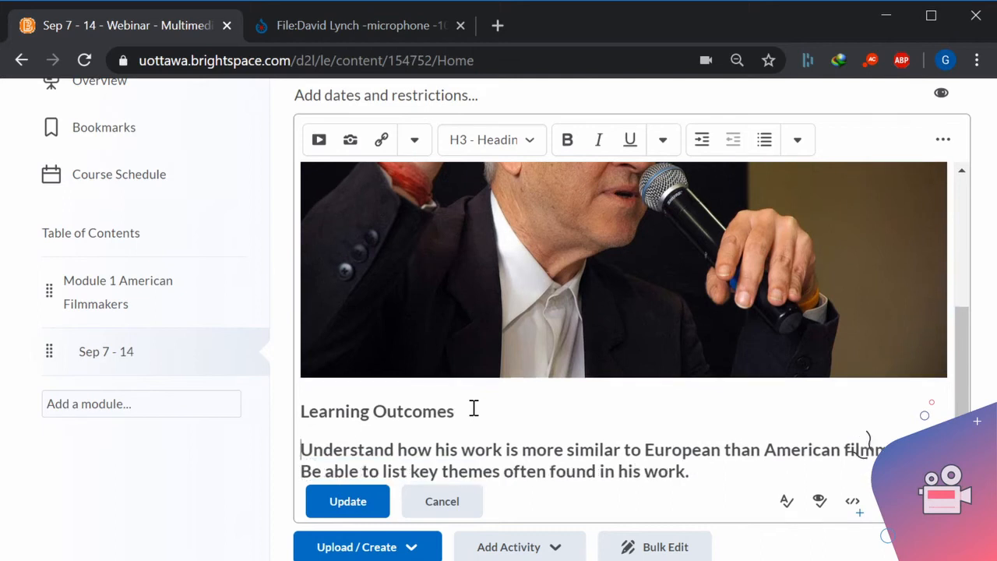
Set the two outcome sentences under "Learning Outcomes" back to the Paragraph format.
scroll(485, 408, down, 1)
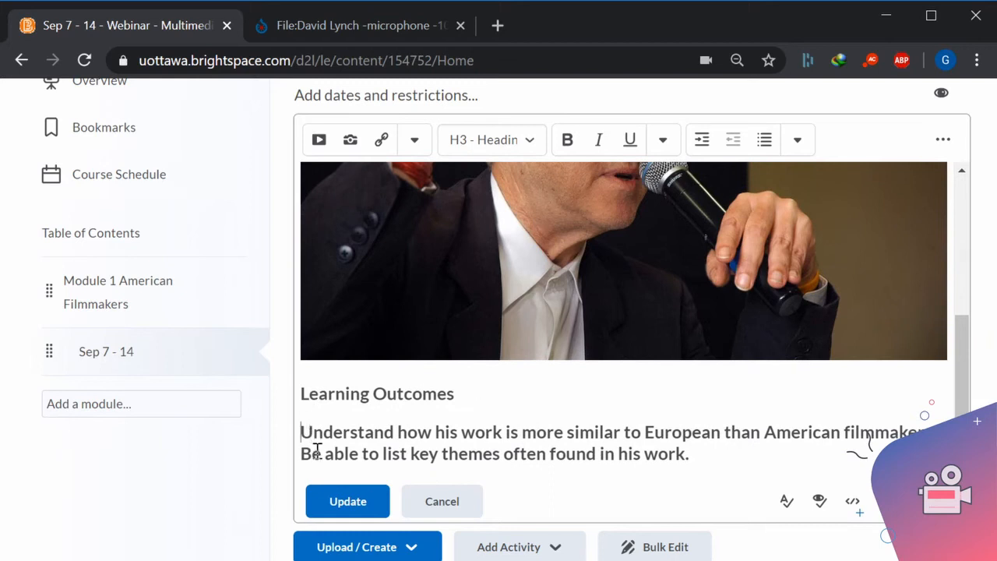
drag(302, 432, 748, 503)
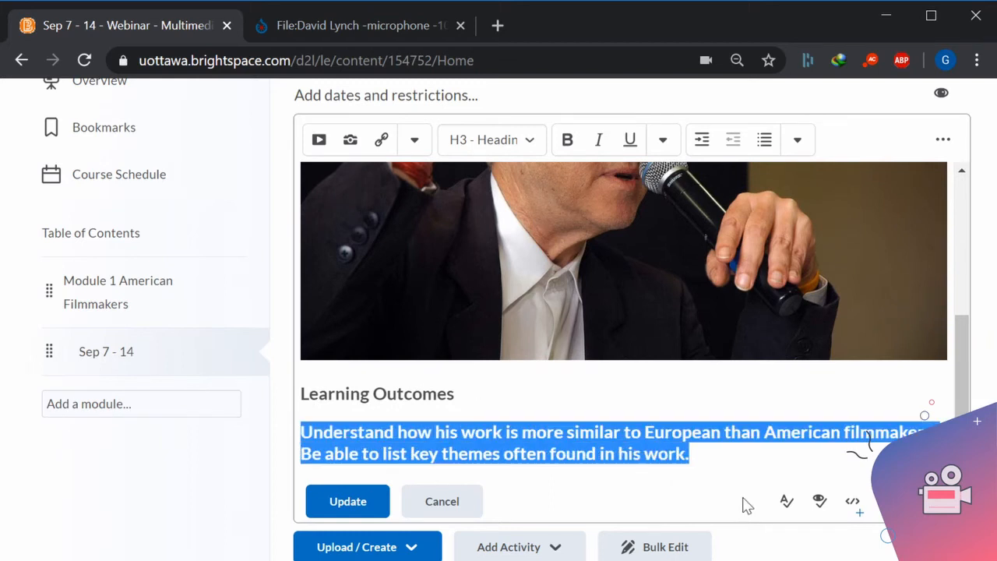
click(532, 146)
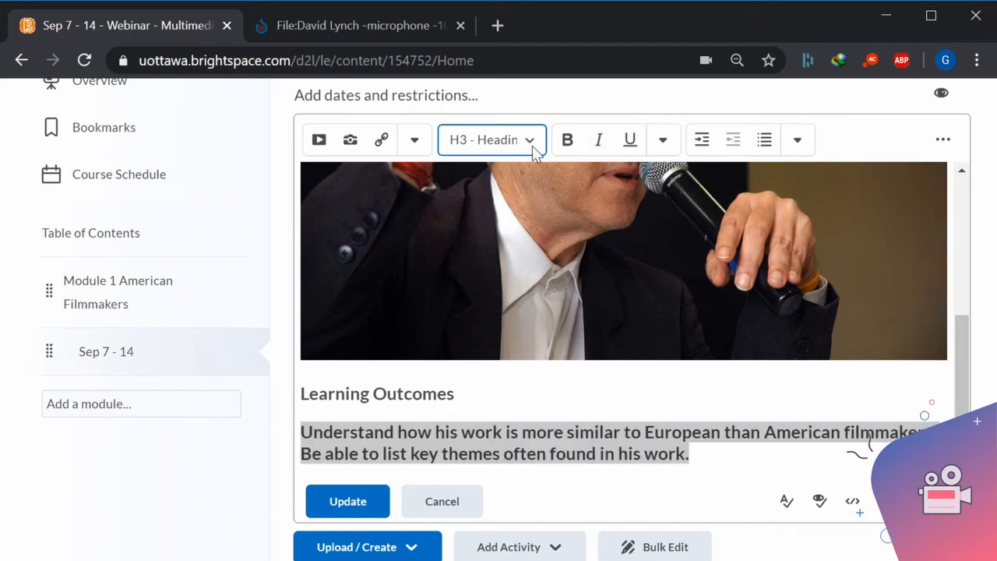
click(485, 209)
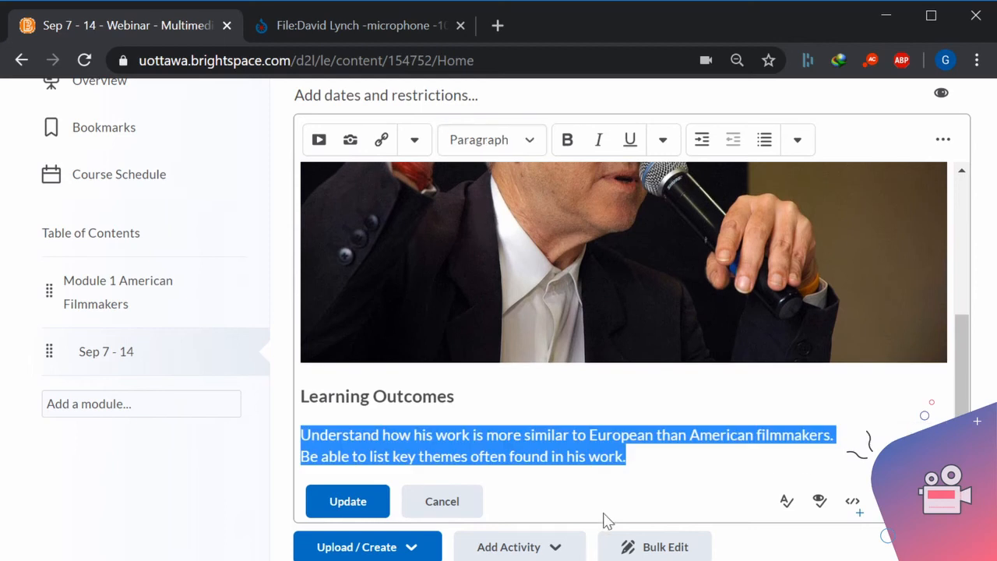
Insert a table of 2 columns by 1 row on a new line below the two learning outcome sentences.
click(652, 460)
key(Return)
key(Return)
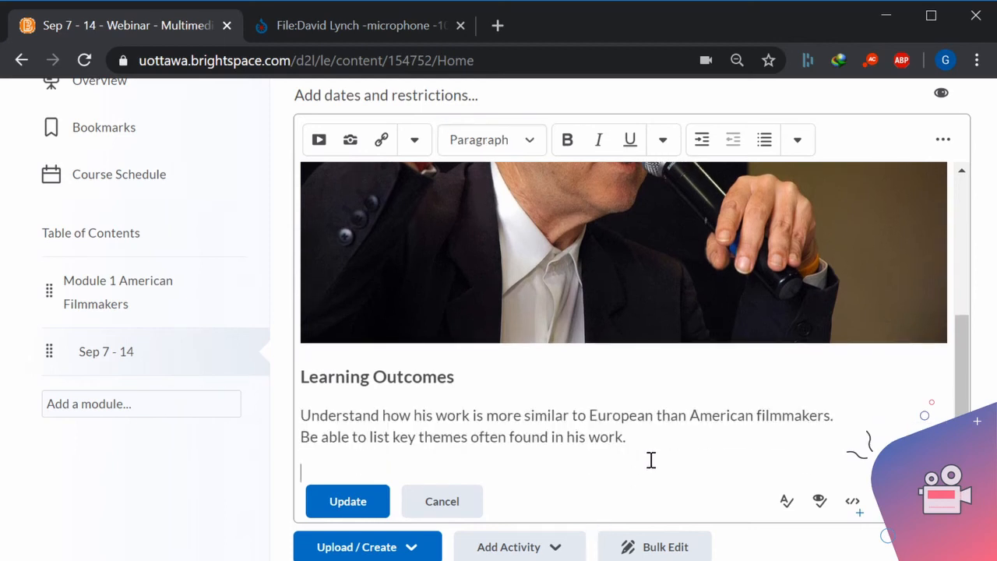
key(BackSpace)
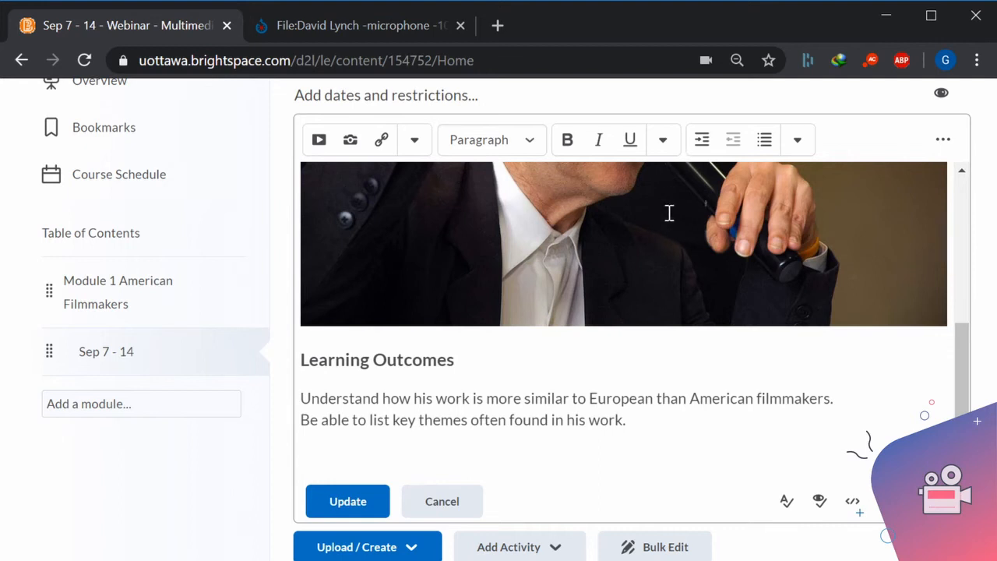
click(943, 139)
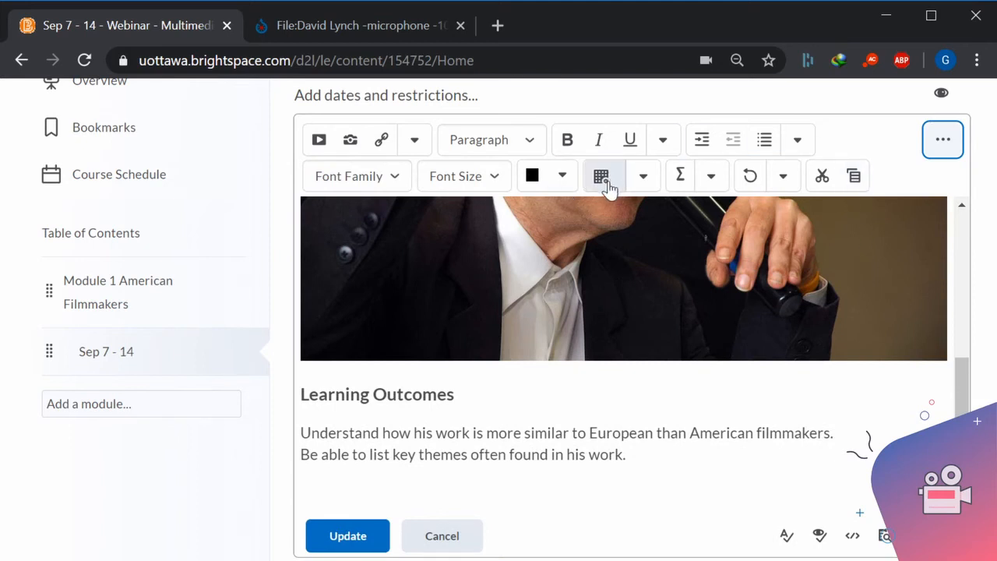
click(644, 178)
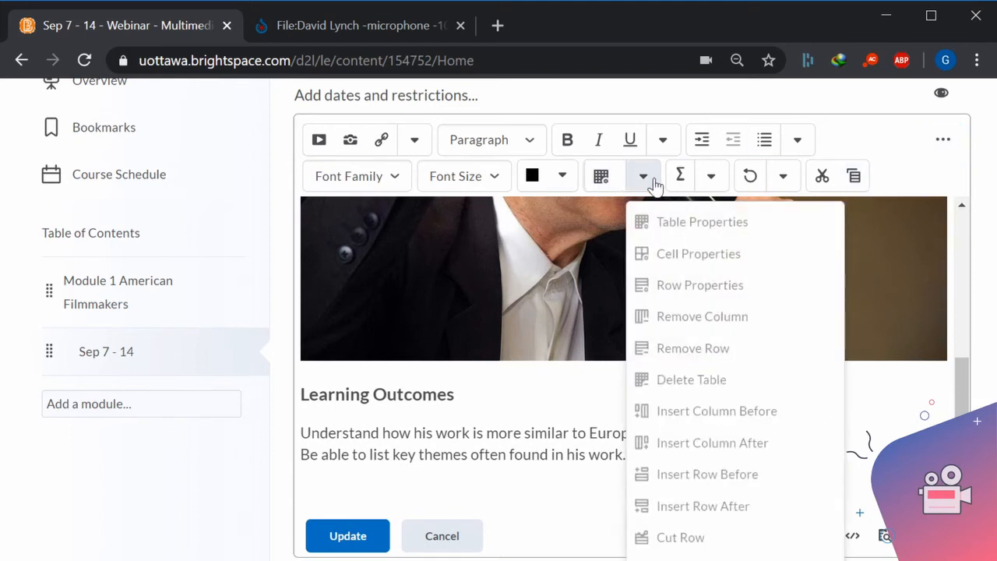
click(602, 178)
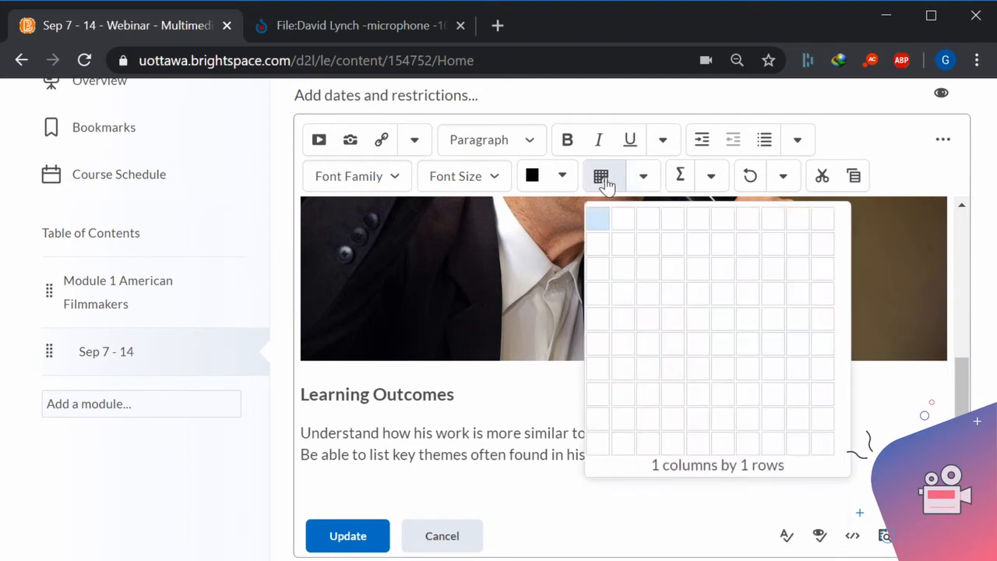
click(621, 228)
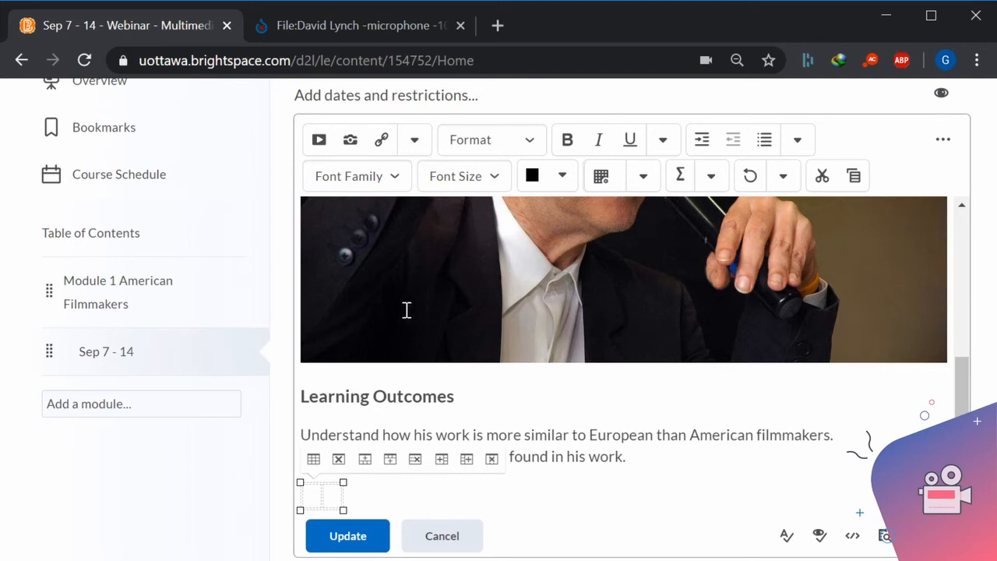
Add the image 45060404_s_clock.png to the table's first cell, marked as decorative and saved as a new file despite the duplicate.
click(350, 145)
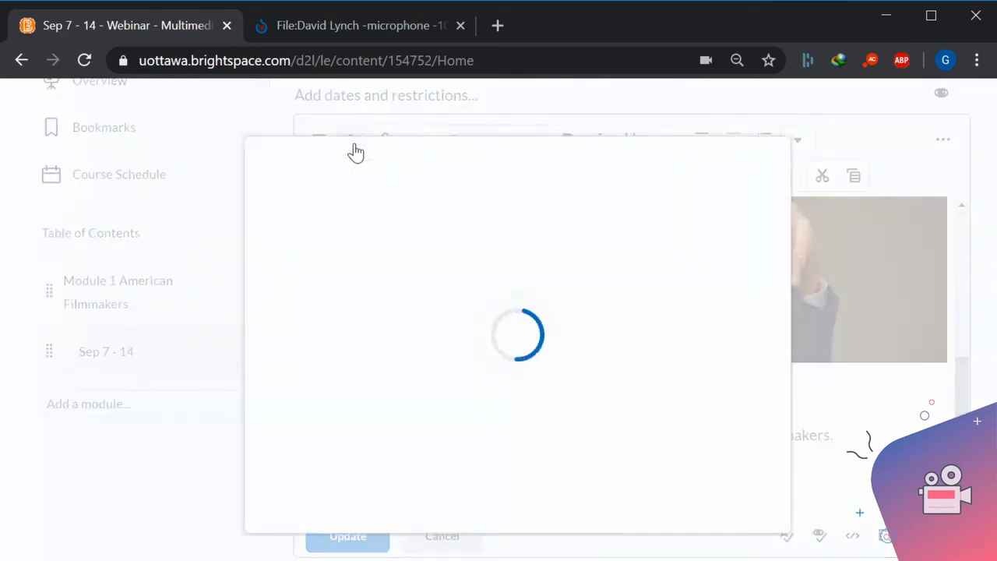
click(341, 225)
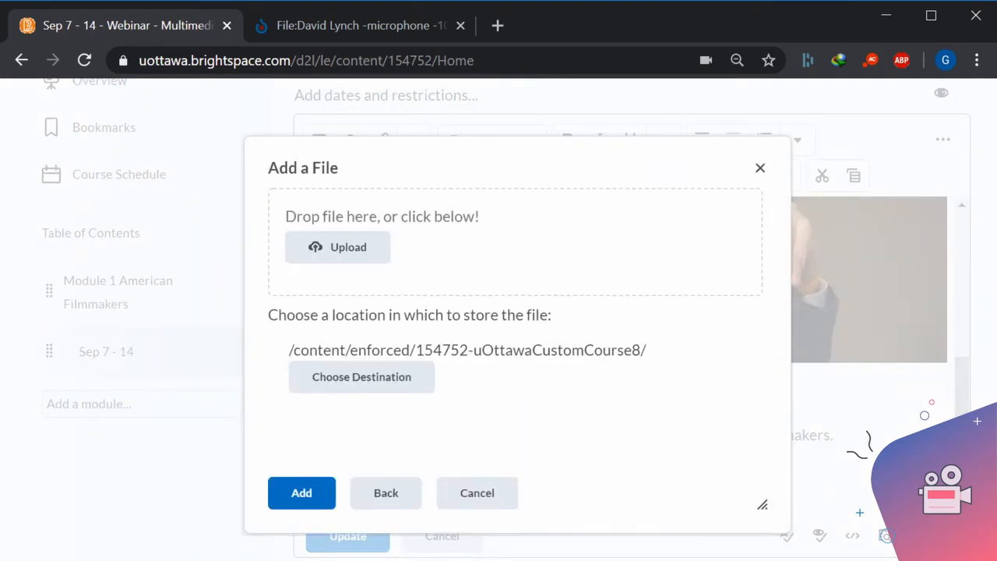
drag(996, 376, 419, 251)
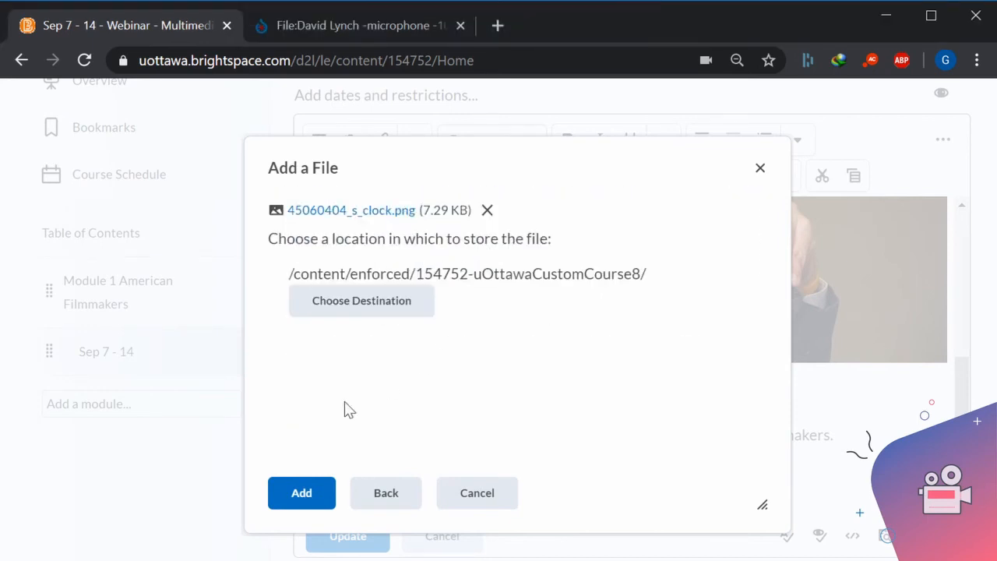
click(302, 499)
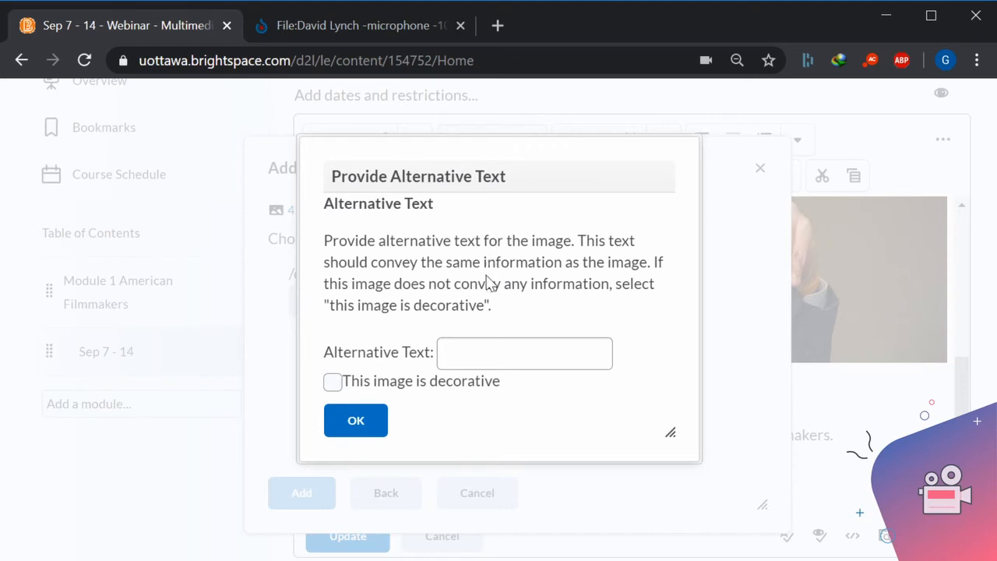
click(331, 386)
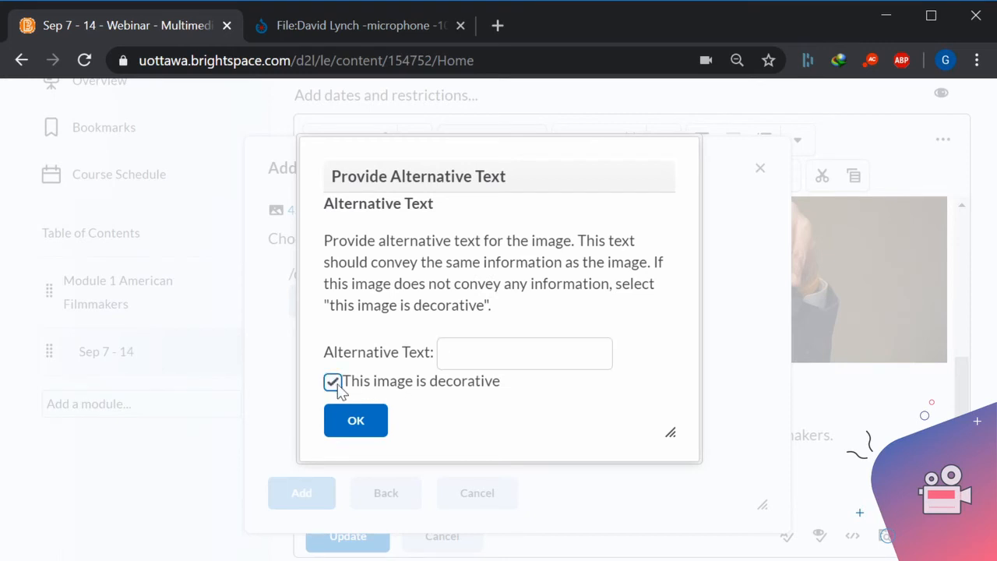
click(381, 423)
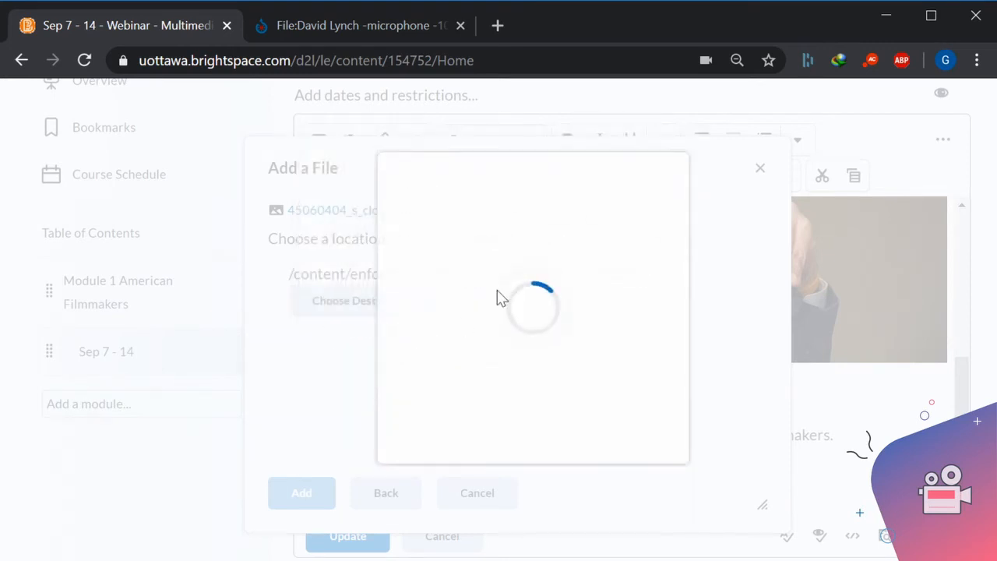
click(427, 438)
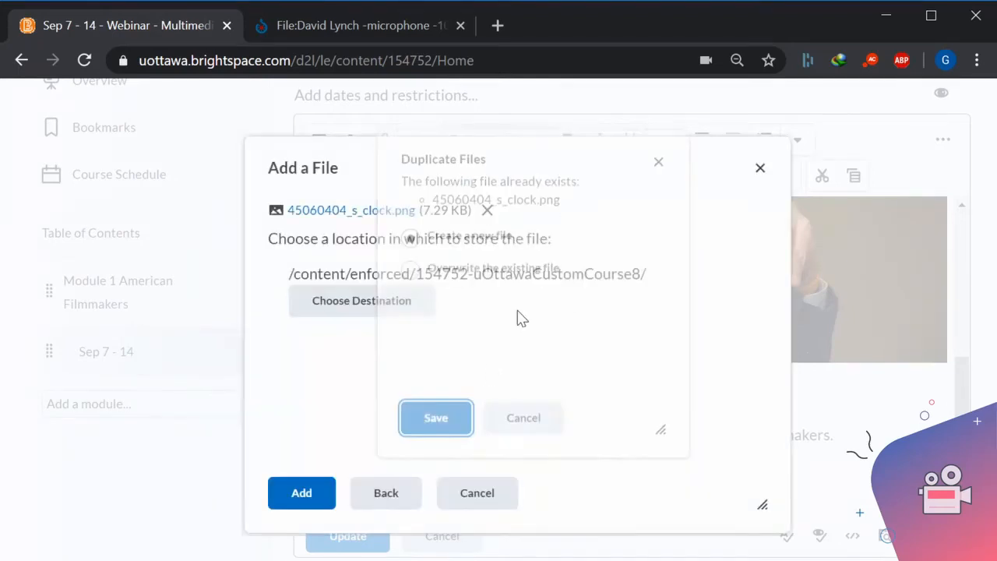
Shrink the clock image in the table proportionally to about two thirds of its size.
scroll(530, 407, down, 1)
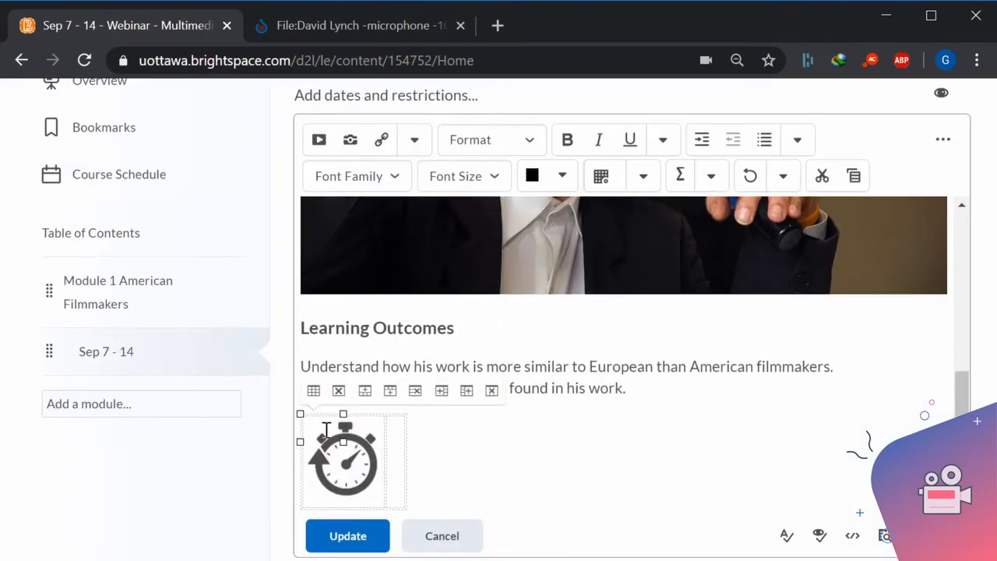
click(348, 451)
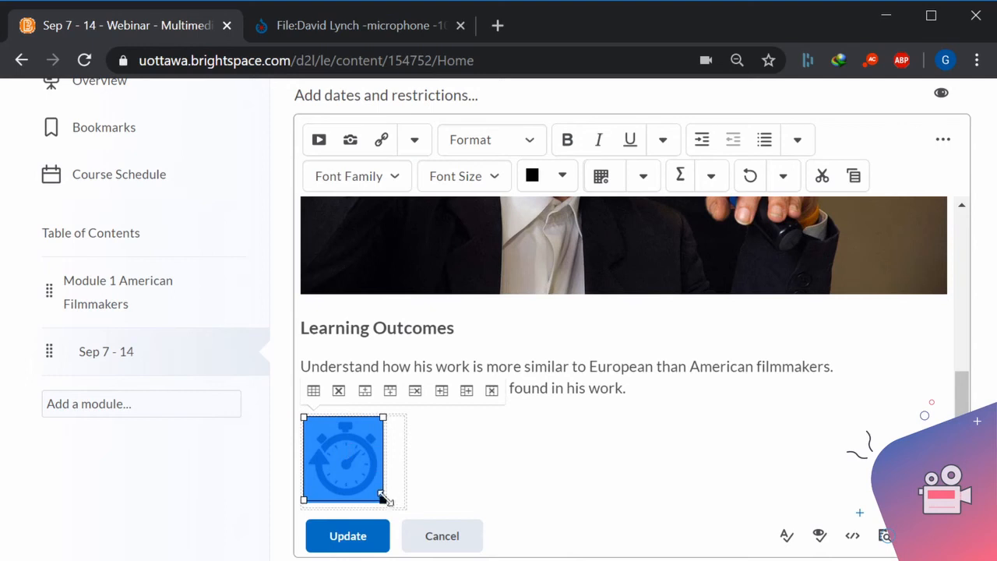
drag(383, 500, 350, 461)
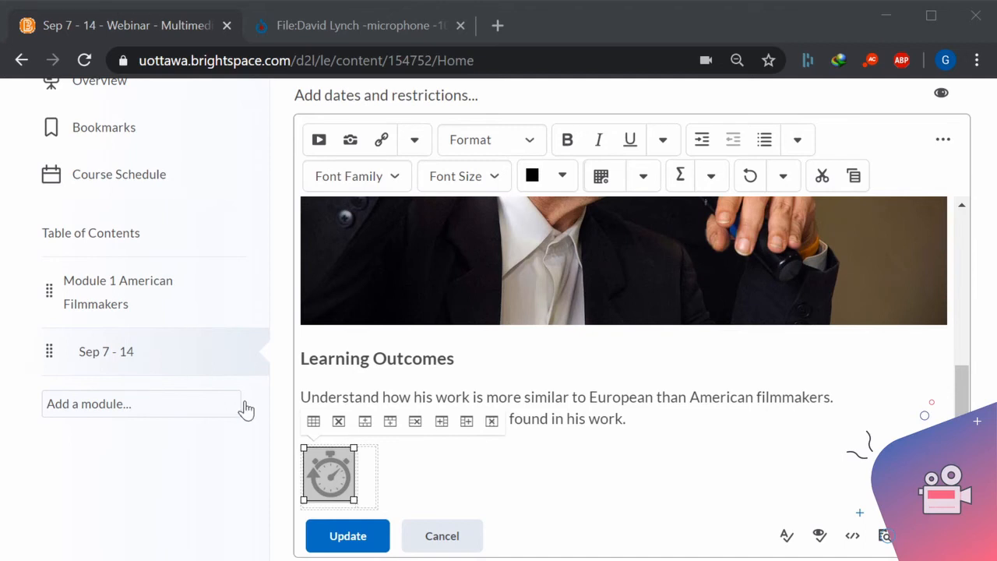
Paste the copied text "Time required to complete the work: approx. 4 hours" into the table's second cell.
click(371, 475)
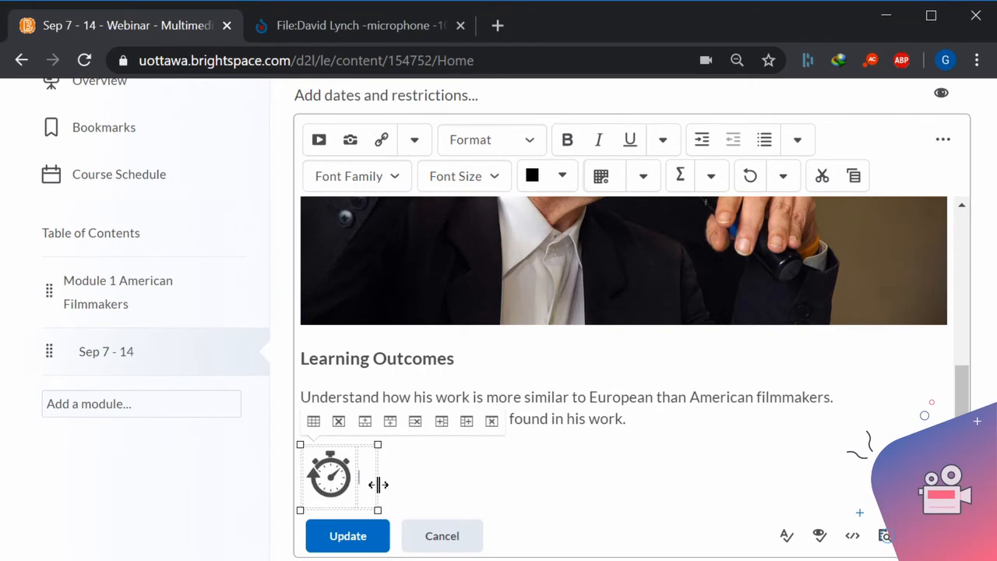
text(Time required to complete the work: approx. 4 hours)
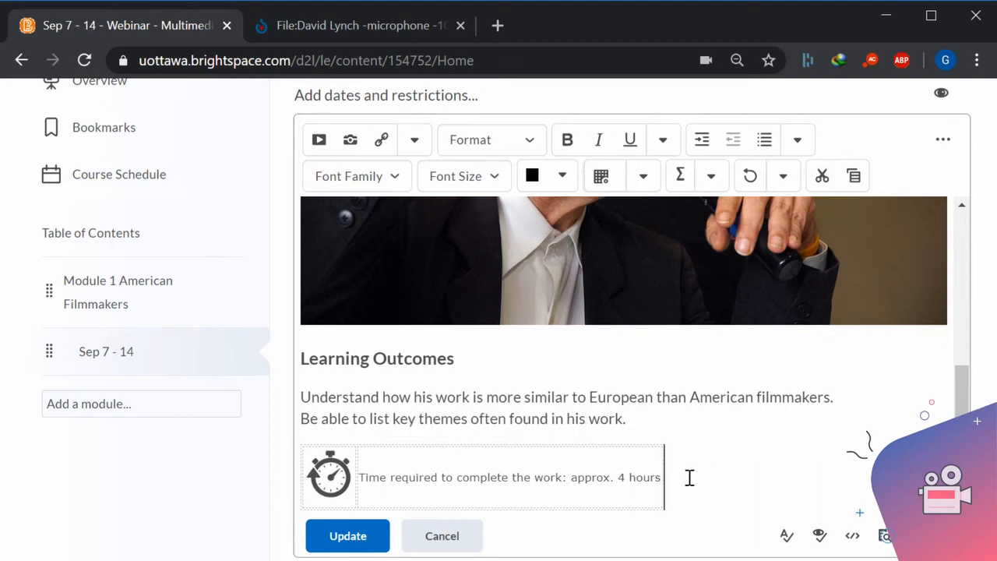
key(Down)
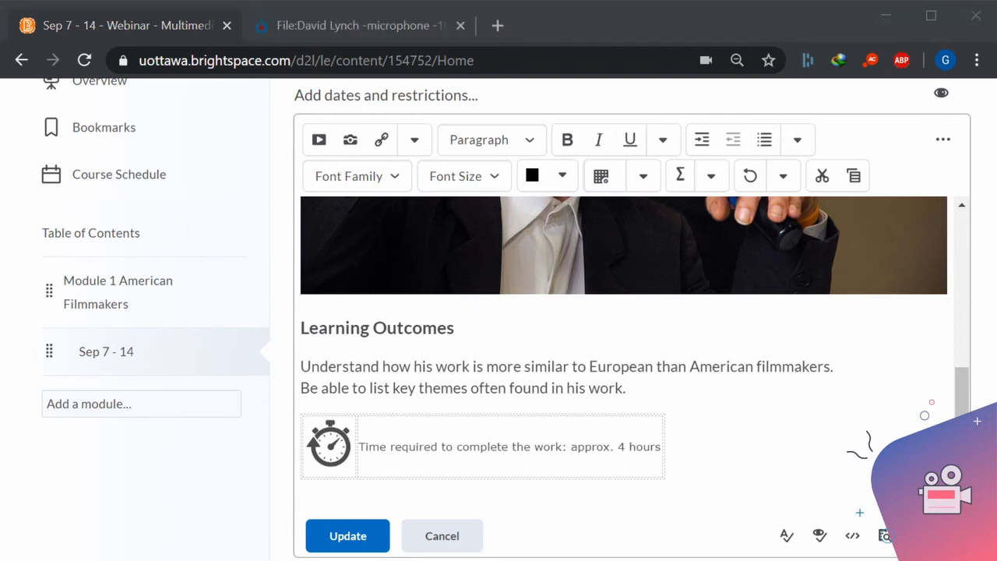
Paste the copied "Watch" and "Video: David Lynch in Conversation (58:35 min)" lines below the table and split them into separate paragraphs.
click(323, 501)
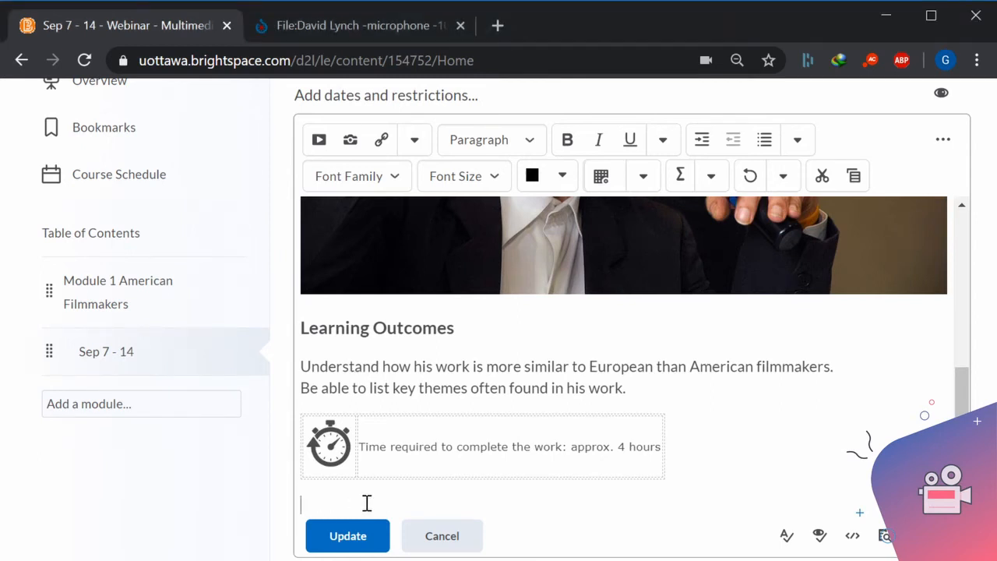
text(Watch Video: David Lynch in Conversation (58:35 min))
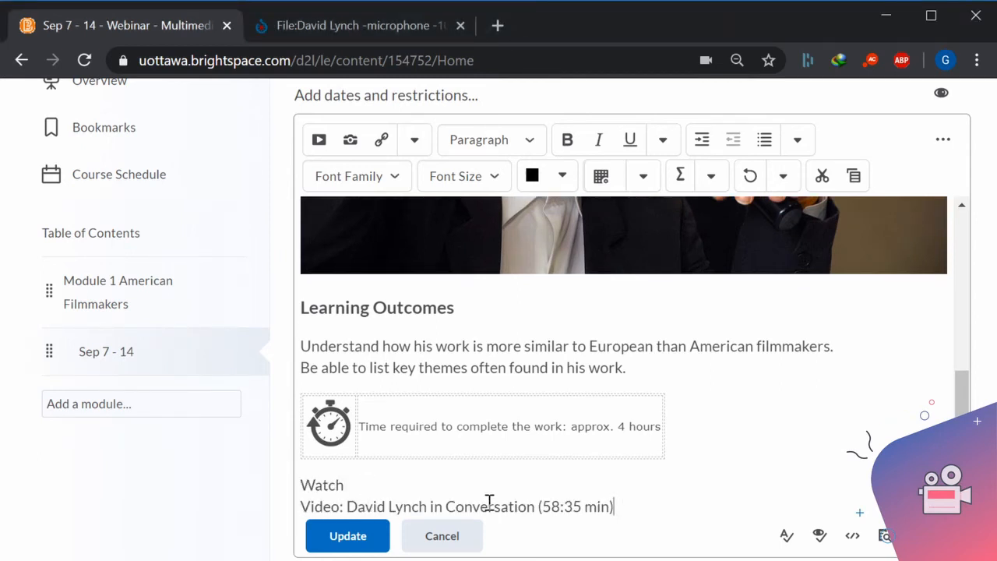
click(363, 485)
key(Return)
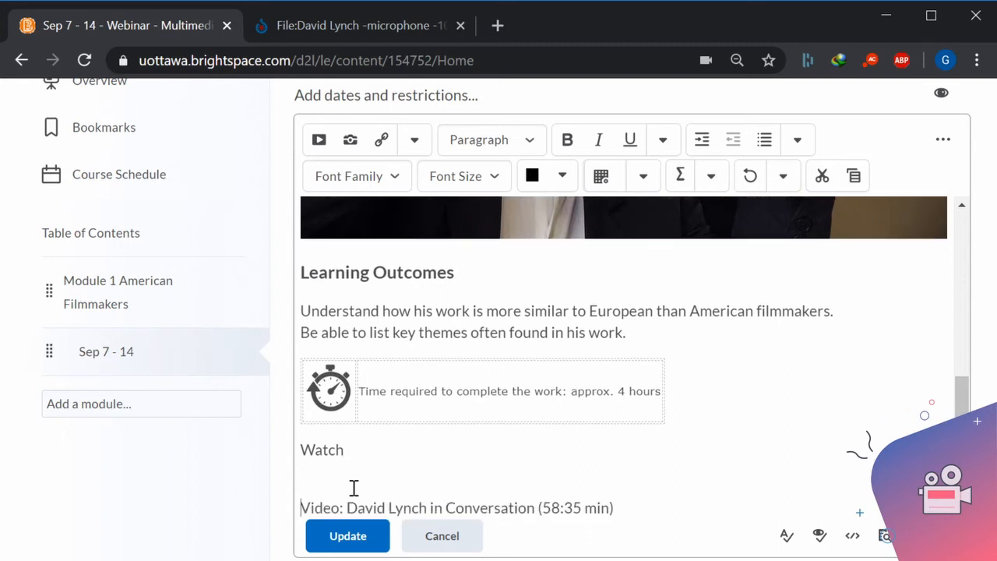
key(BackSpace)
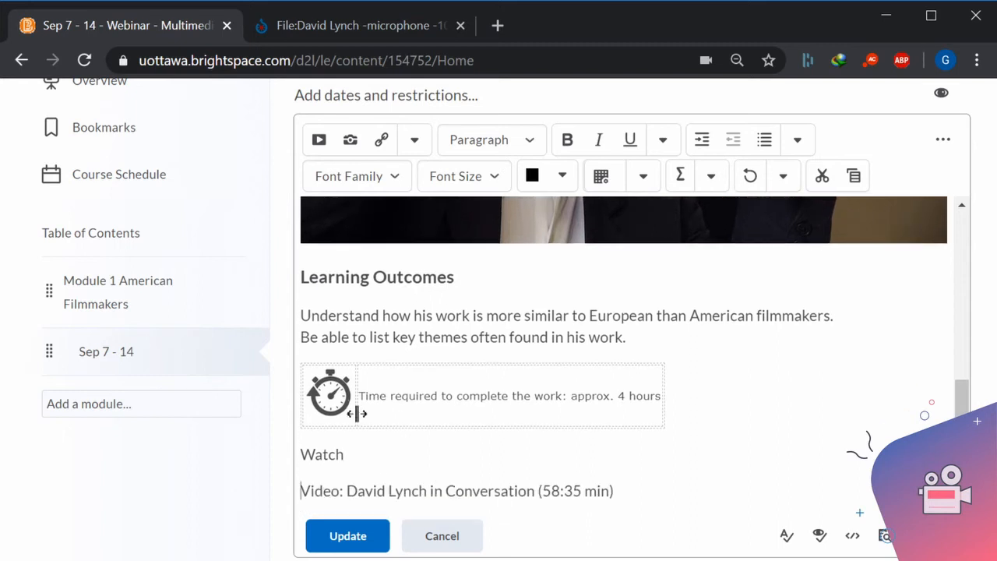
Apply the H3 heading format to the "Watch" line below the table.
click(337, 455)
click(349, 459)
drag(348, 458, 301, 455)
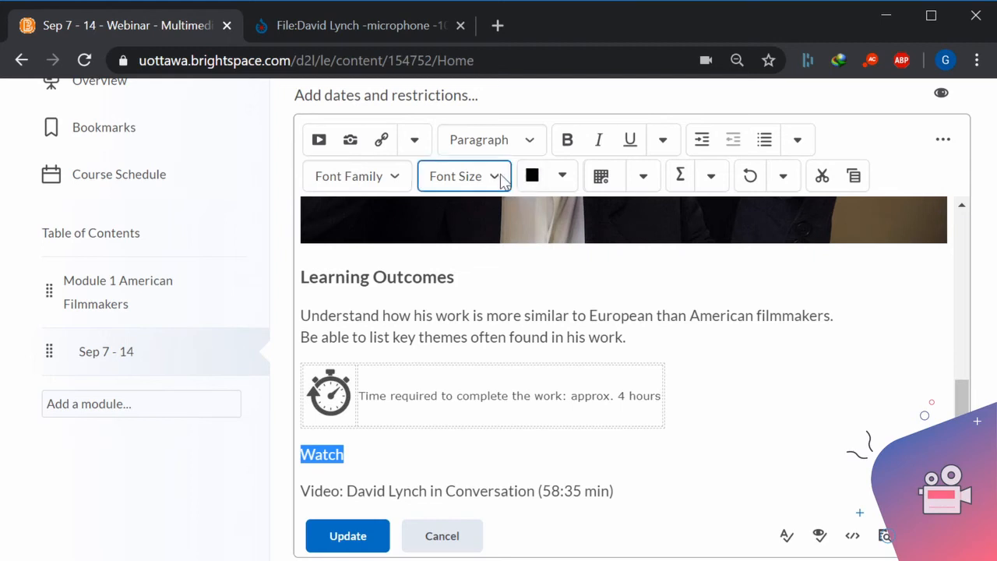
click(531, 141)
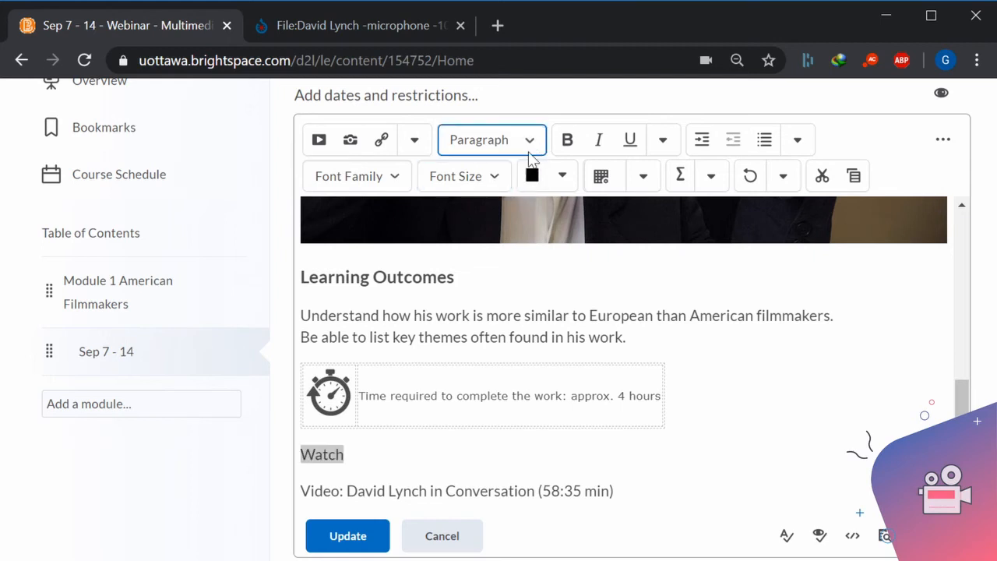
click(507, 363)
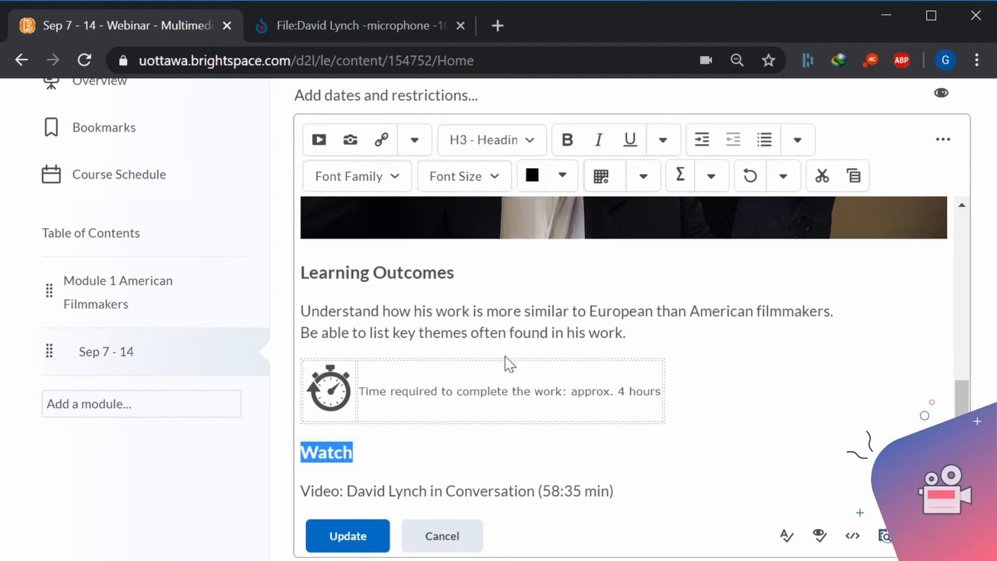
click(543, 459)
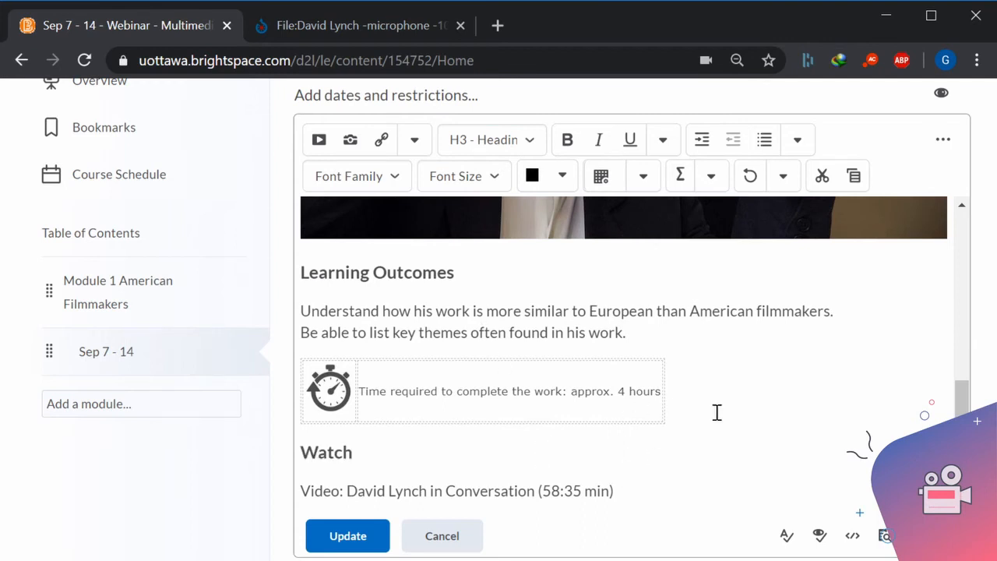
Paste the copied "Activity" and "Reflection questions and prepare to share in class" lines below the video line and split them into separate paragraphs.
click(633, 493)
key(Return)
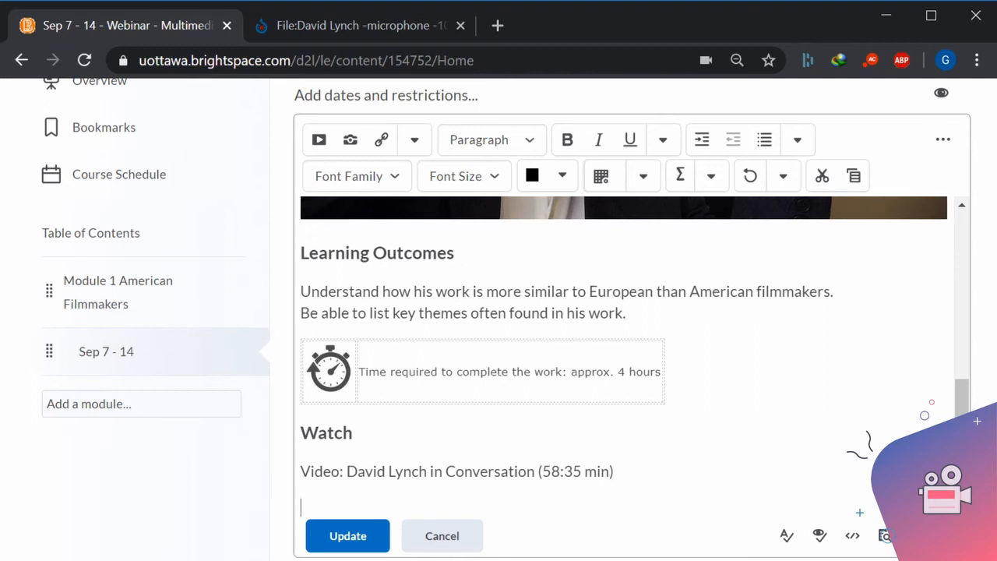
key(alt+Tab)
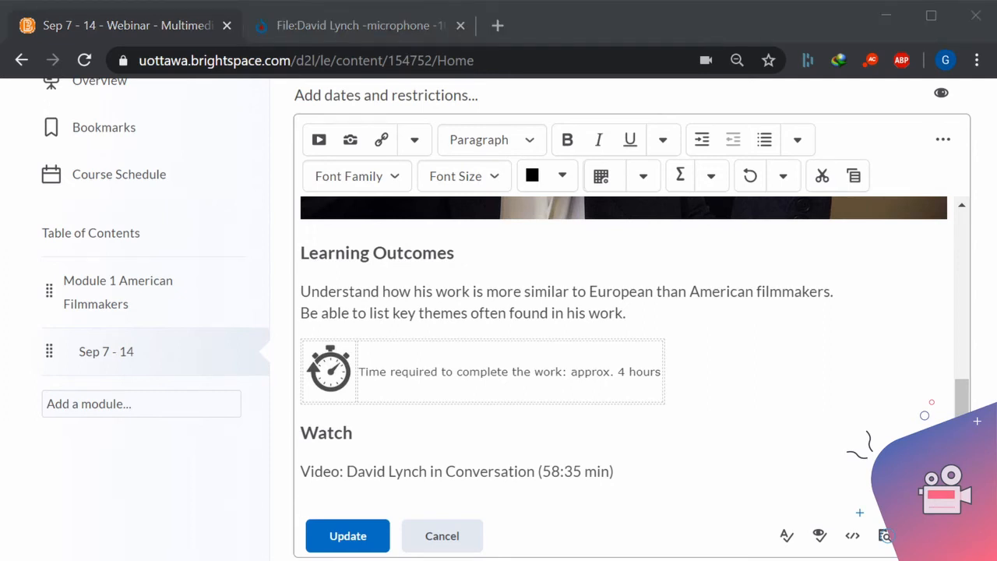
click(310, 509)
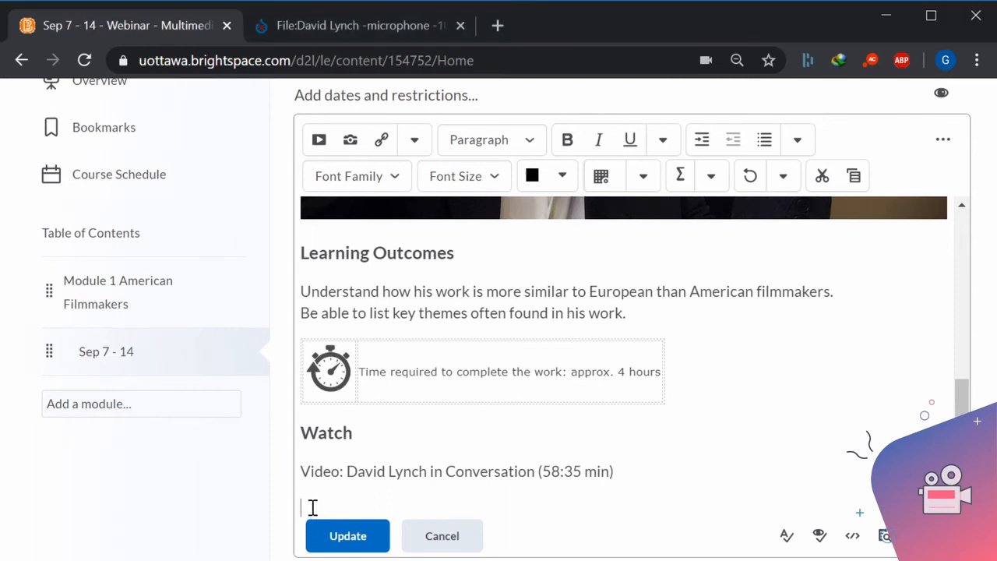
text(Activity Reflection questions and prepare to share in class)
click(391, 487)
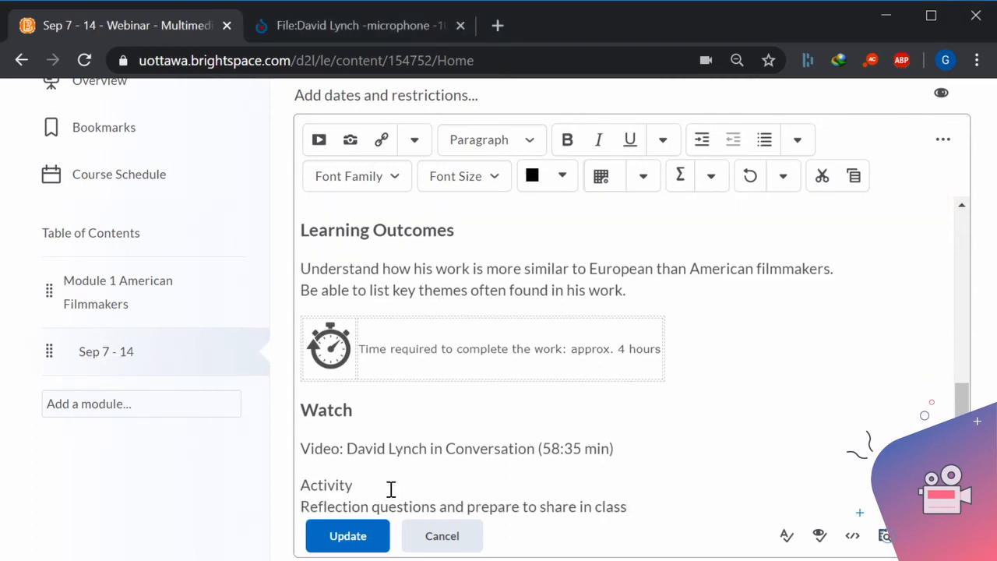
key(Return)
key(Delete)
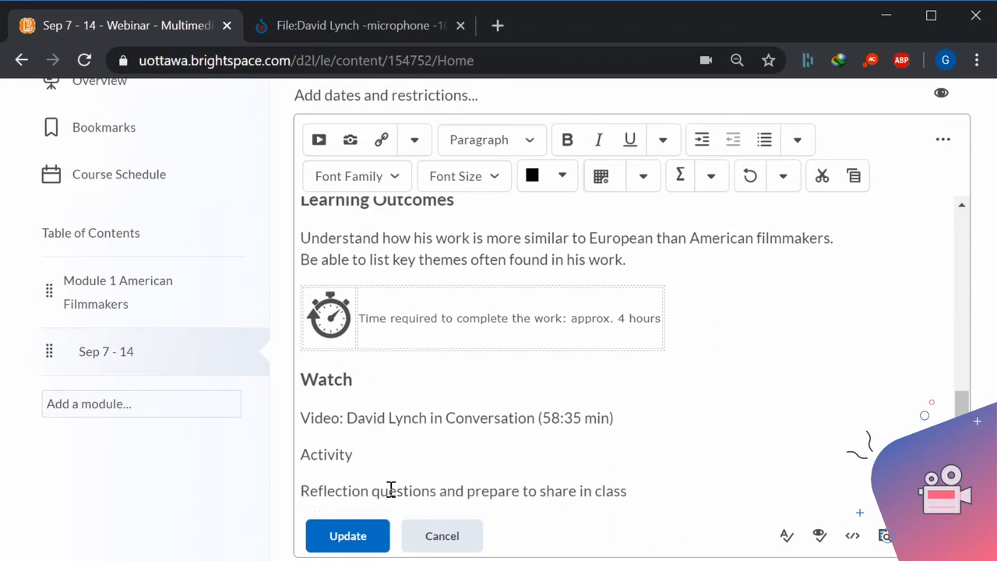
Apply the H3 heading format to the "Activity" line above the reflection questions text.
drag(352, 456, 285, 466)
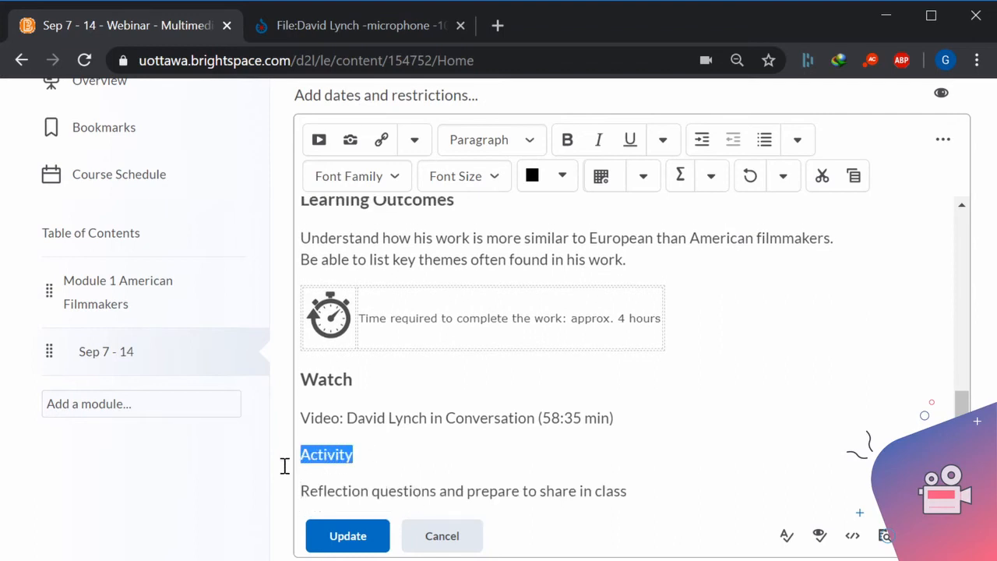
click(538, 141)
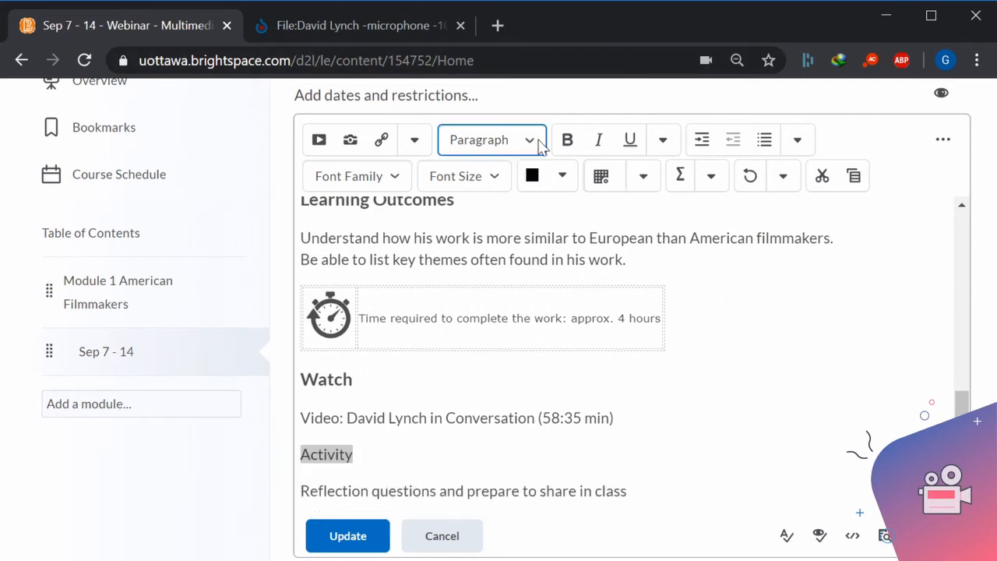
click(482, 360)
click(474, 441)
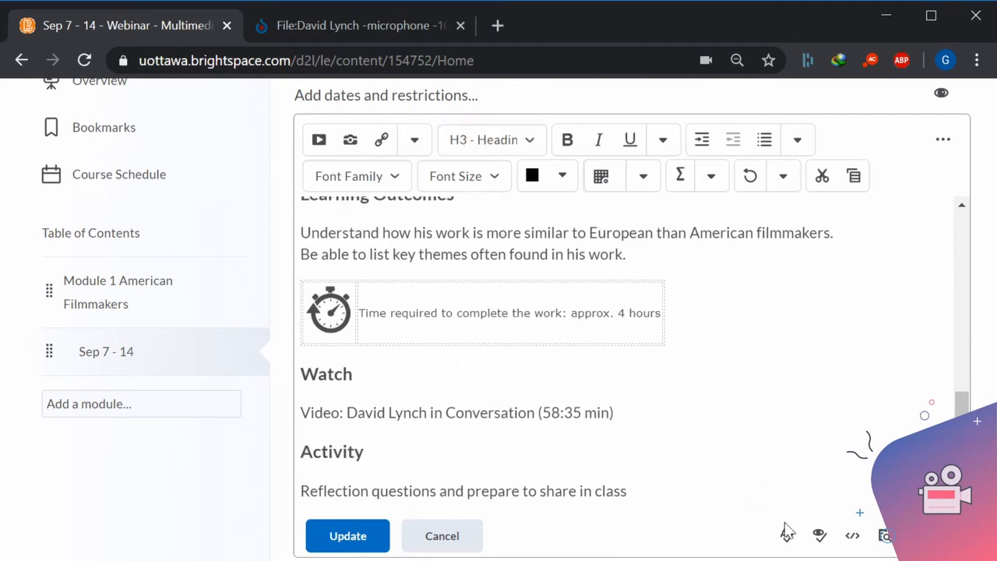
Check the Sep 7 - 14 description over and save the update.
scroll(632, 463, up, 3)
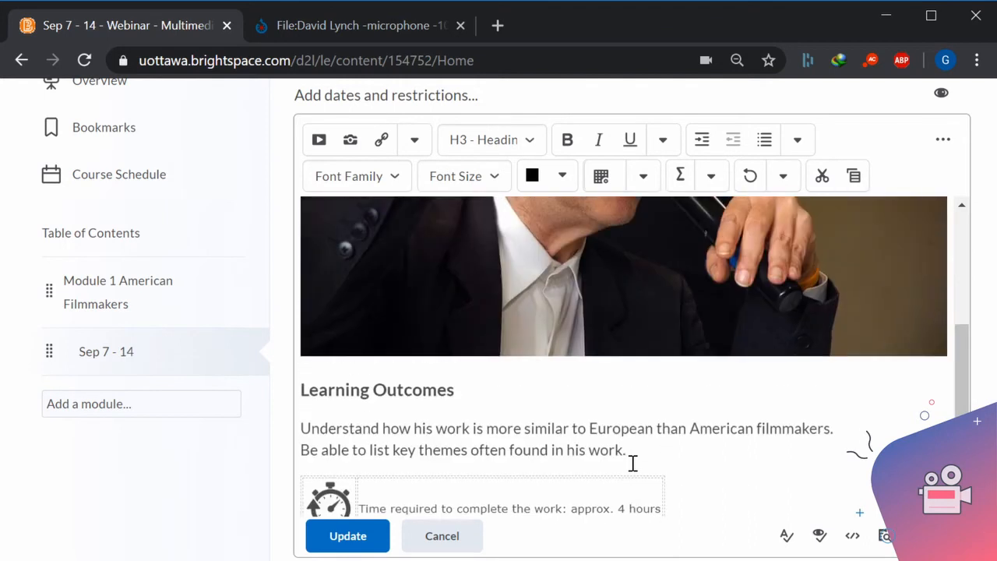
scroll(632, 463, down, 3)
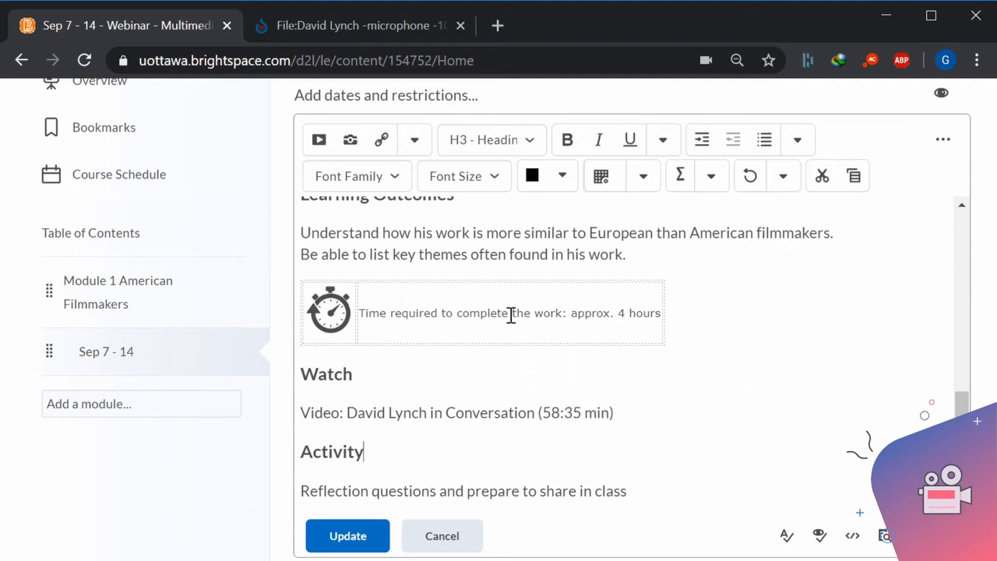
click(361, 535)
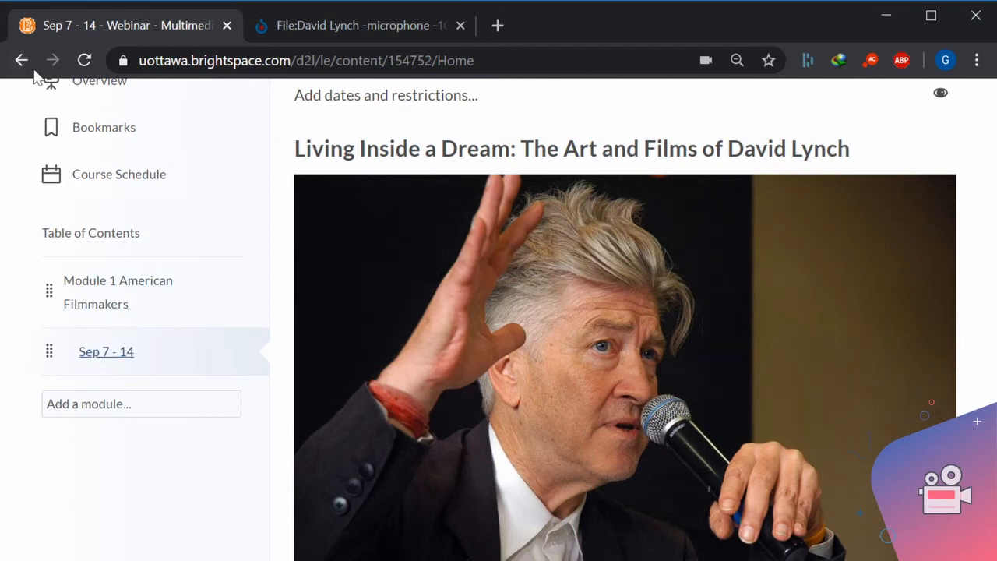
Reload the Sep 7 - 14 module page and review its published description from the heading down to the Activity section.
click(84, 60)
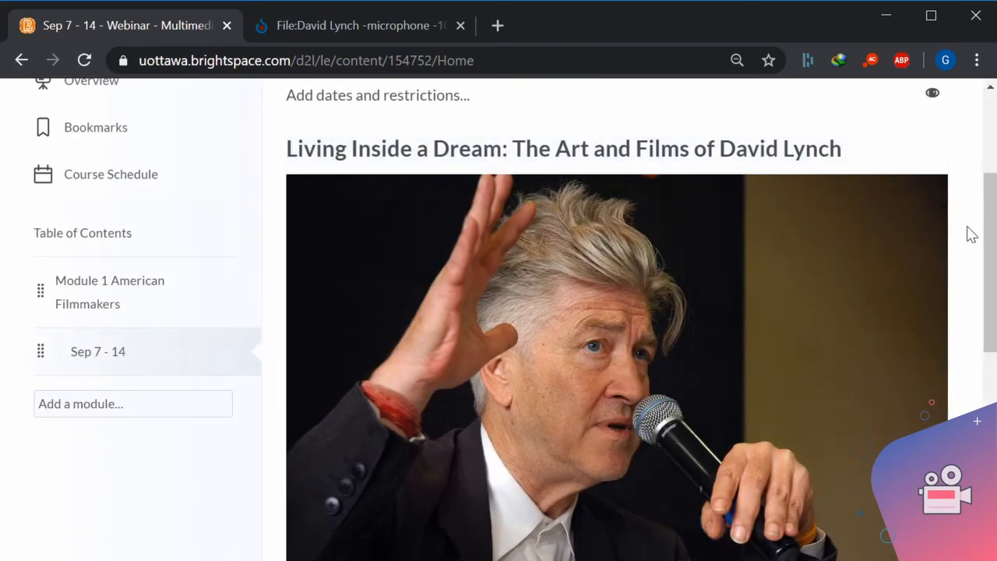
scroll(972, 234, up, 3)
scroll(972, 234, down, 1)
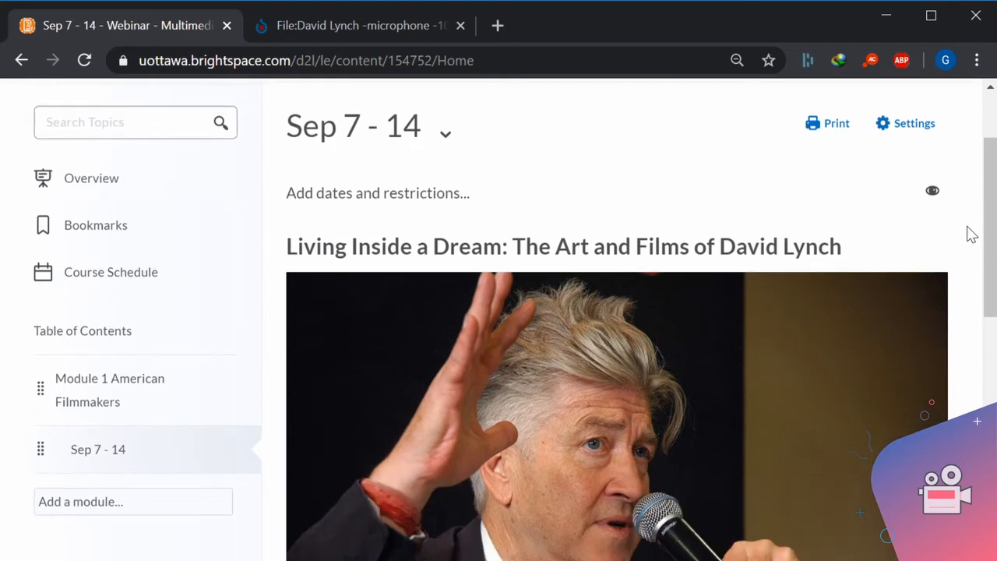
scroll(972, 234, down, 1)
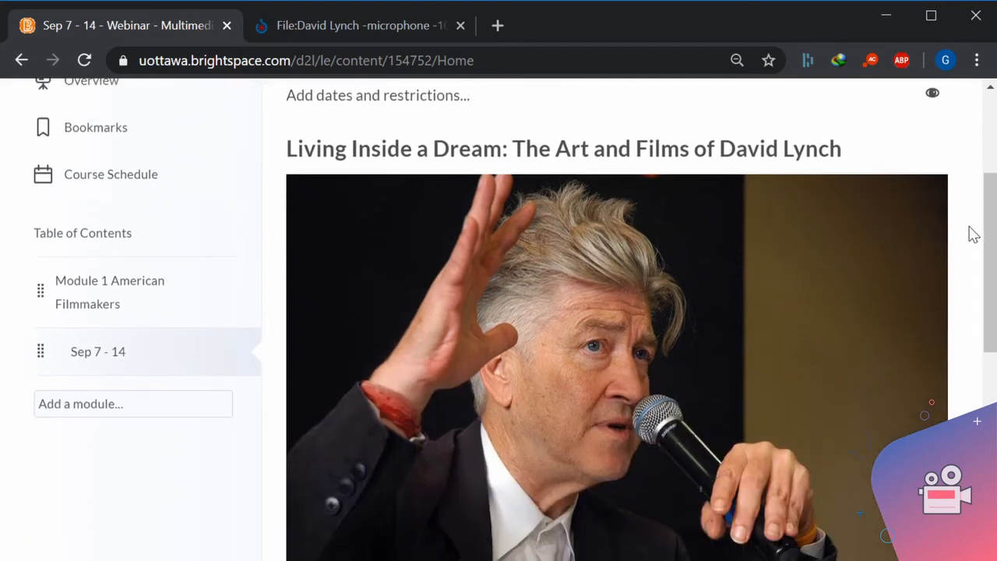
scroll(972, 234, down, 3)
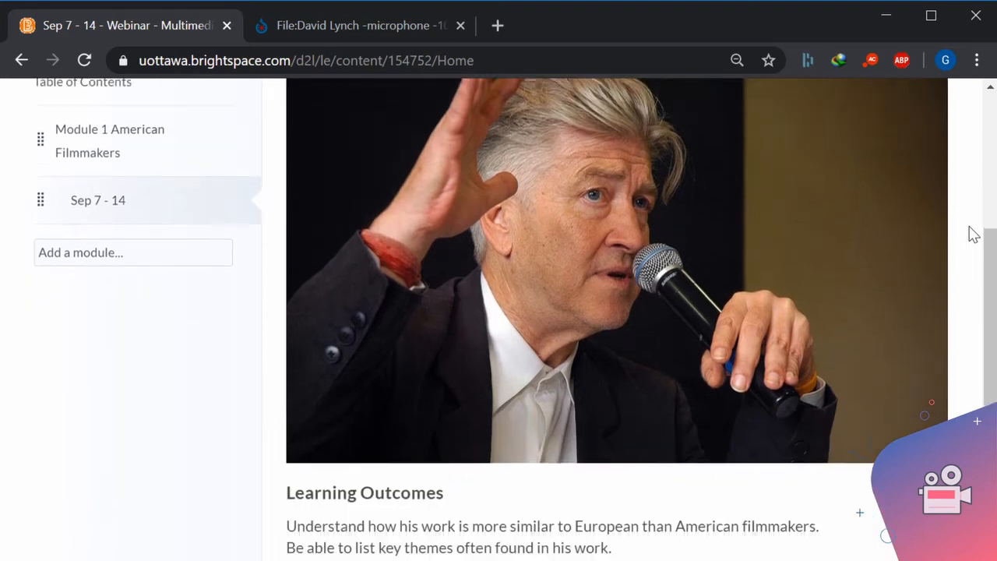
scroll(972, 233, down, 1)
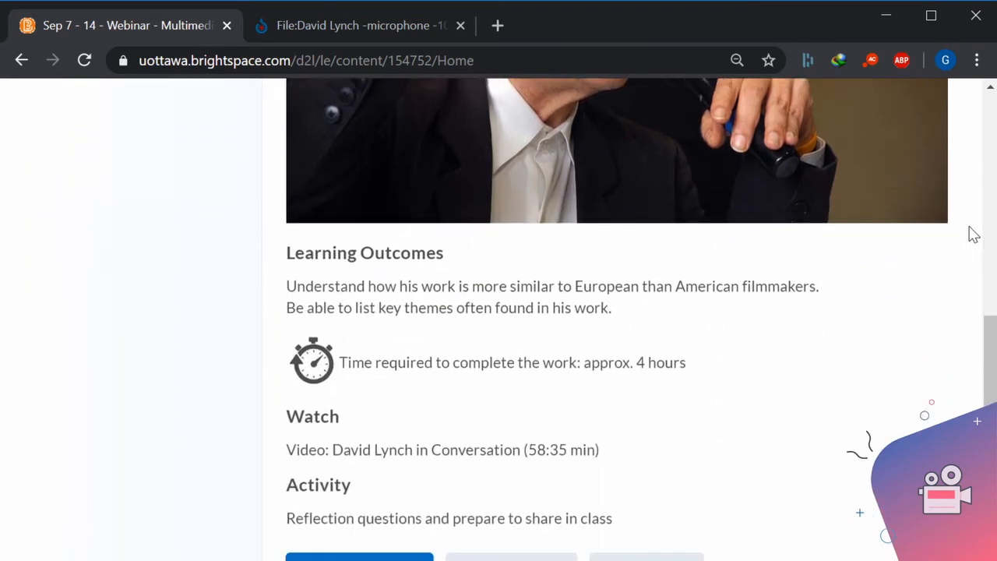
scroll(972, 234, down, 1)
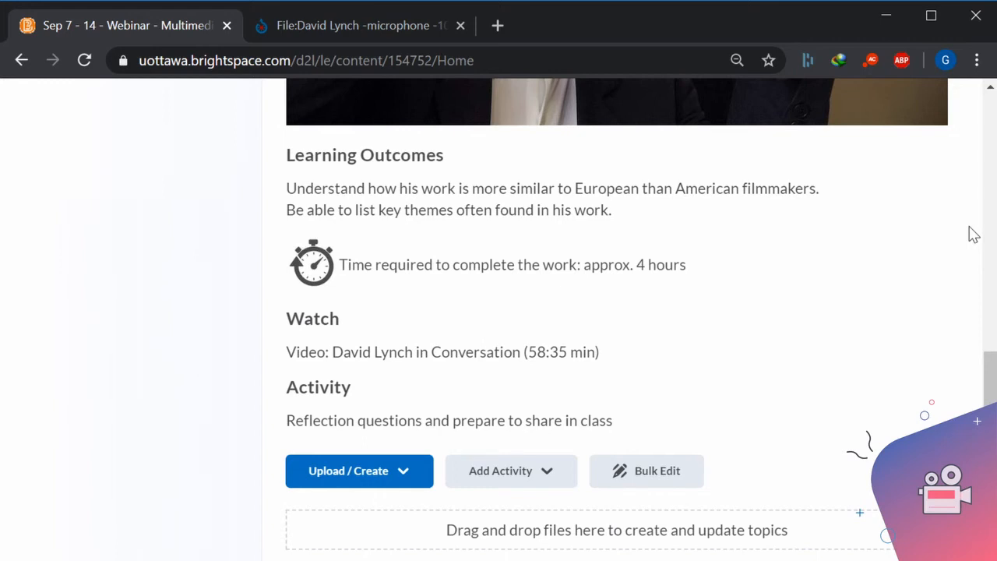
scroll(972, 233, down, 1)
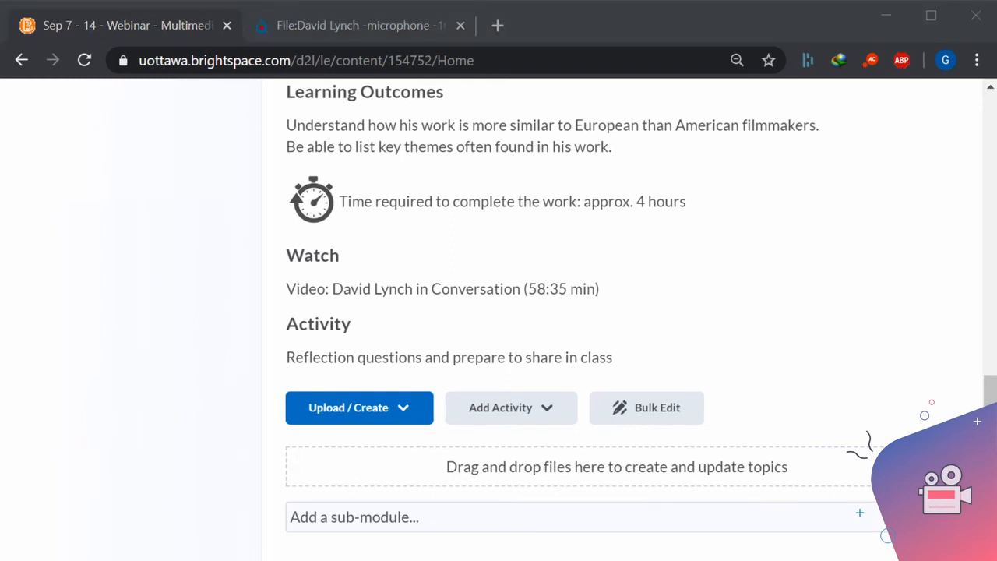
click(346, 25)
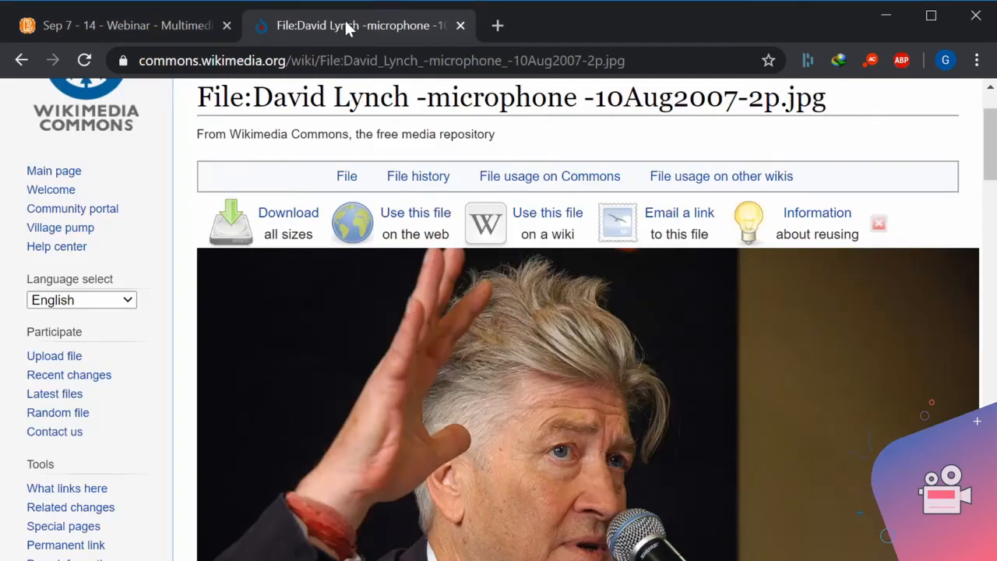
click(351, 61)
text(https://youtu.be/jGd6lnYTTY8)
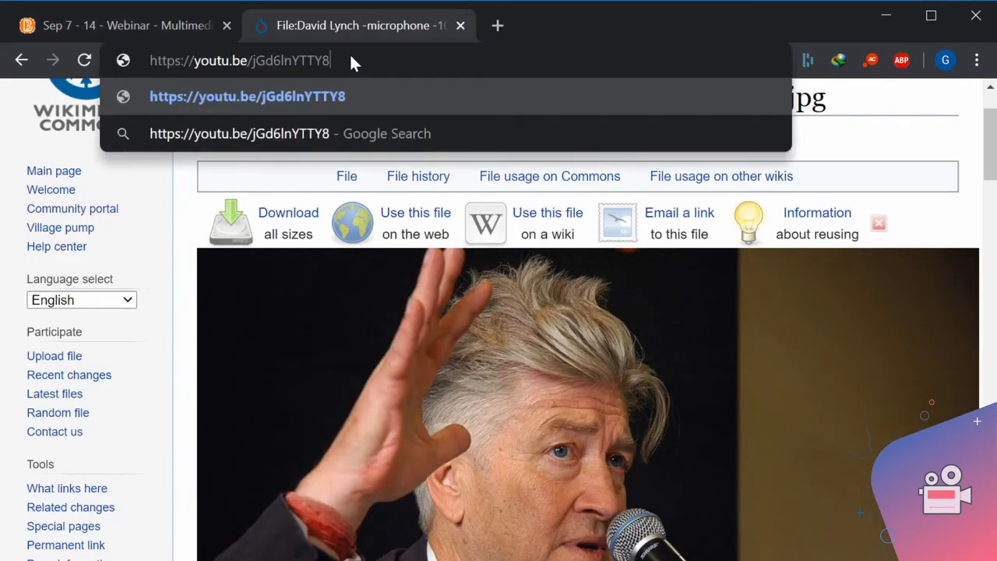
key(Return)
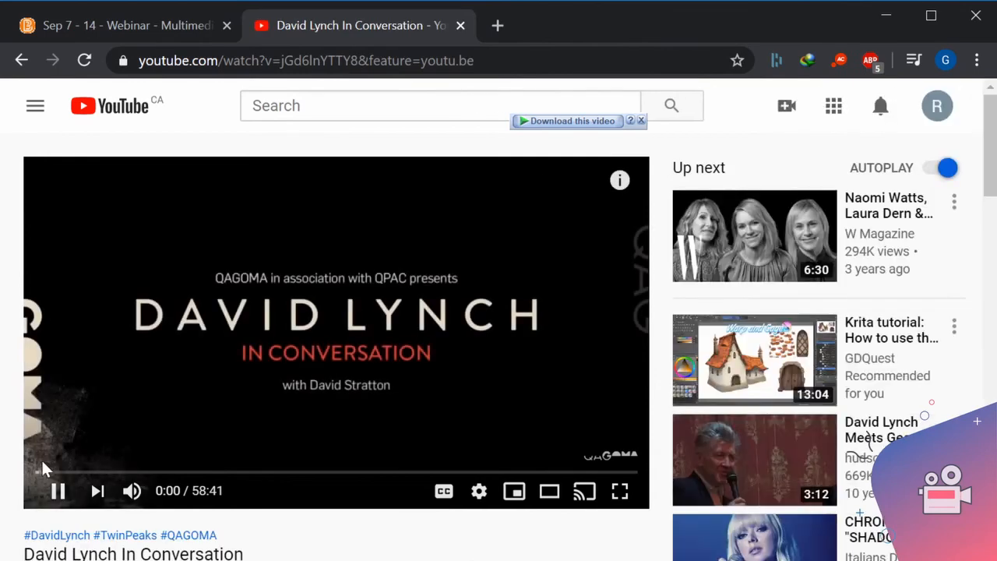
click(60, 493)
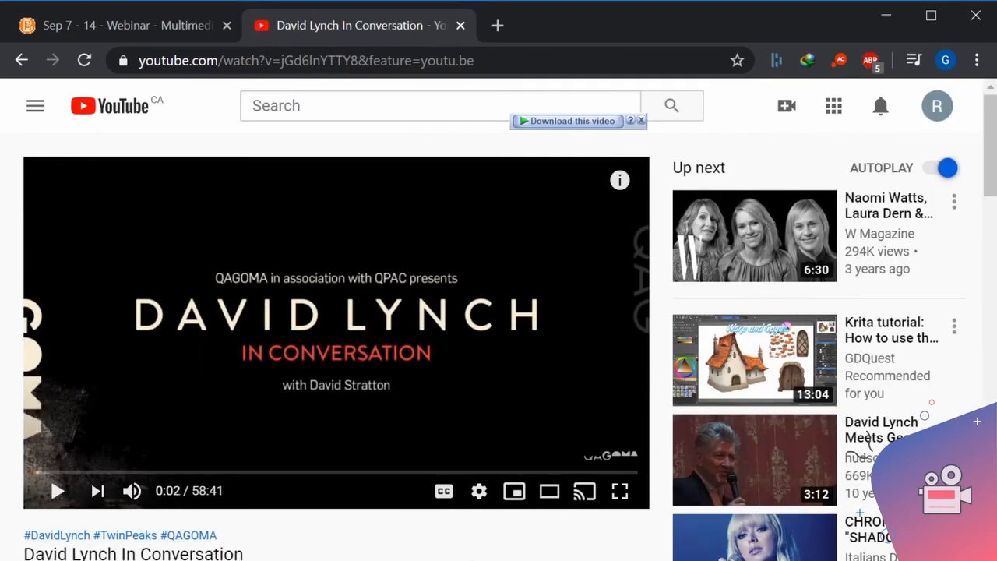
Open the sharing options of the David Lynch In Conversation video and select its share link.
scroll(577, 341, down, 3)
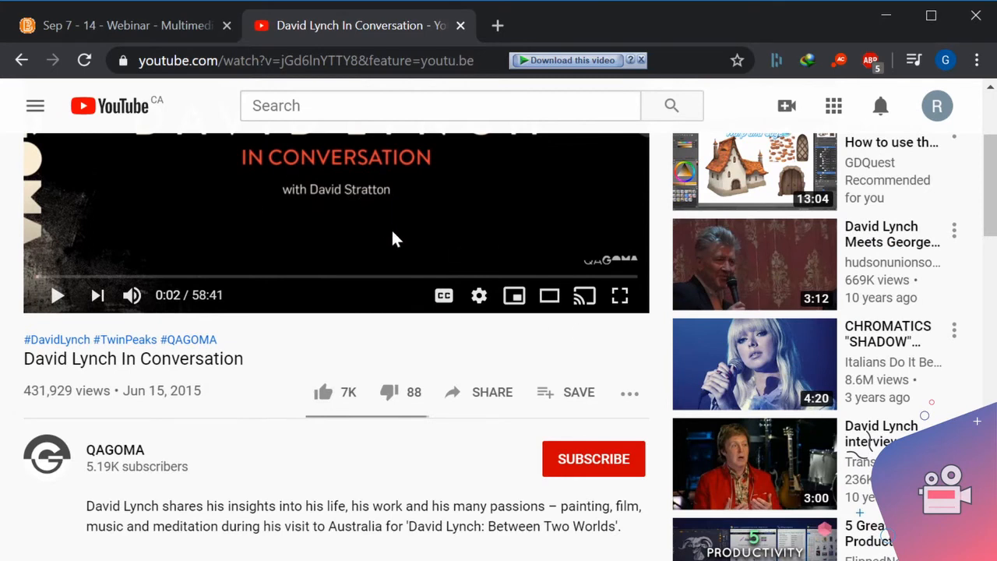
scroll(392, 232, up, 1)
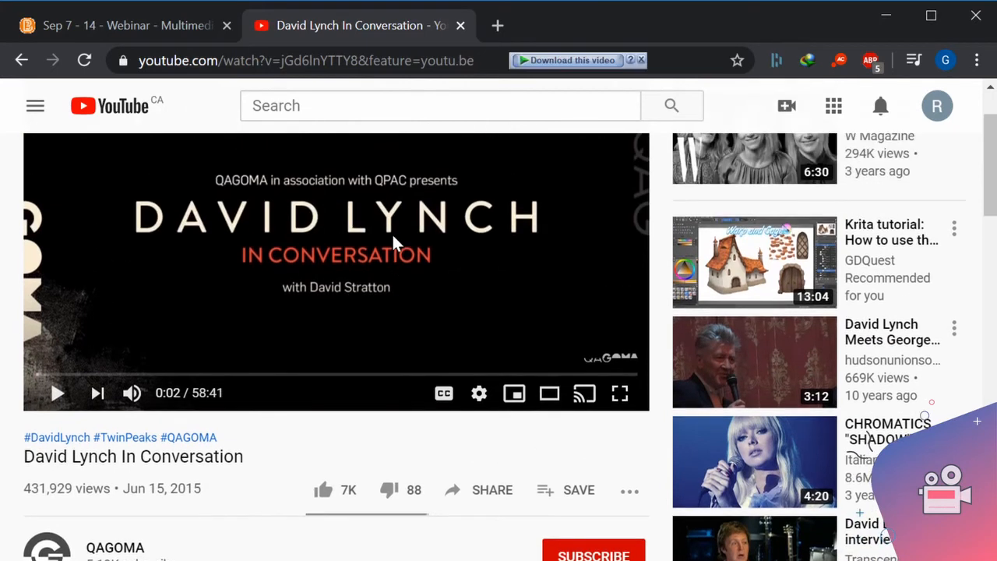
scroll(410, 222, up, 1)
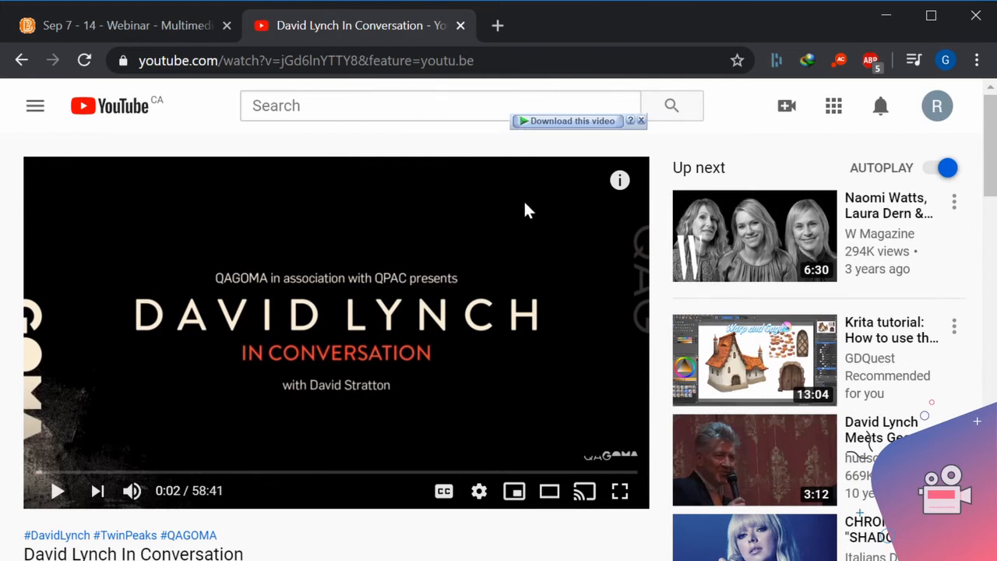
scroll(523, 207, down, 2)
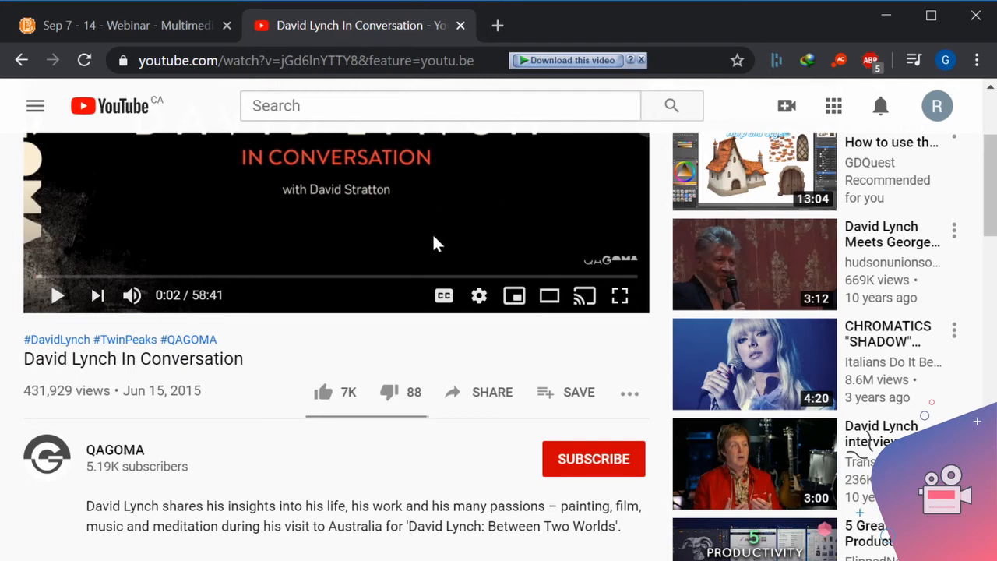
click(489, 397)
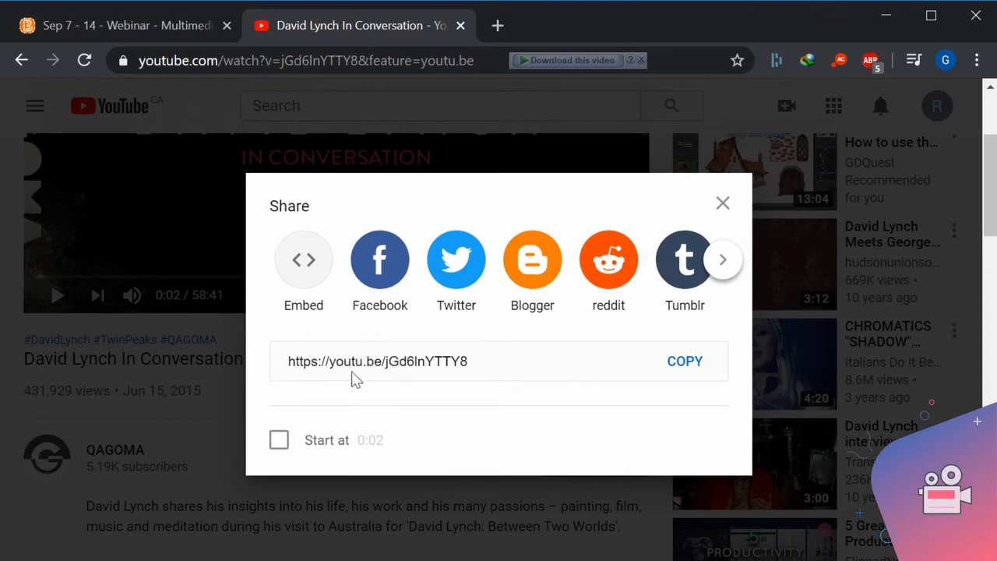
click(311, 362)
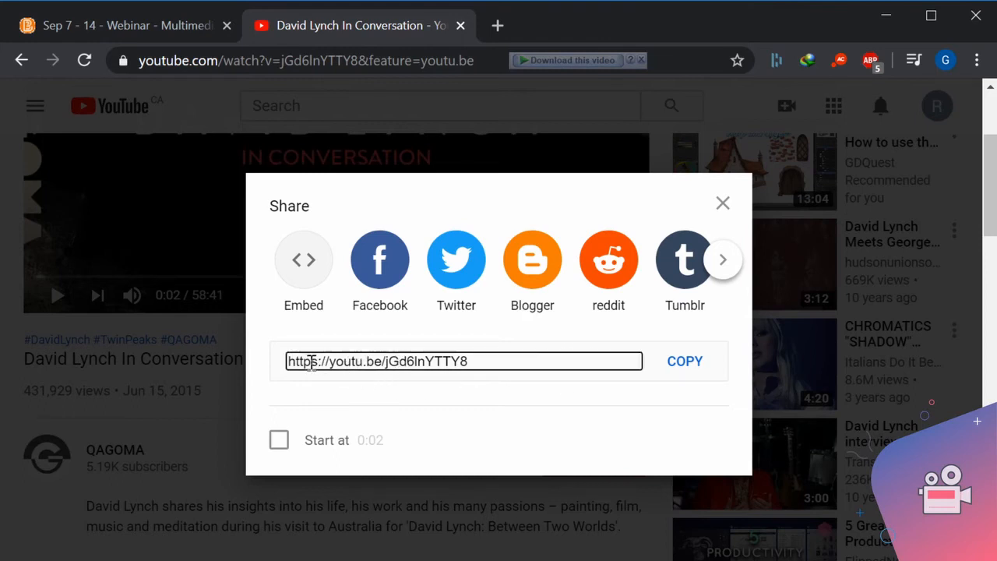
click(317, 363)
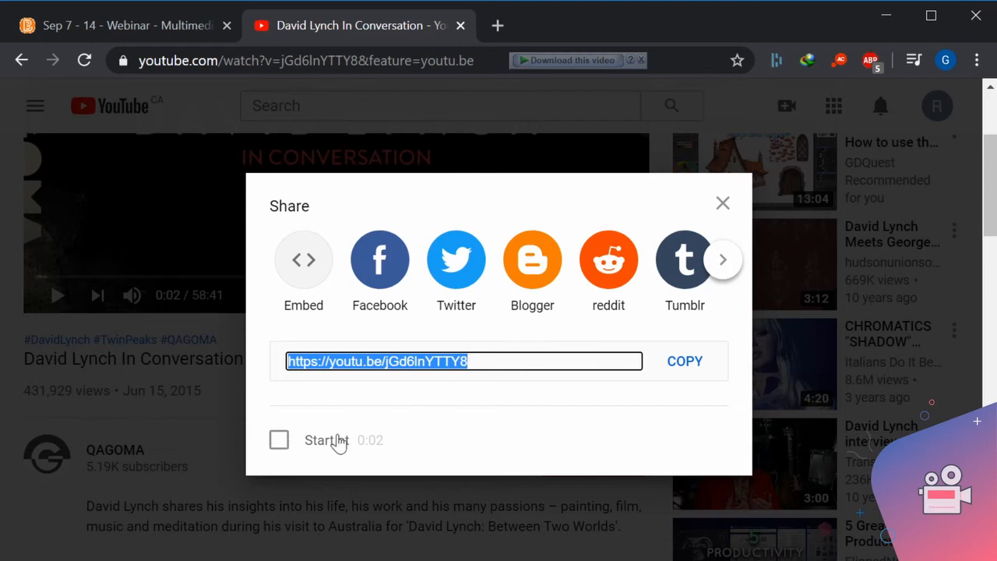
Try adding a 0:02 start time to the video's share link and turn the option off again.
click(282, 441)
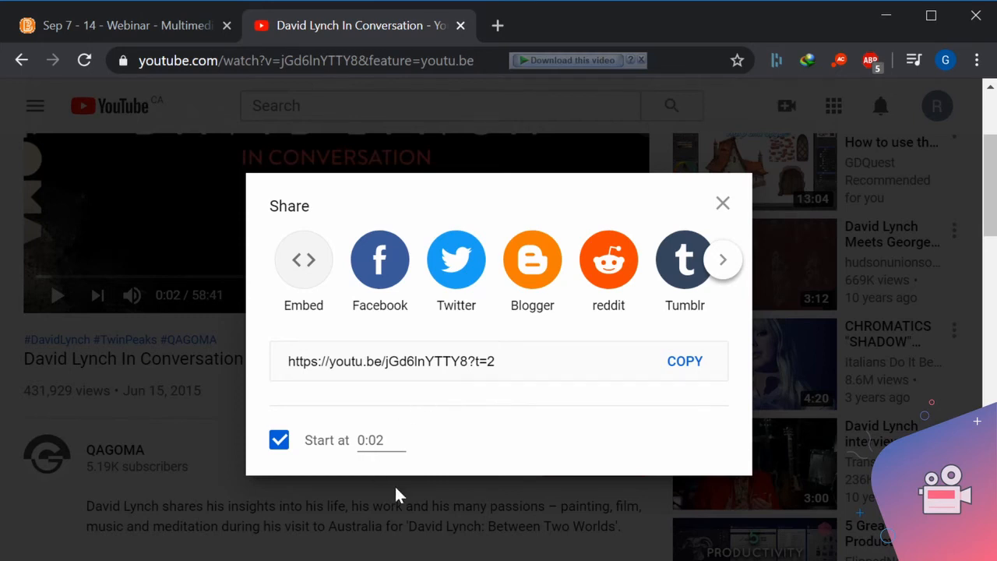
drag(508, 361, 470, 361)
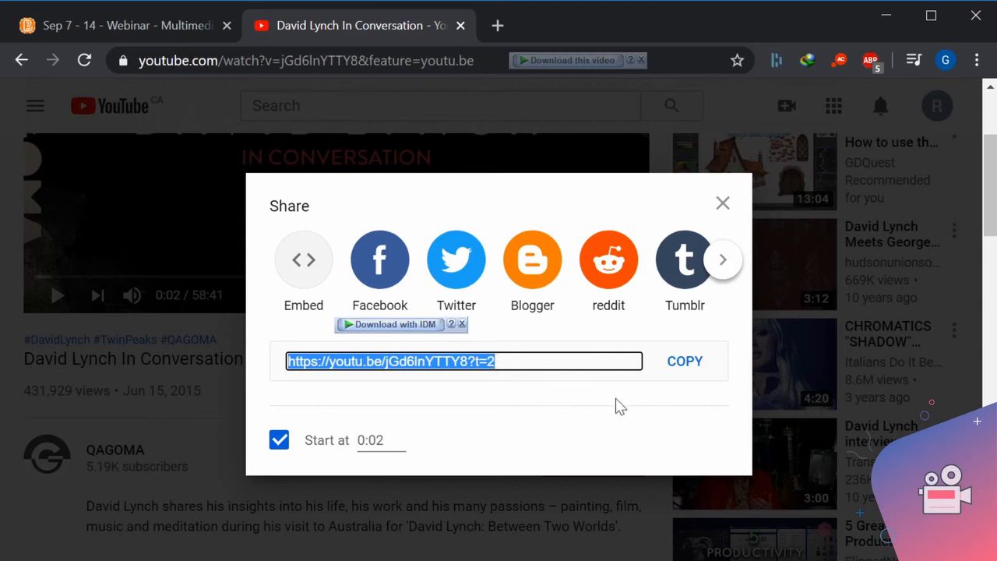
click(280, 442)
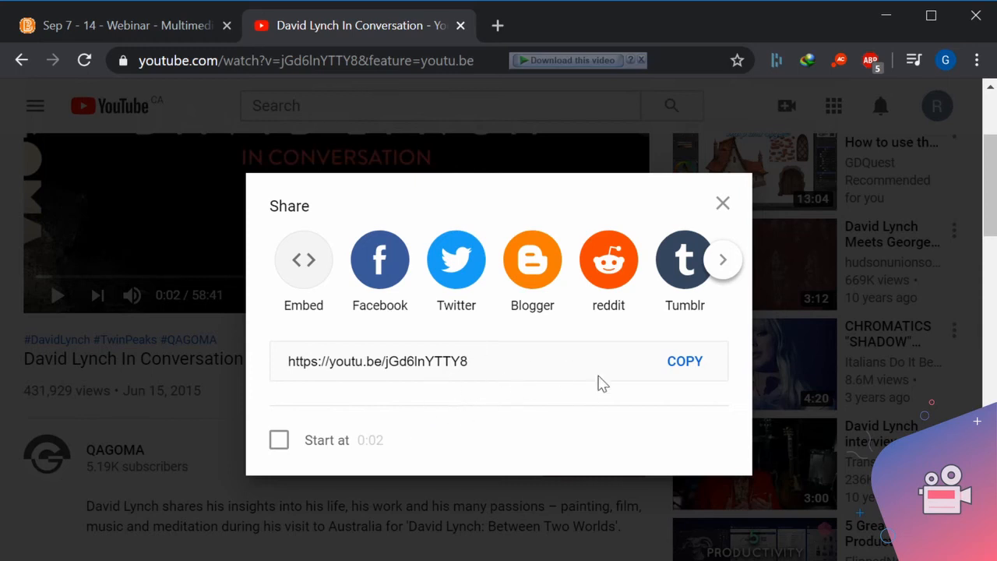
Copy the video's share link without a start time, close the sharing options and switch back to Brightspace.
click(684, 362)
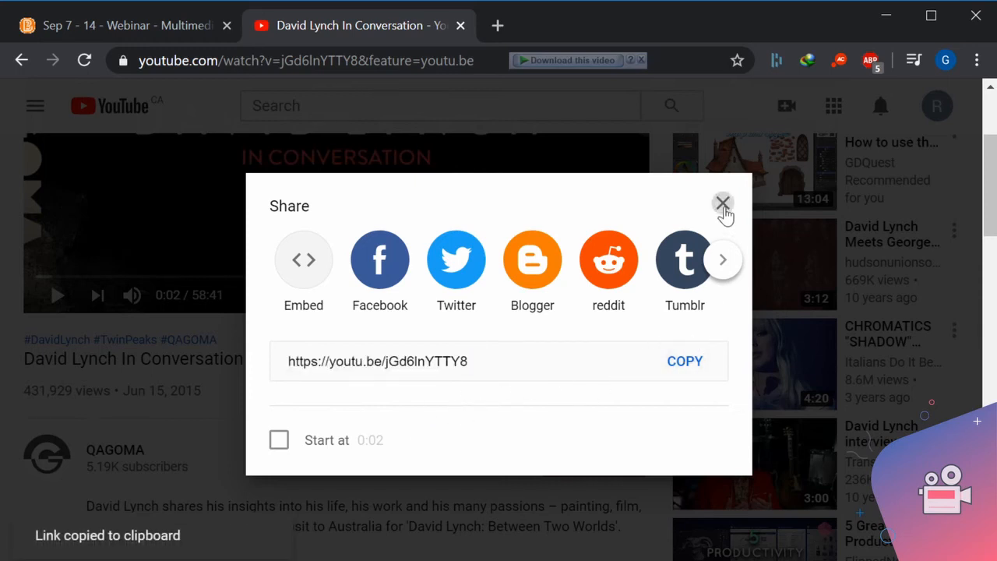
click(723, 207)
click(116, 28)
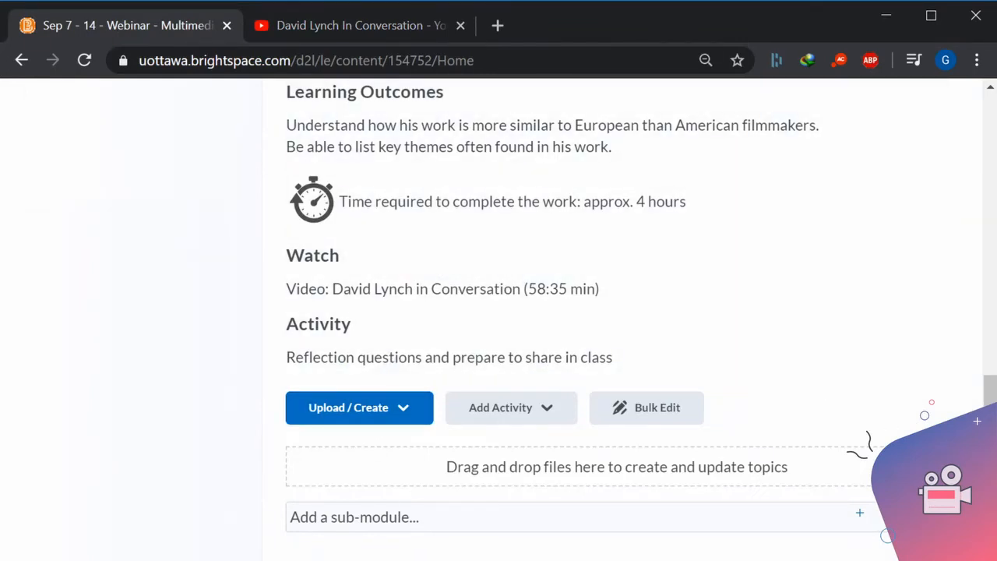
Start adding a video or audio topic to the Sep 7 - 14 module, ready to enter a web video URL.
scroll(494, 241, up, 4)
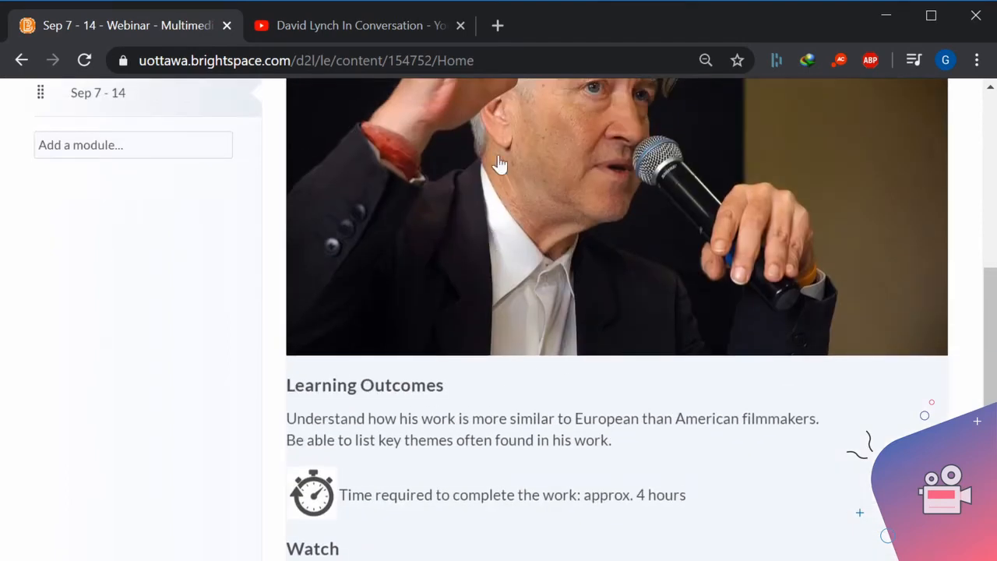
scroll(512, 416, up, 3)
scroll(515, 422, down, 4)
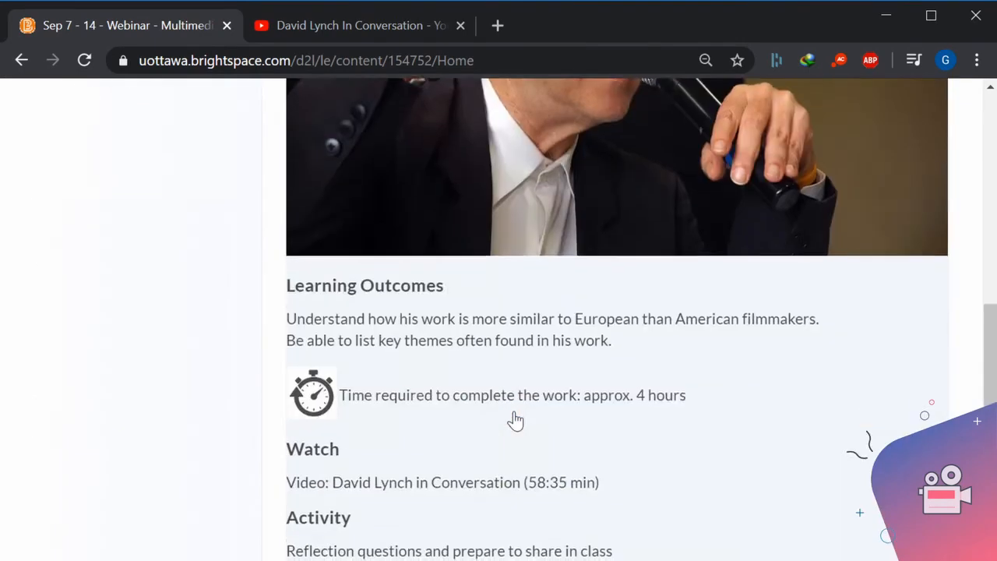
scroll(514, 421, down, 2)
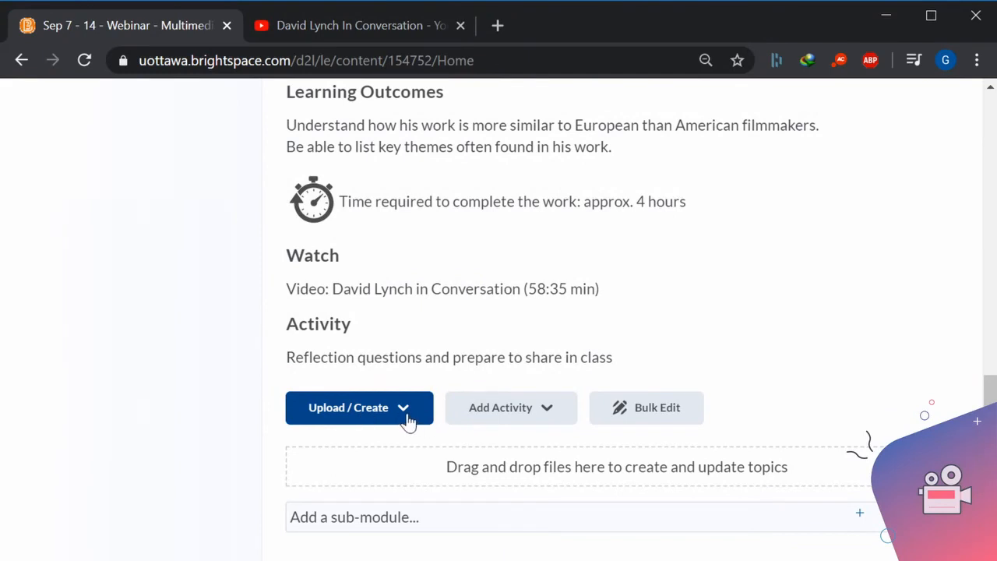
click(408, 421)
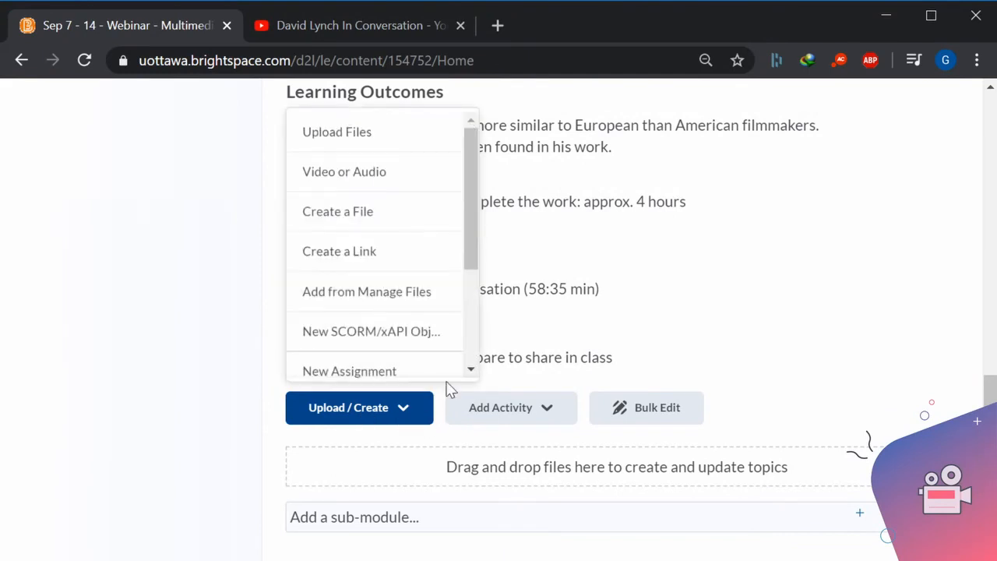
click(371, 182)
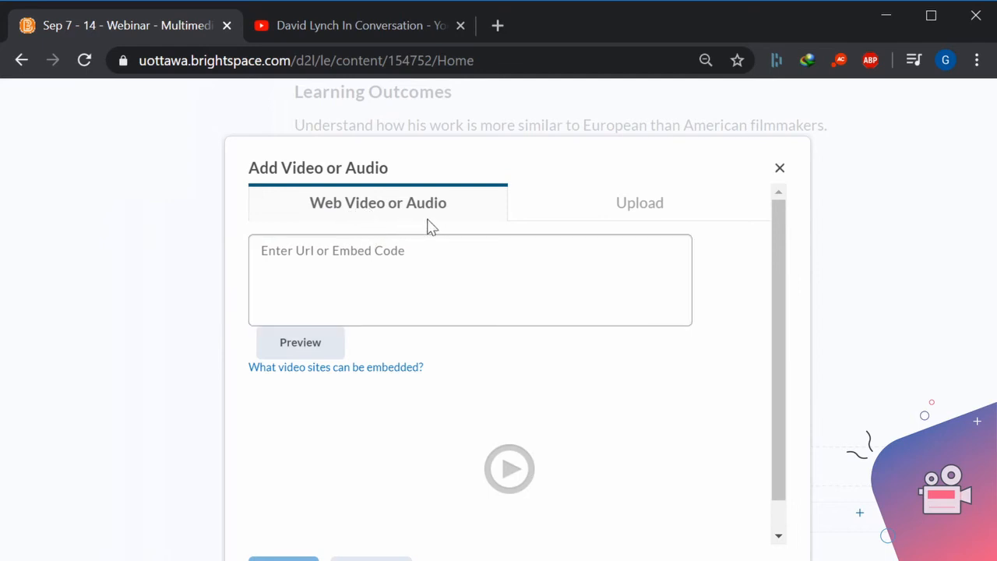
click(304, 251)
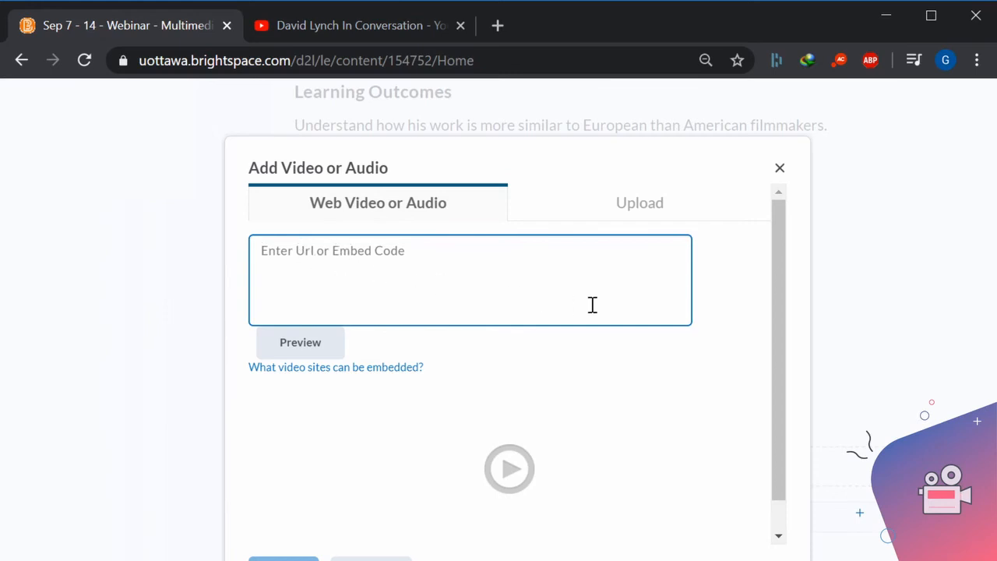
Look at the file upload option for video or audio, view the HandBrake website at handbrake.fr, and return to Brightspace.
click(641, 217)
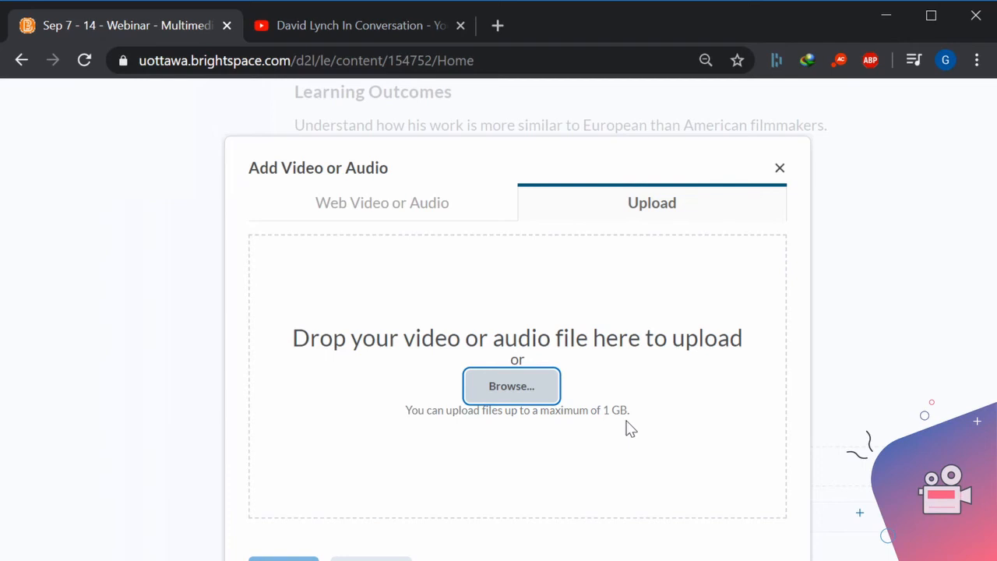
click(343, 25)
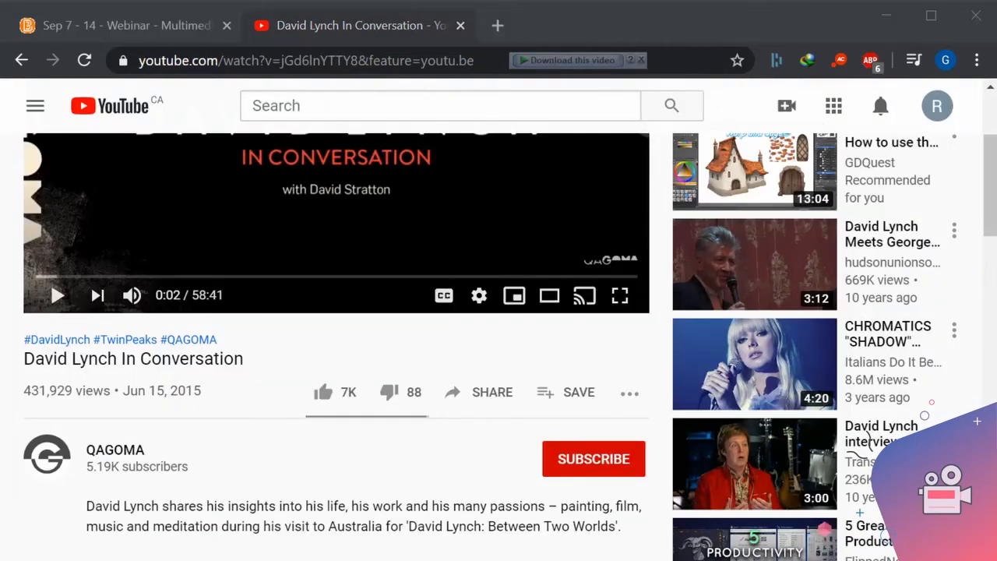
key(F5)
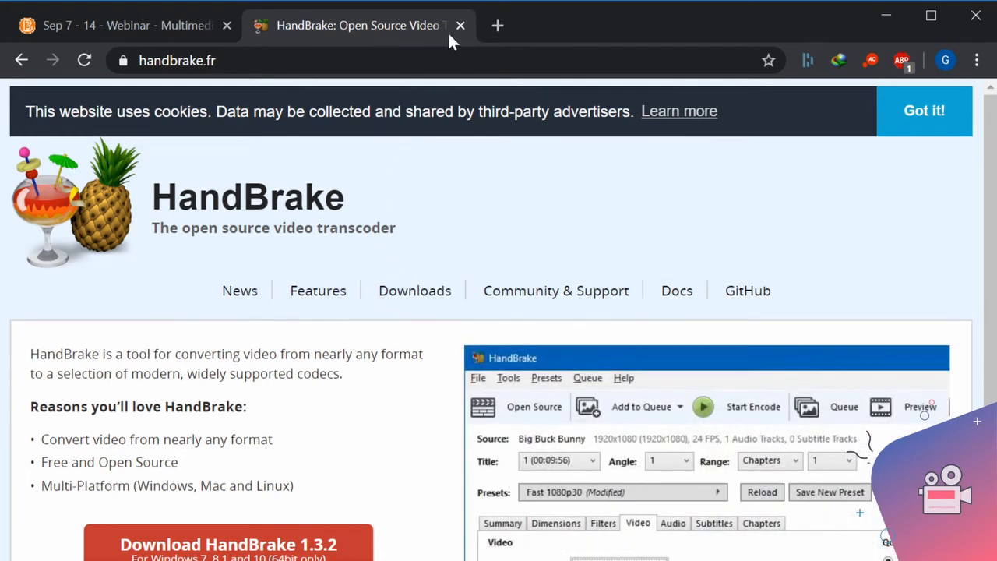
click(123, 21)
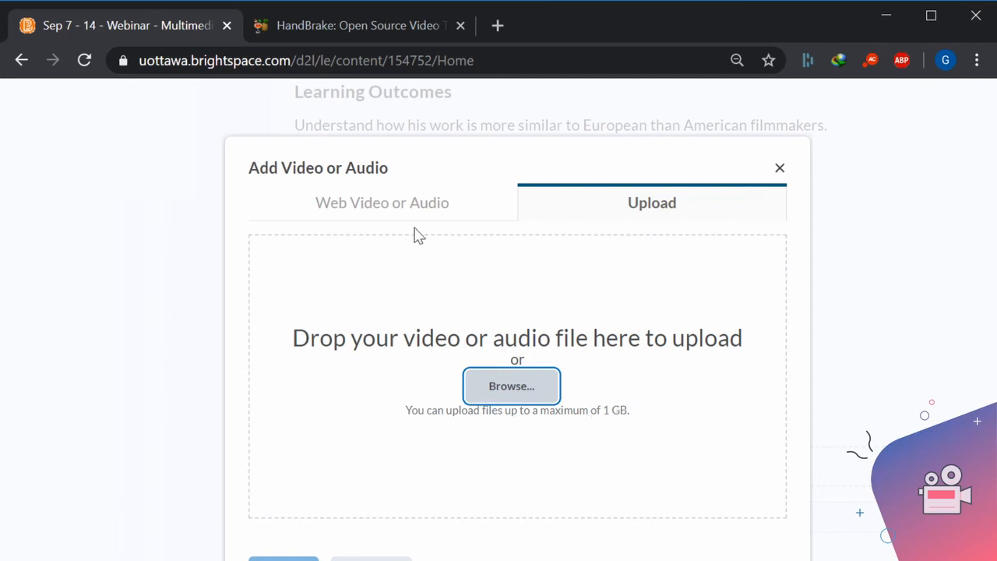
Add the web video from the copied YouTube share link, titled "Video: David Lynch in Conversation (58:35 min)".
click(378, 216)
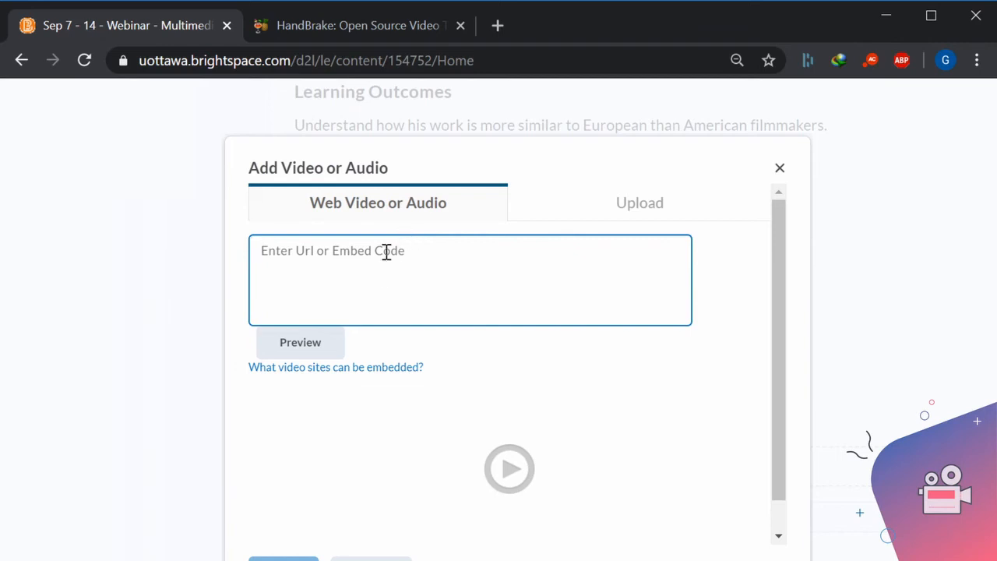
text(https://youtu.be/jGd6InYTTY8)
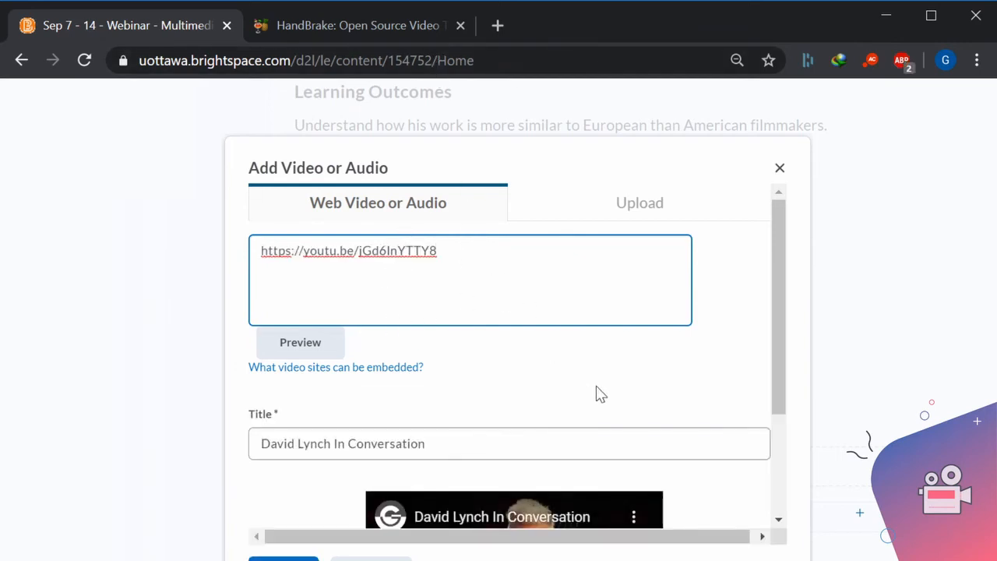
scroll(597, 394, down, 2)
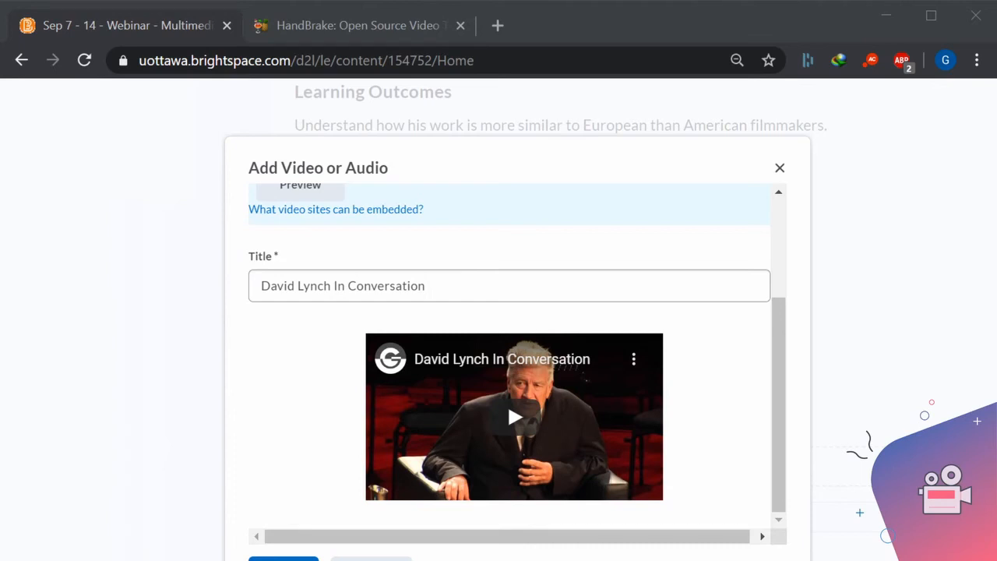
drag(421, 282, 210, 275)
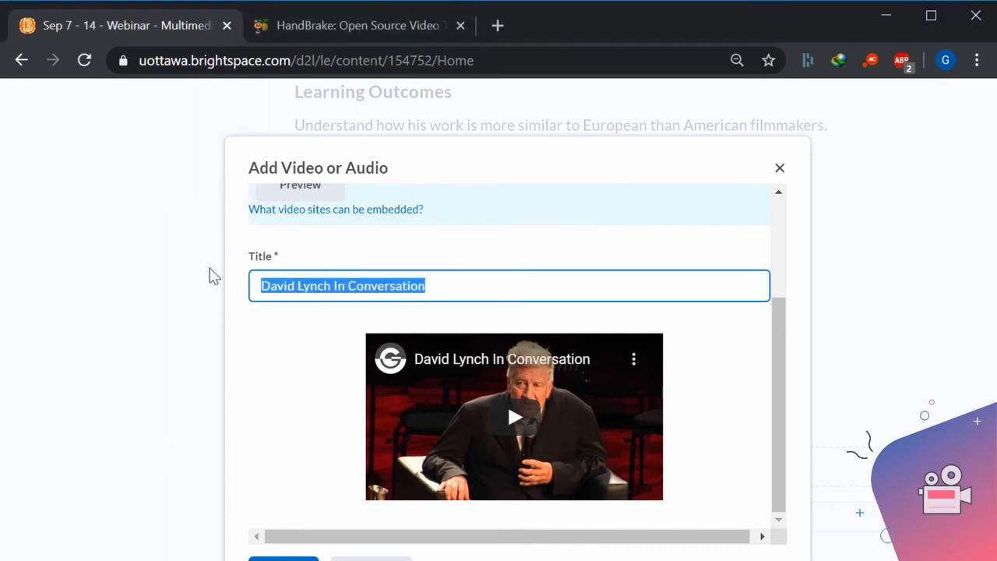
text(Video: David Lynch in Conversation (58:35 min))
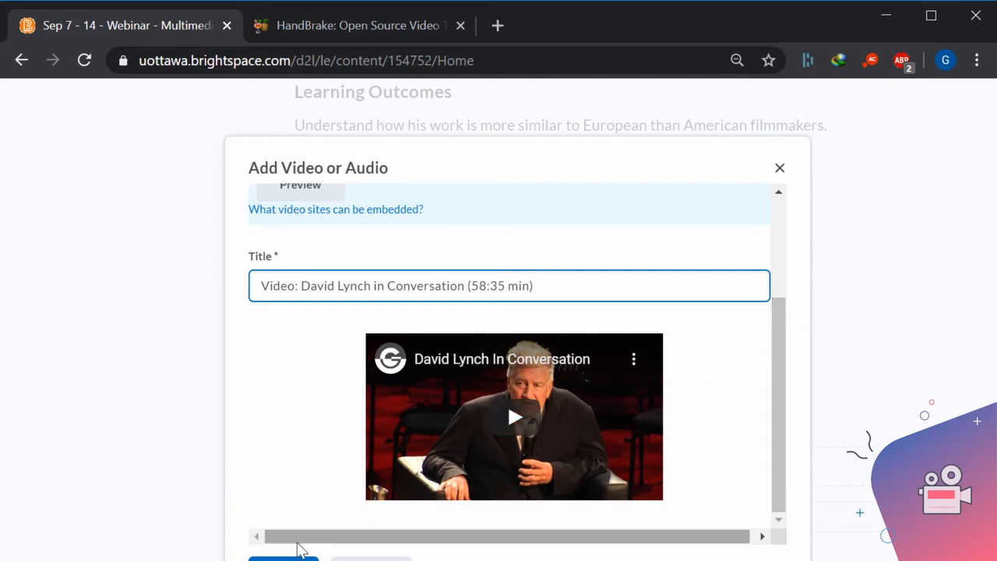
click(311, 558)
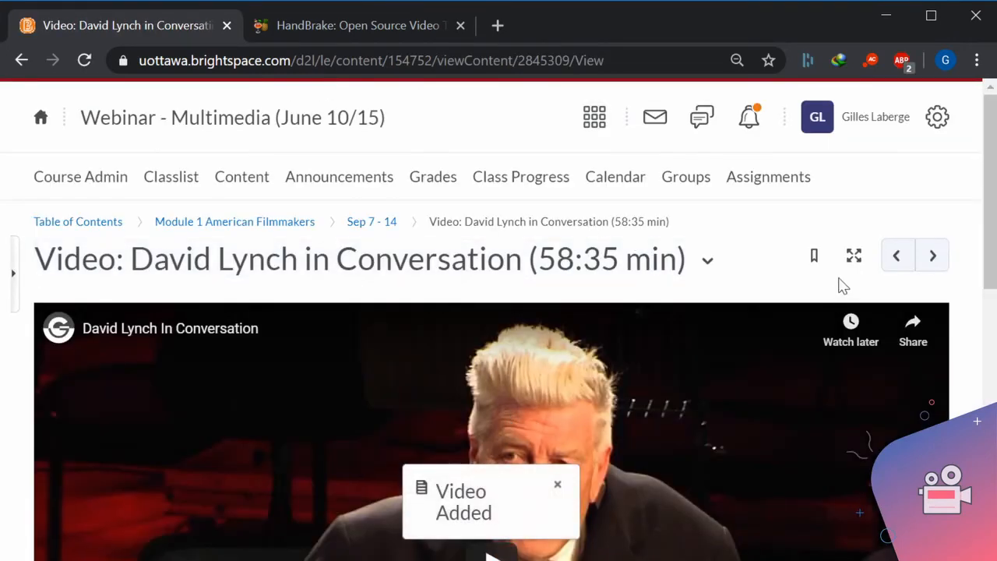
Review the added David Lynch video topic's page, and return to the course's Table of Contents.
scroll(715, 314, down, 3)
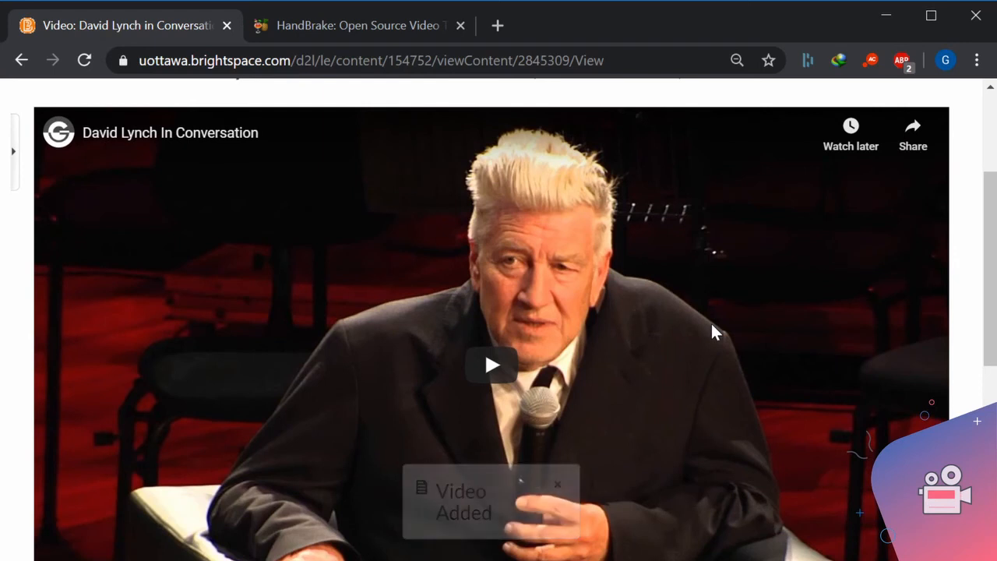
scroll(712, 324, up, 3)
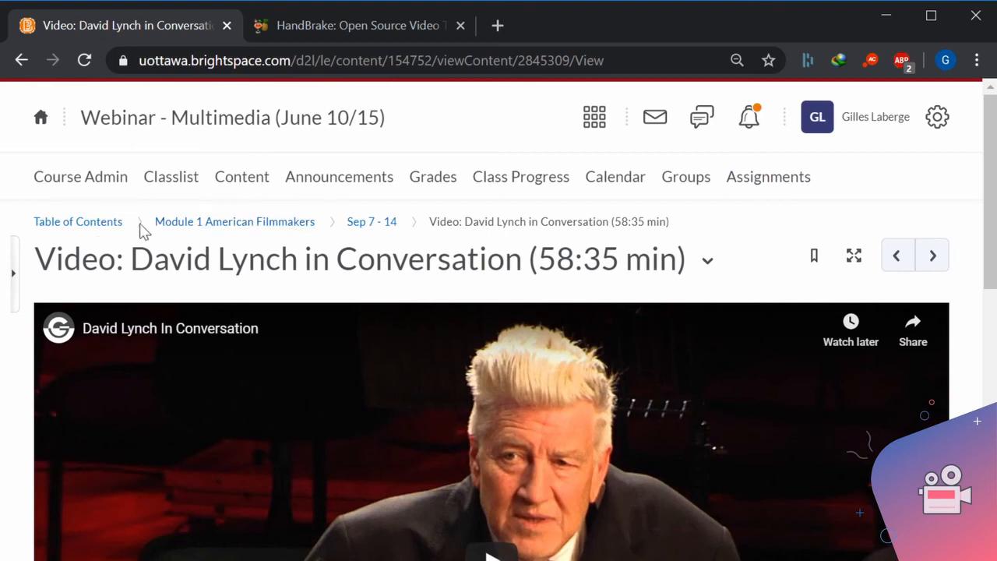
click(110, 225)
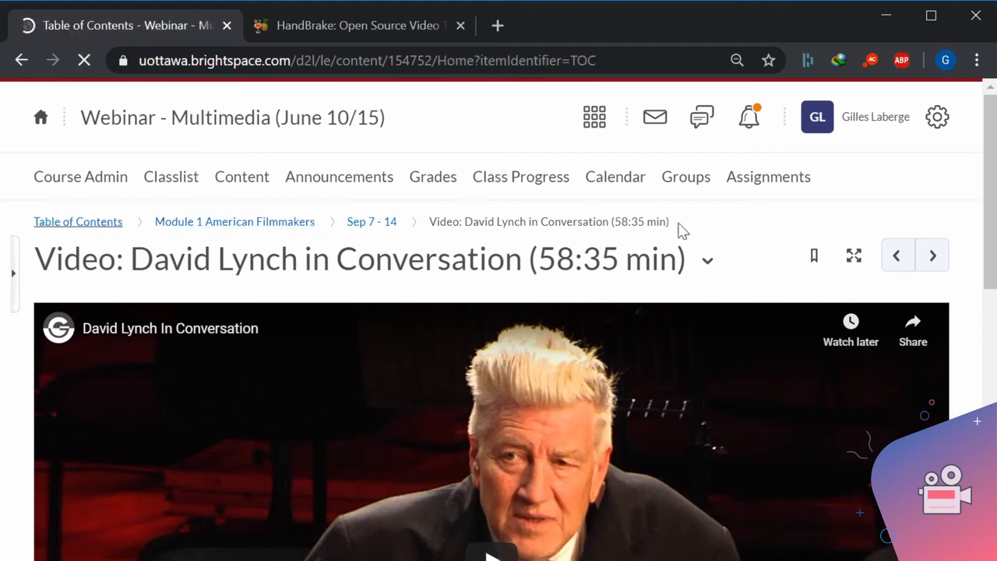
scroll(737, 382, down, 3)
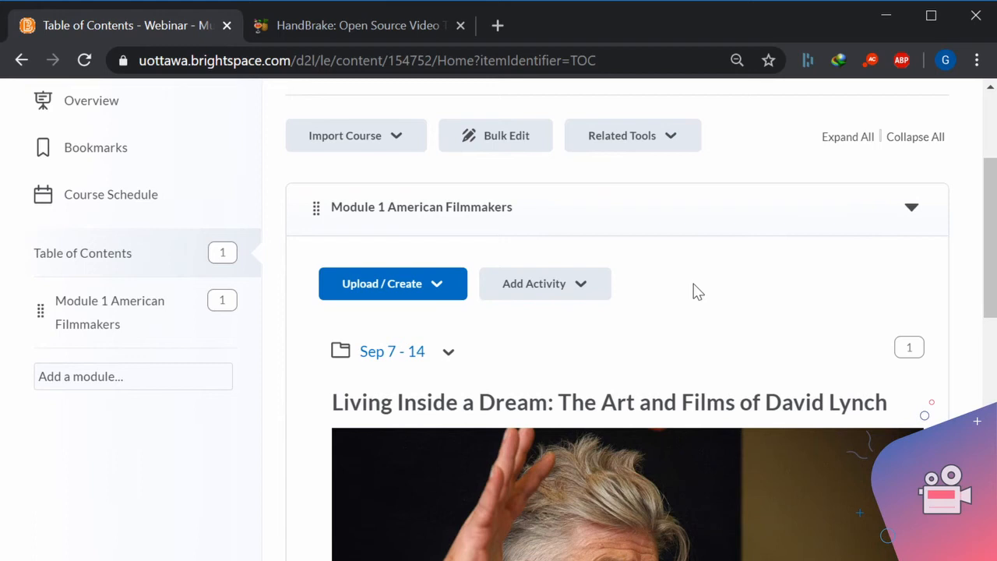
scroll(706, 290, up, 3)
scroll(708, 290, down, 3)
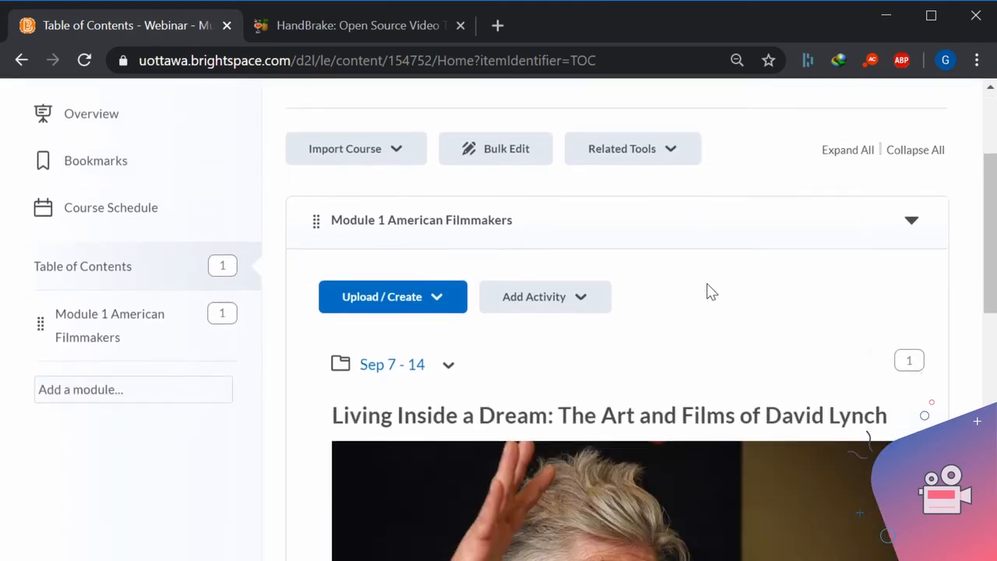
Open Module 1 American Filmmakers and review the Sep 7 - 14 description through to its listed video topic.
click(98, 302)
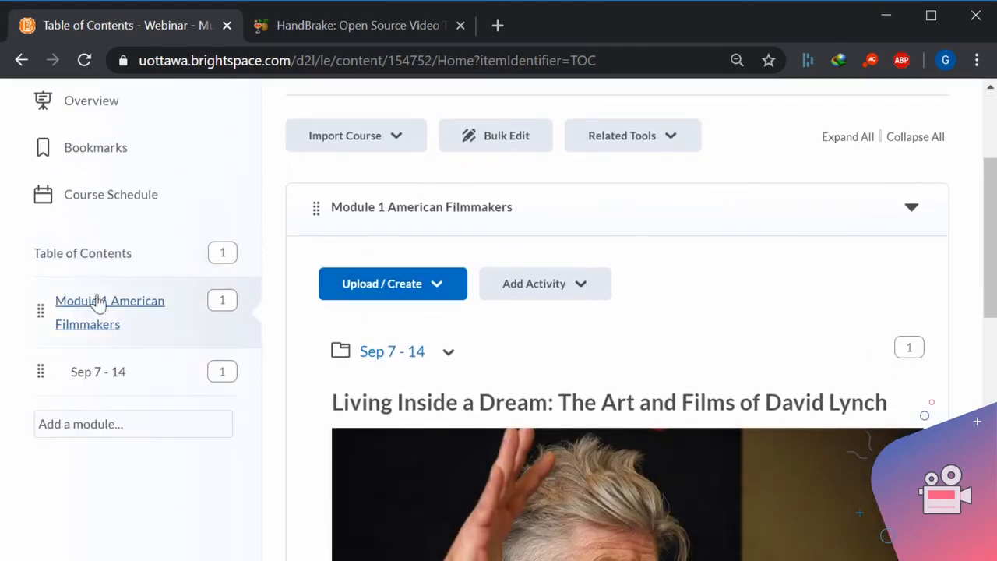
scroll(809, 354, down, 4)
scroll(809, 355, up, 4)
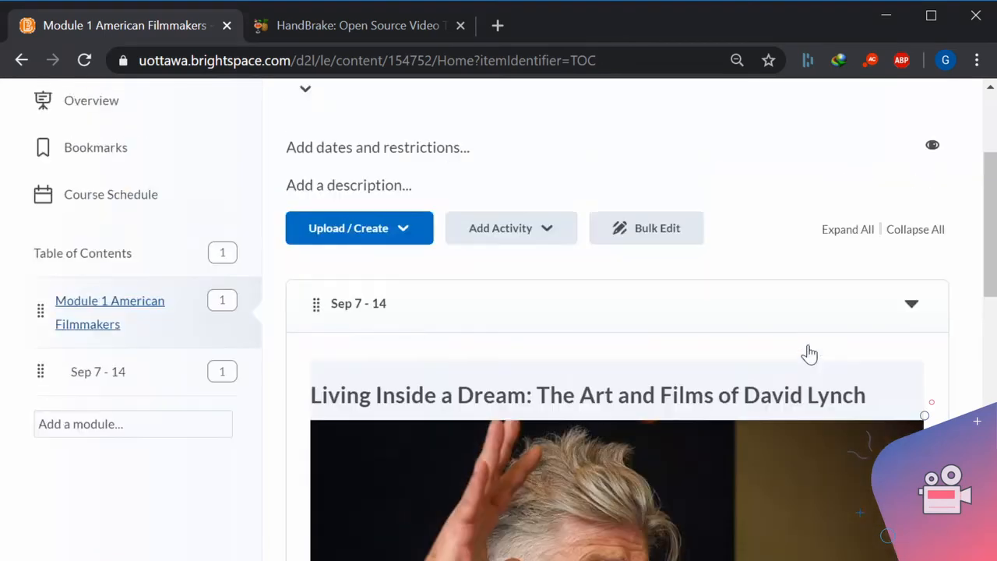
scroll(809, 353, up, 3)
scroll(809, 353, down, 3)
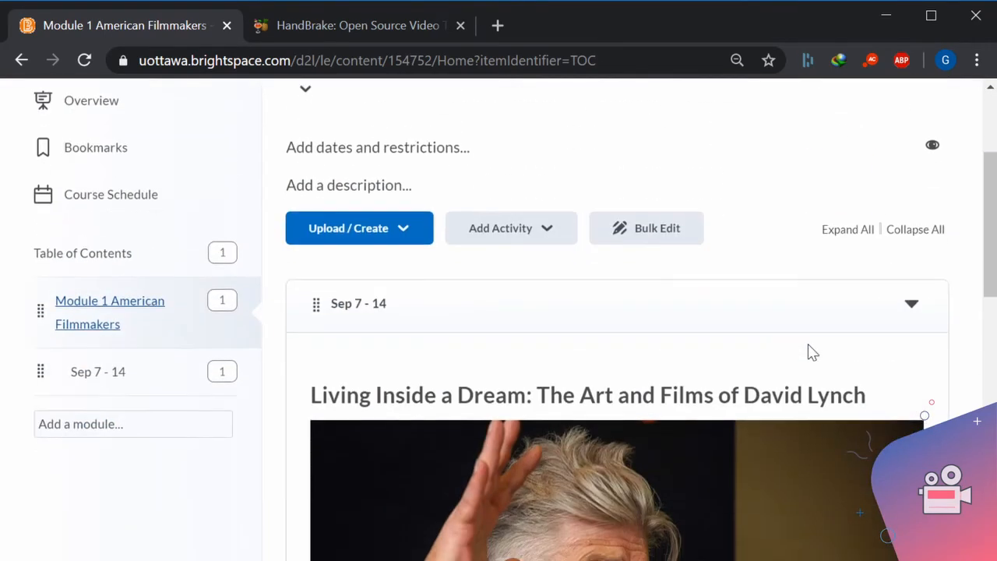
scroll(809, 353, down, 3)
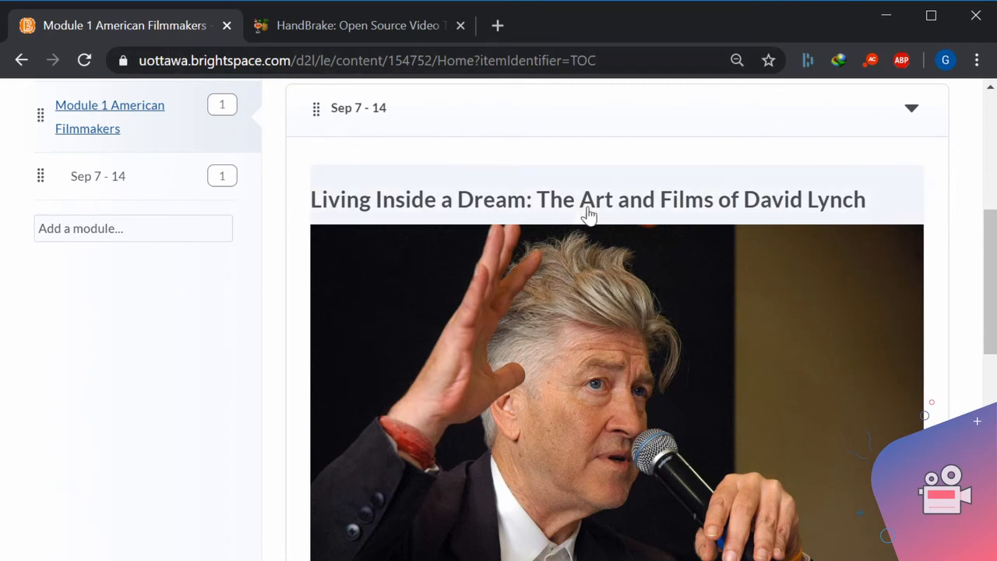
scroll(575, 226, down, 4)
scroll(574, 229, up, 4)
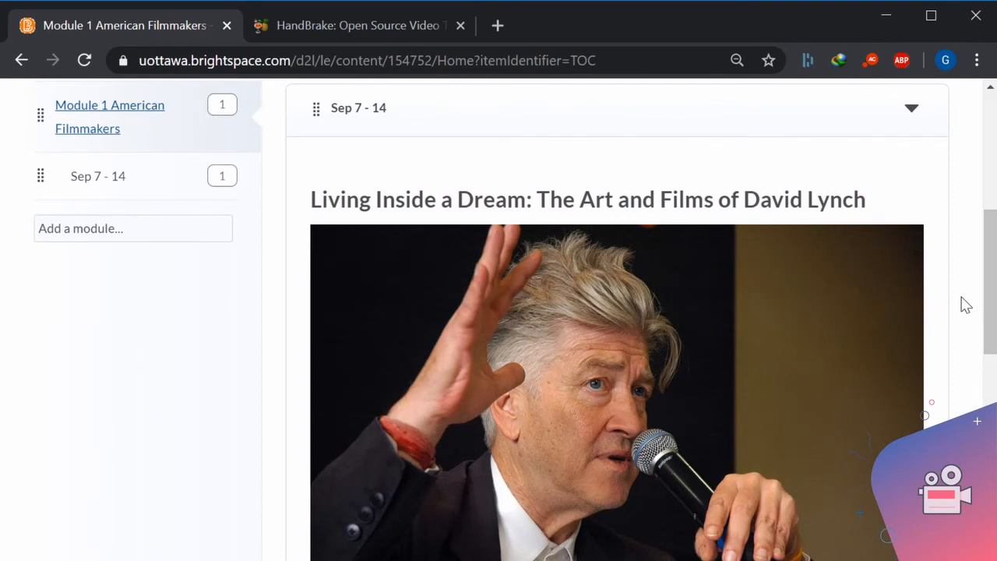
scroll(967, 306, down, 5)
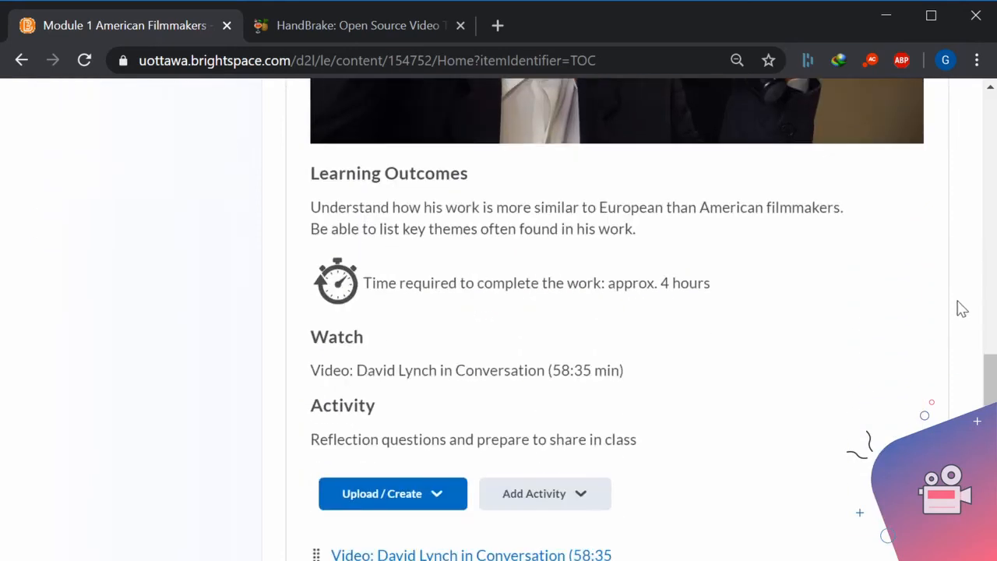
scroll(601, 369, down, 2)
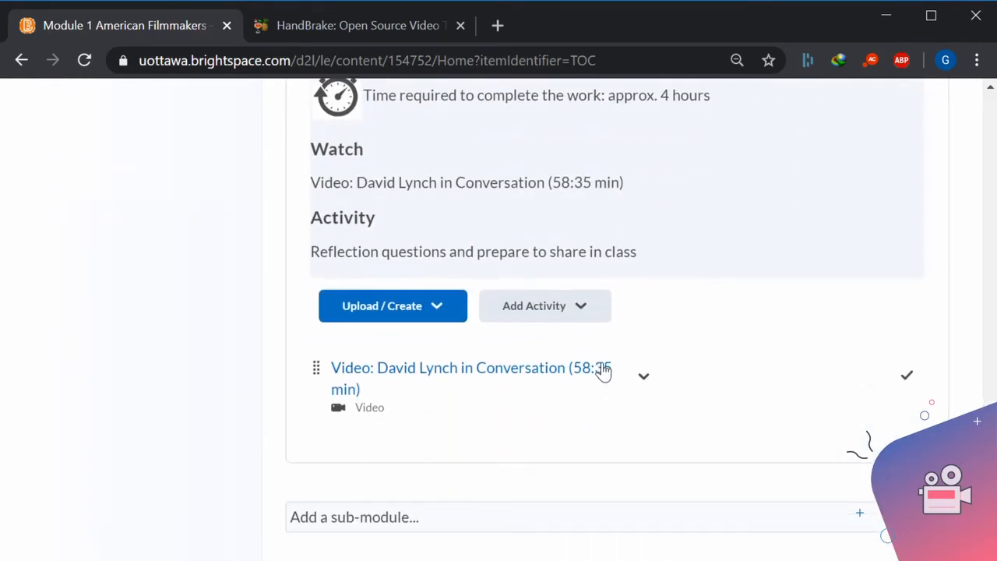
Open the David Lynch video topic from the Sep 7 - 14 content and look over its page.
click(468, 379)
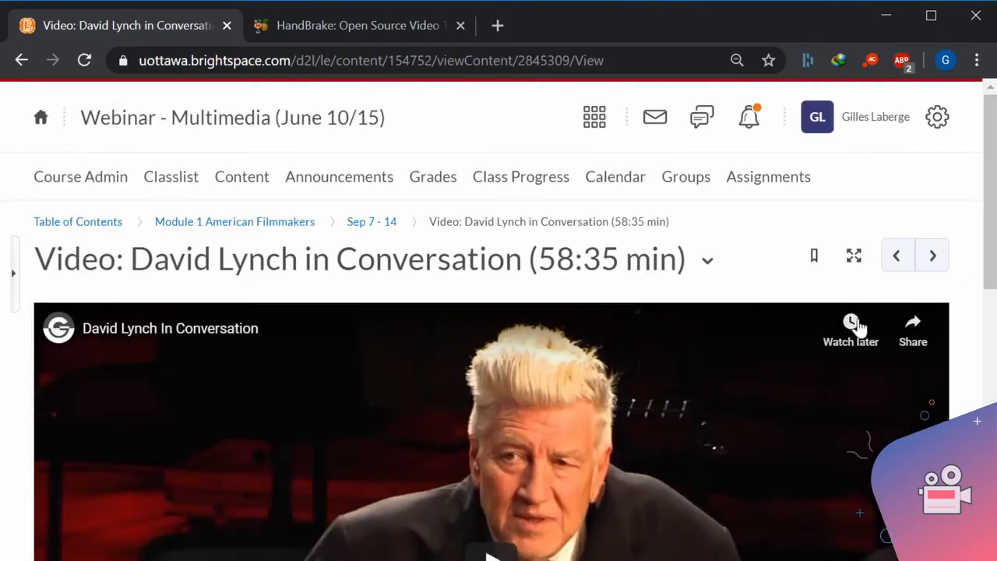
scroll(791, 343, down, 5)
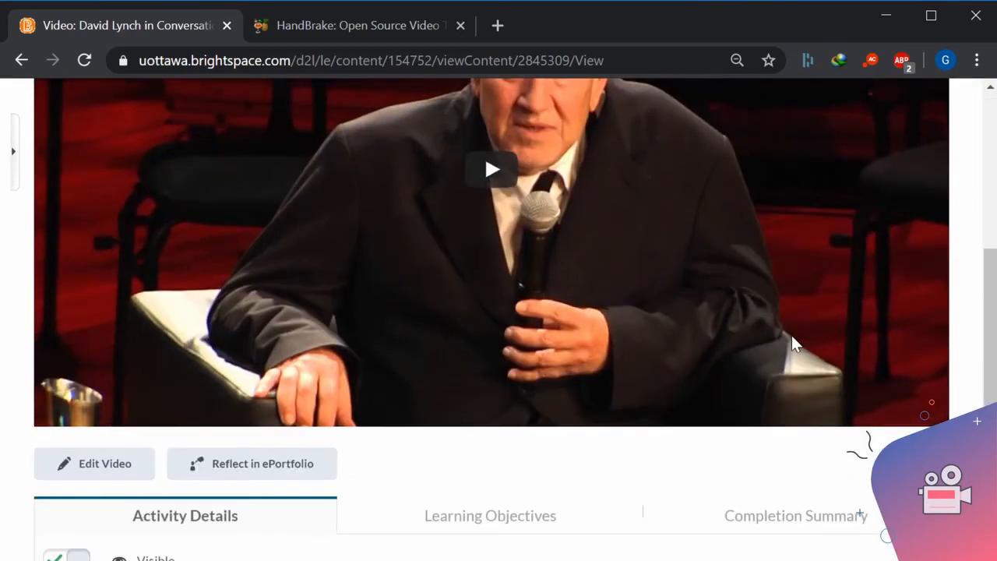
scroll(791, 334, up, 5)
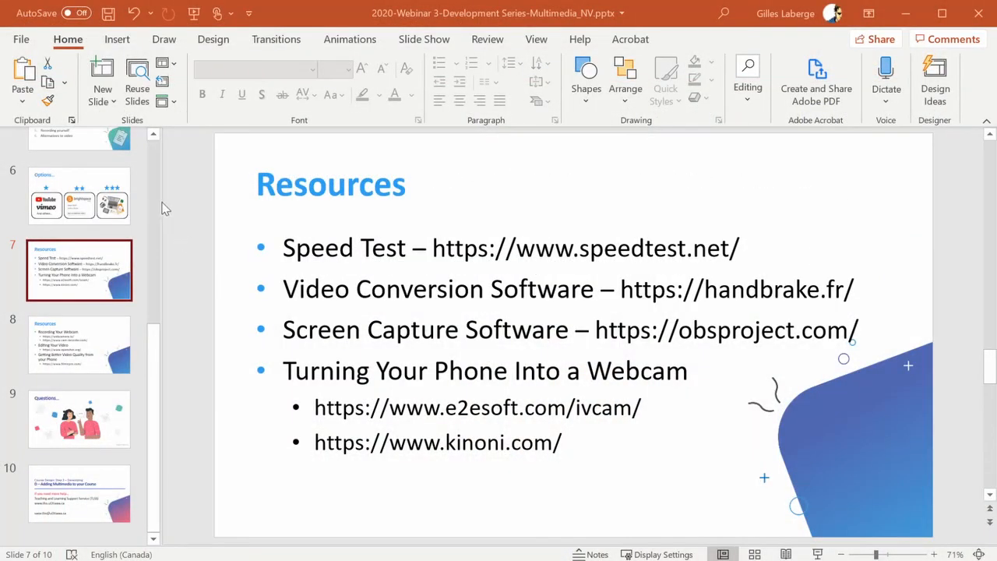
Show the Session Outline slide in the PowerPoint webinar presentation.
scroll(152, 206, up, 5)
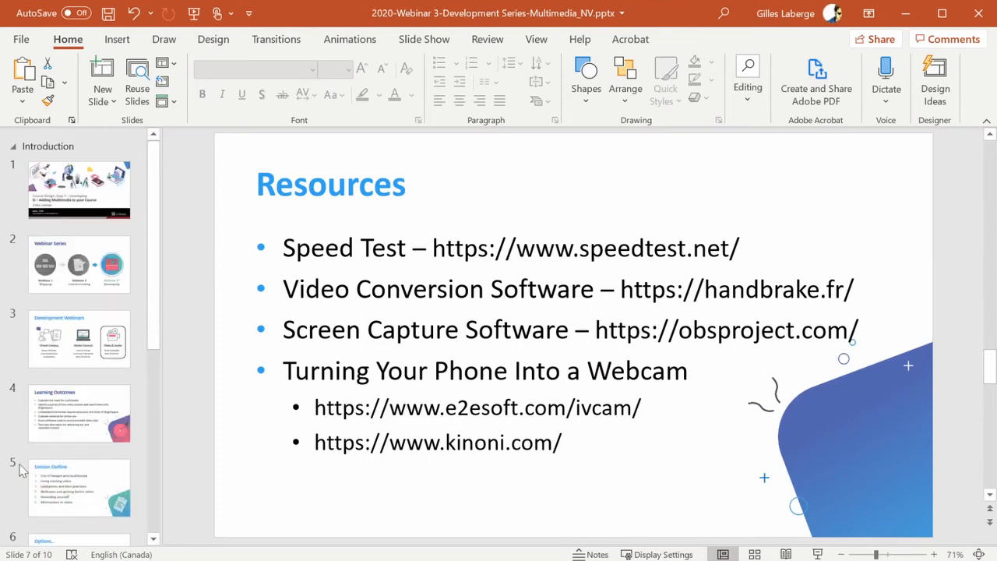
click(88, 500)
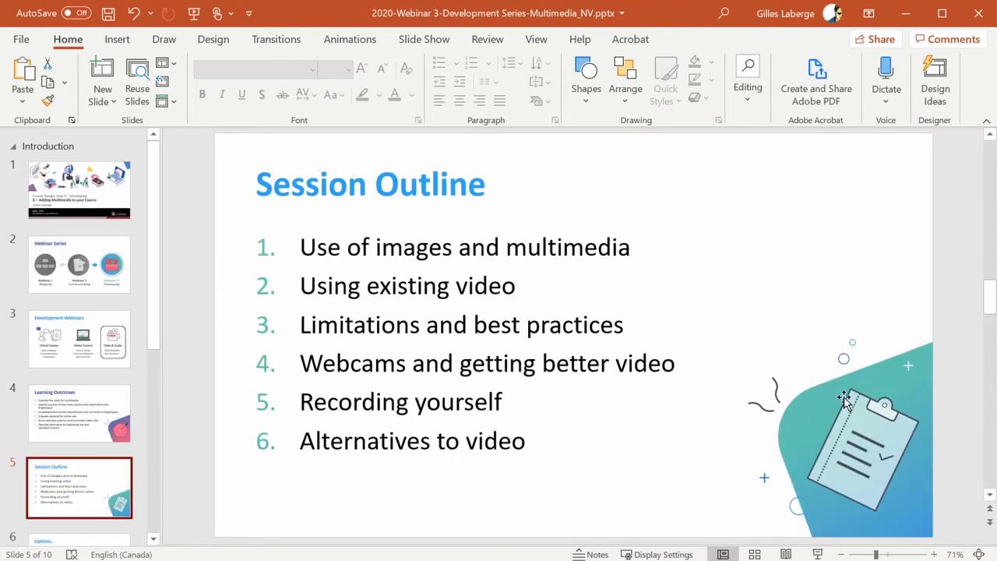